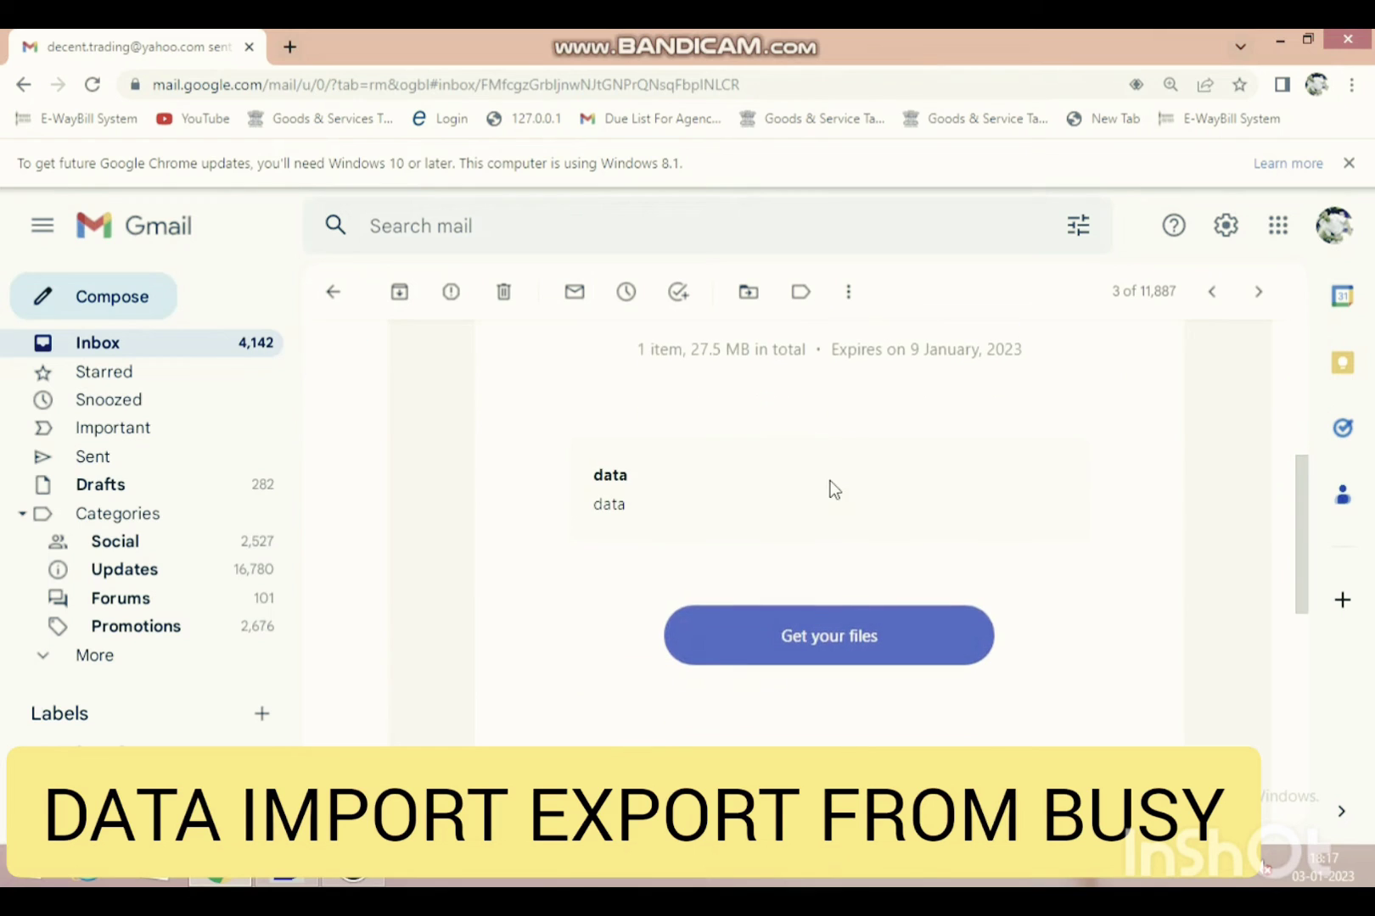
- Open the 27.5 MB transfer's download page from the Gmail message's 'Get your files' link
click(832, 633)
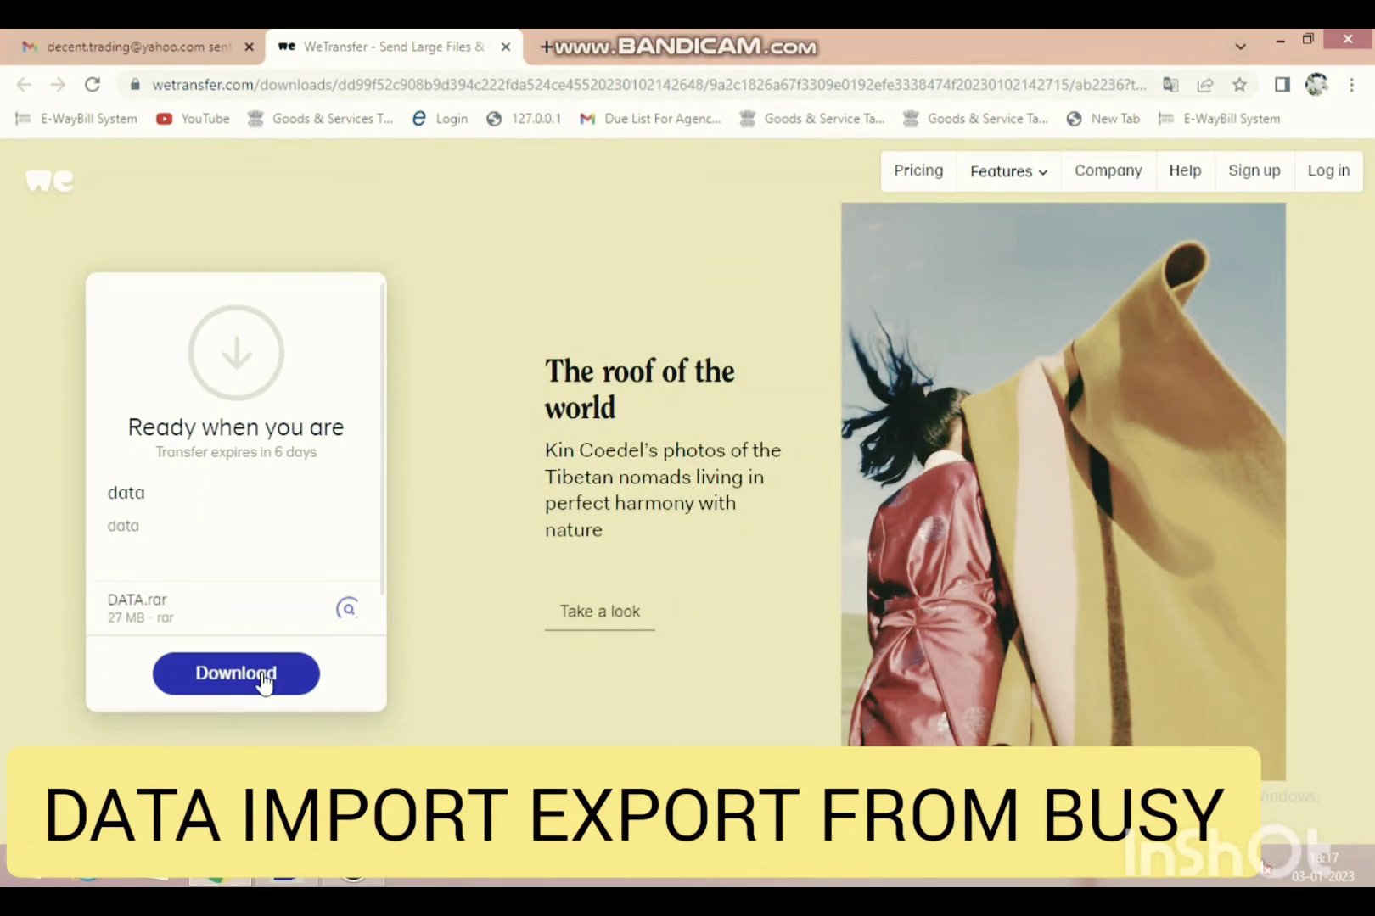
- Download the DATA.rar archive (27 MB) from the WeTransfer card
click(264, 676)
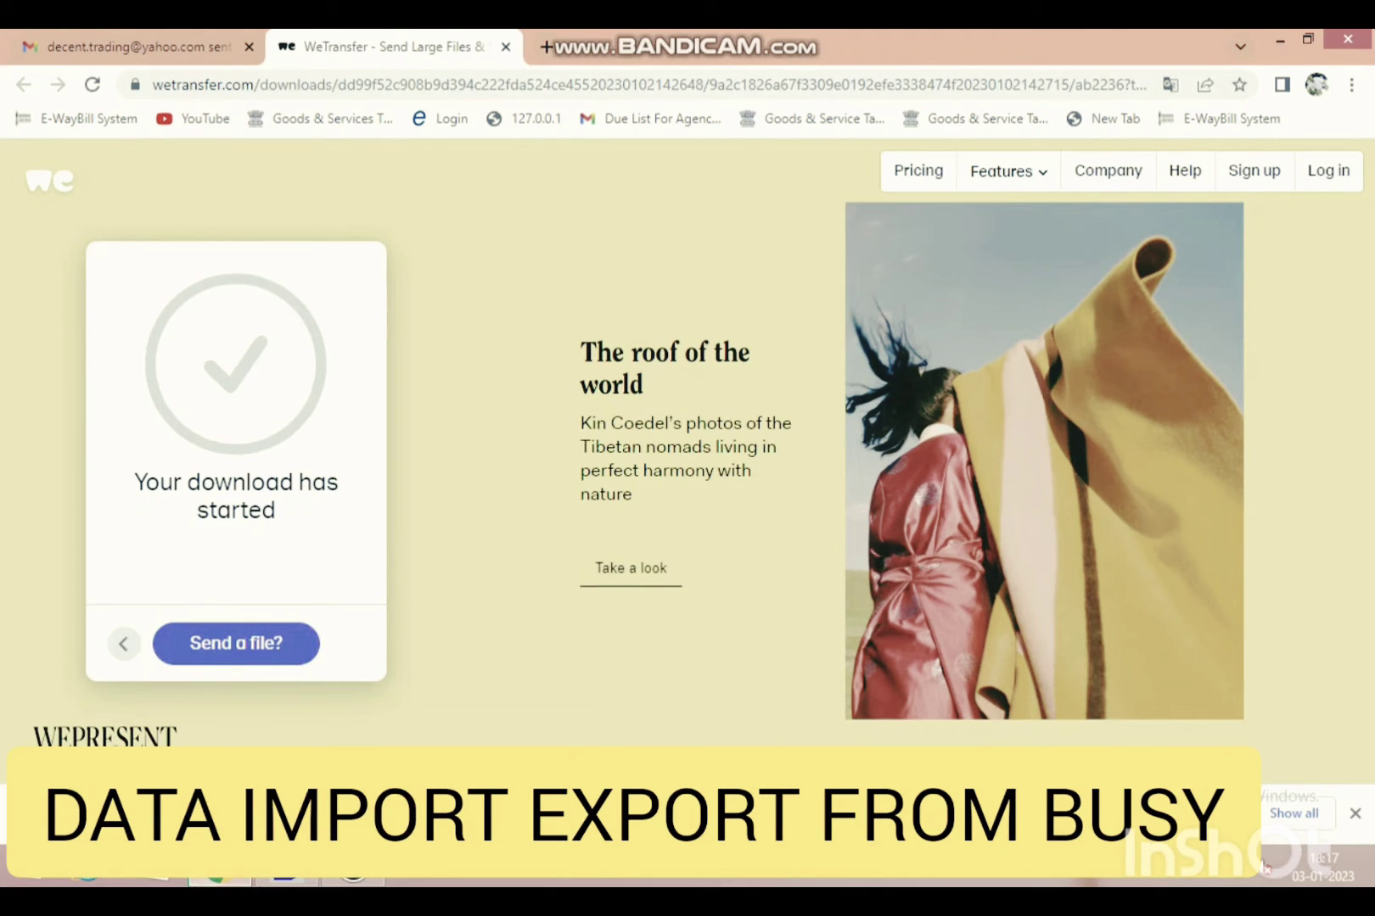
mouse_move(280, 882)
- Create a new desktop folder named DECE, since the name DATA already exists
click(1280, 40)
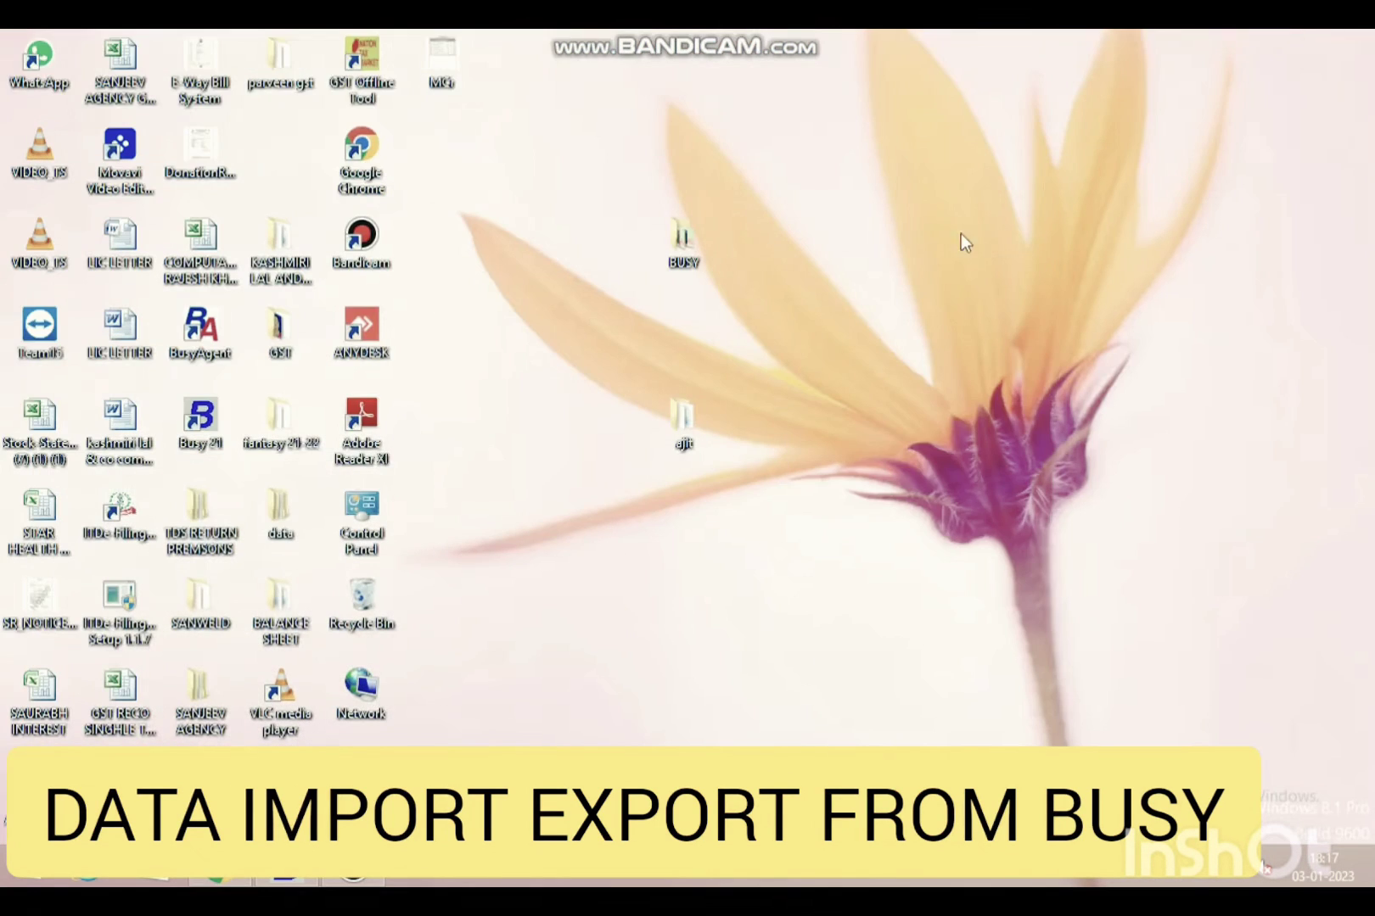
right_click(704, 329)
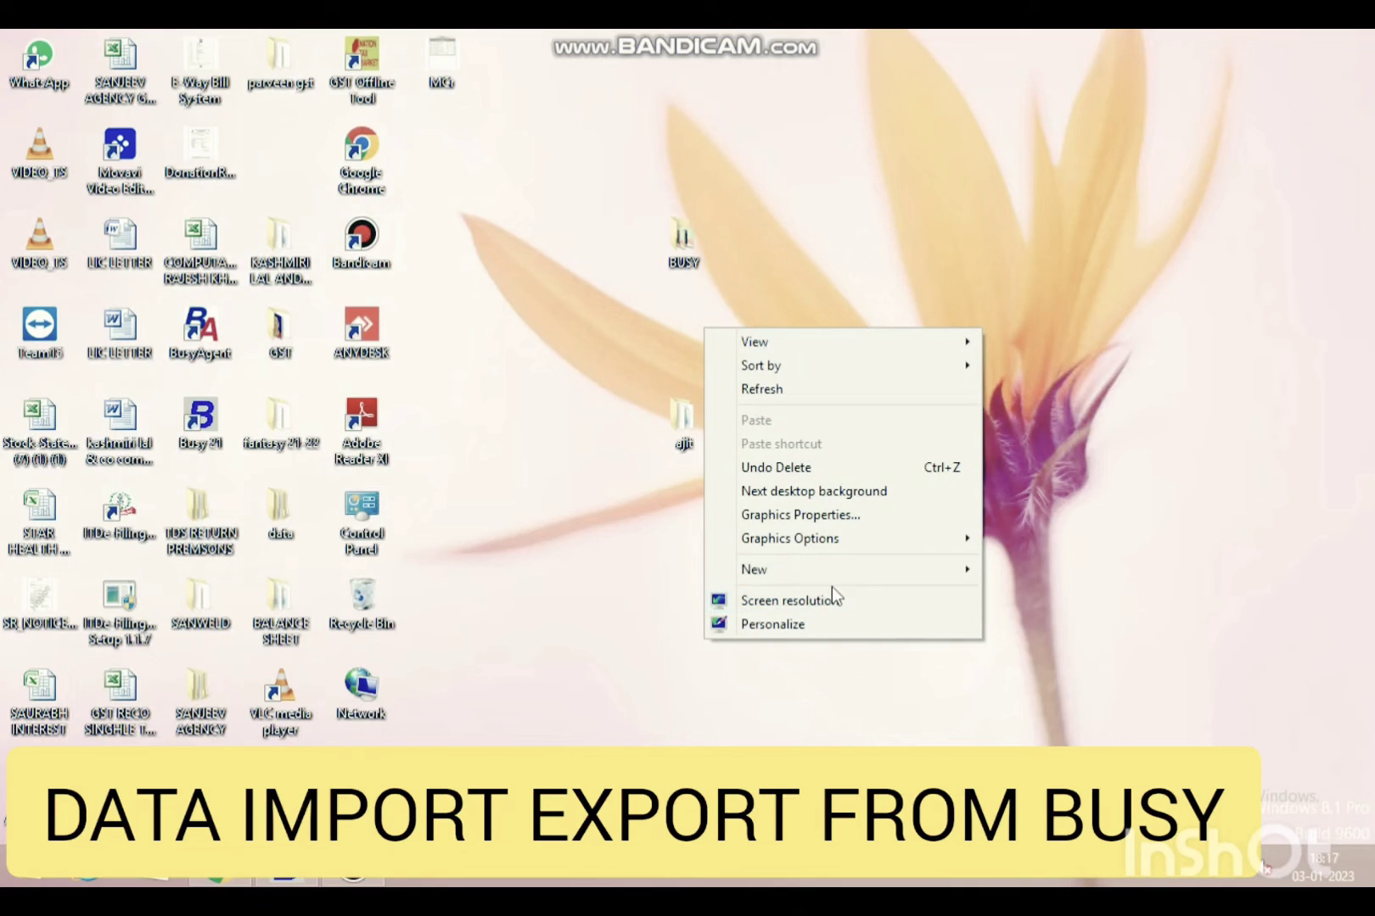
mouse_move(960, 578)
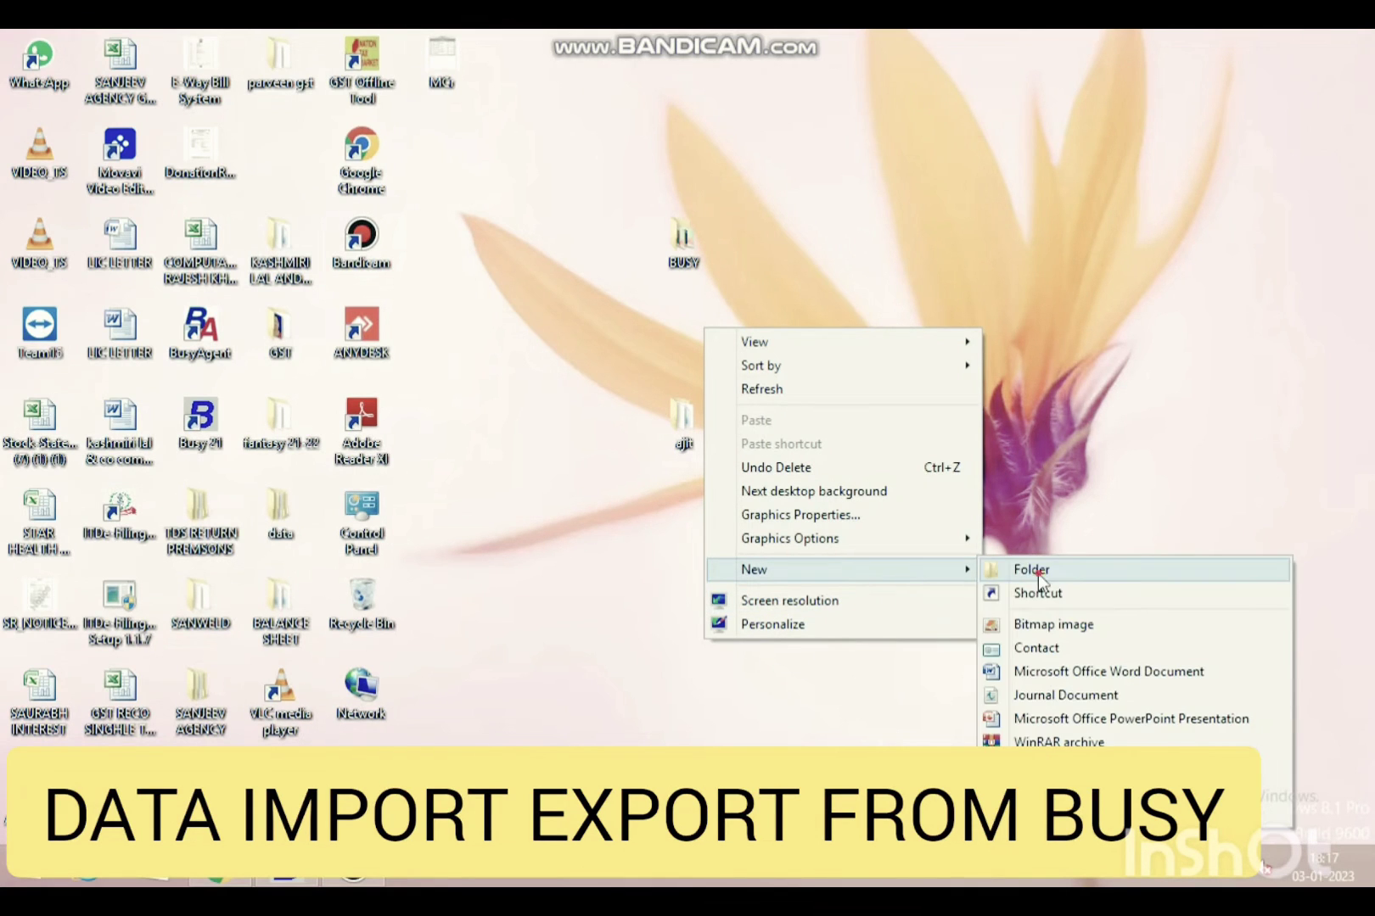
click(1038, 574)
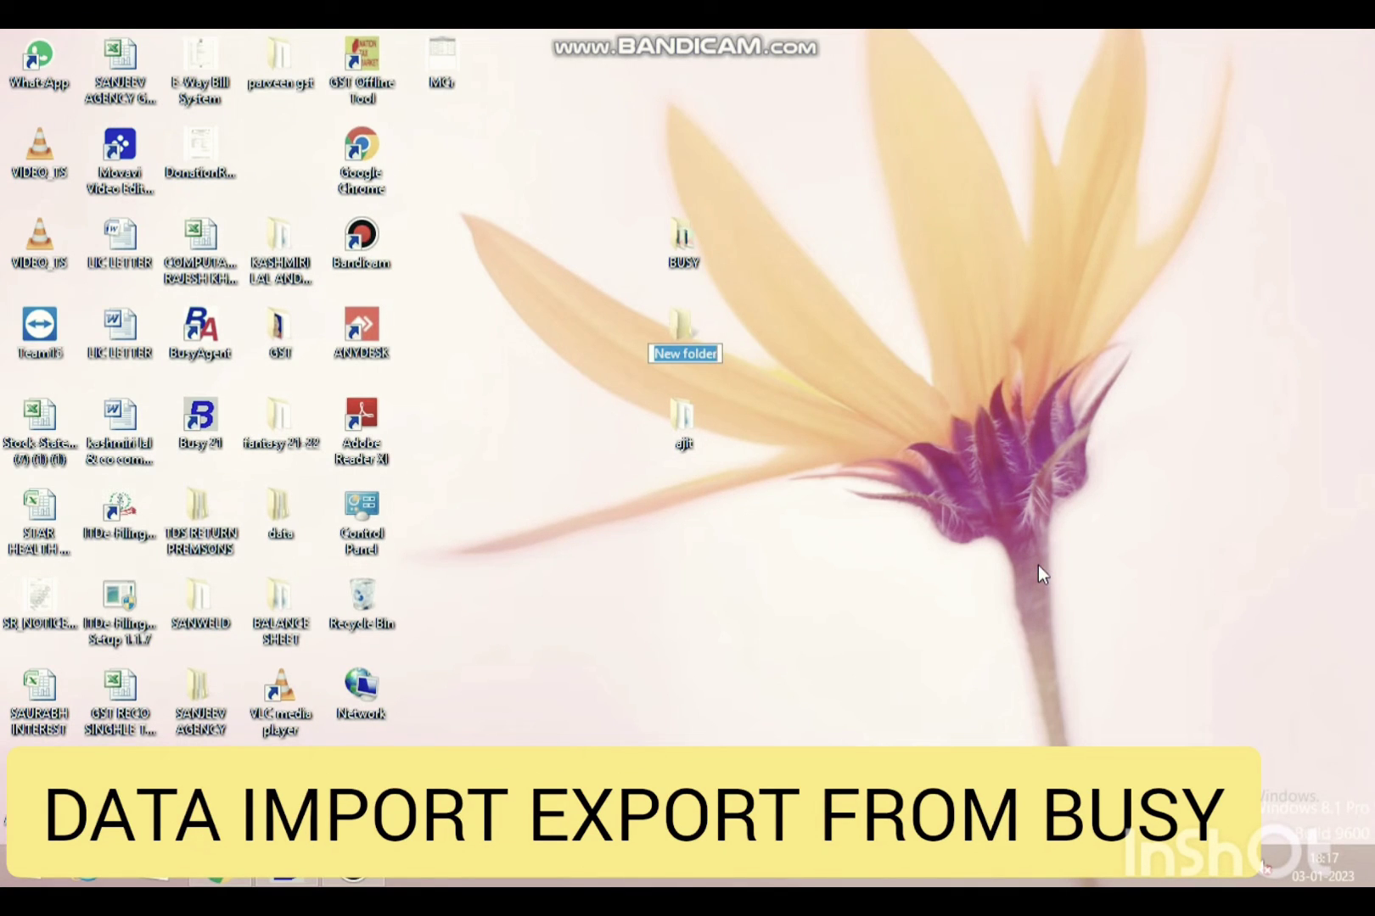
text(DATA)
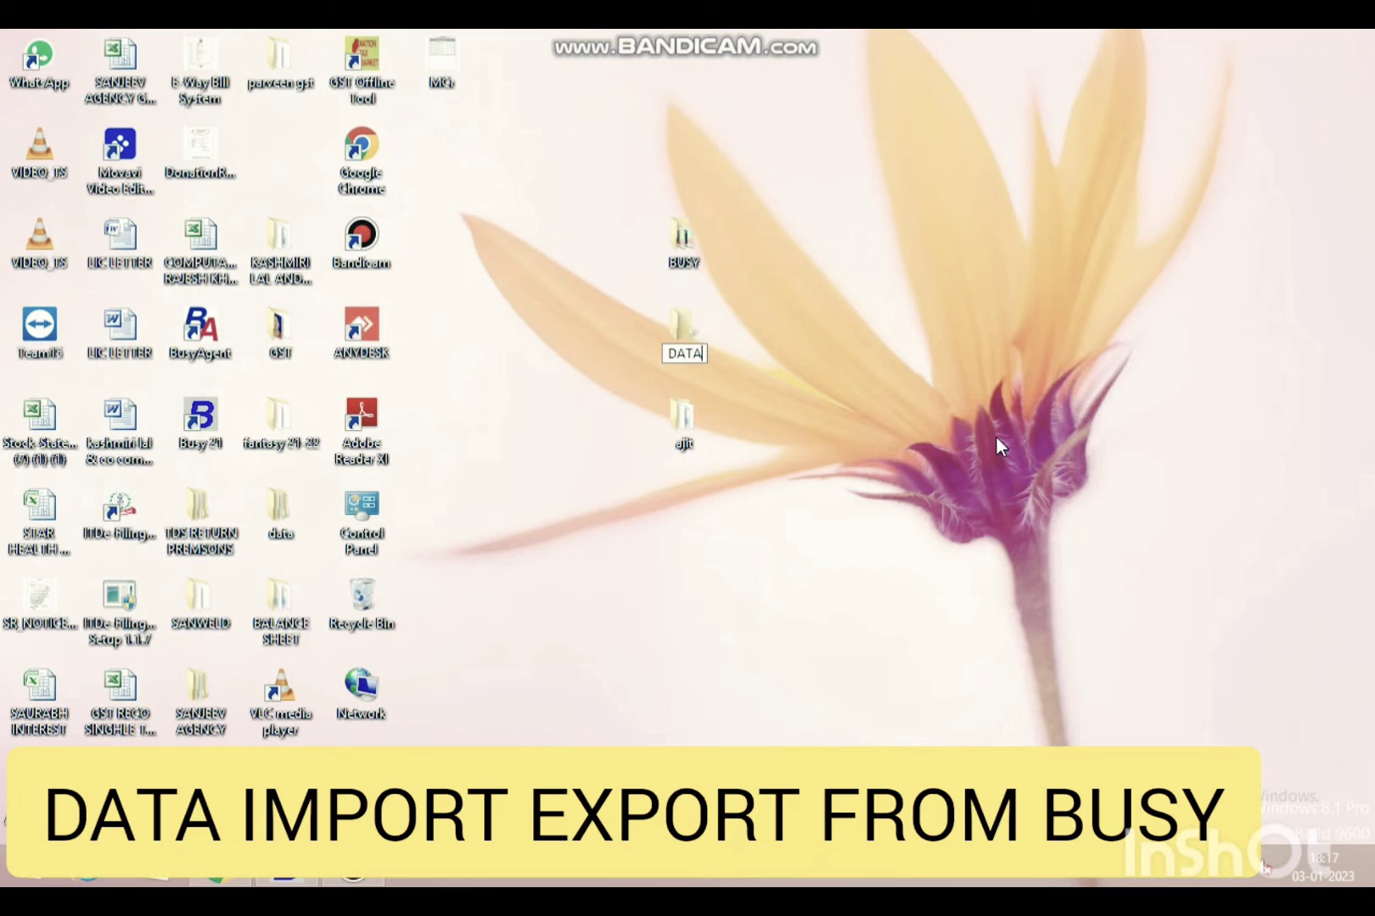
key(Return)
key(Escape)
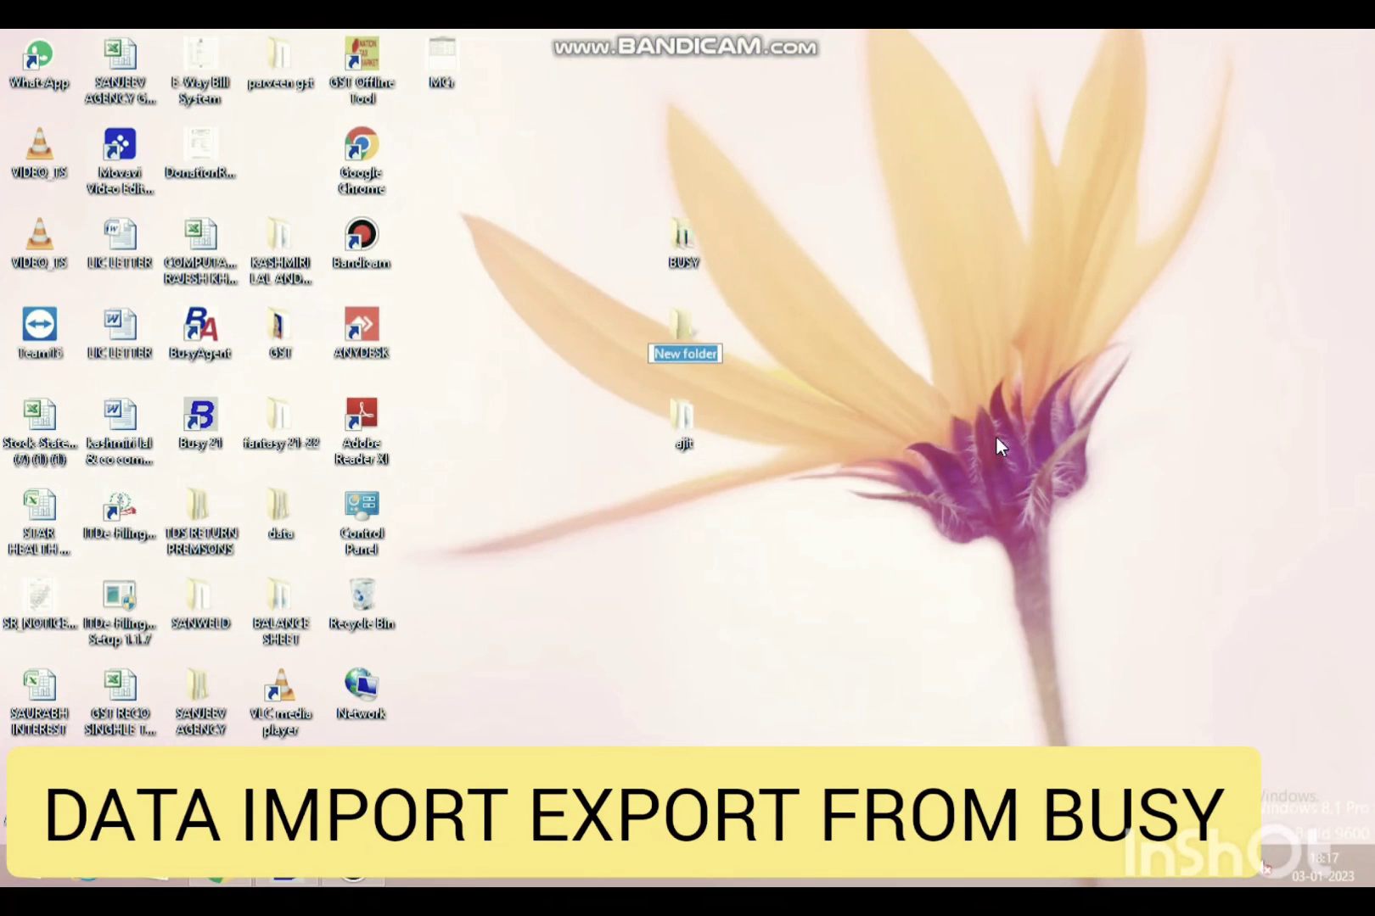
text(DECE)
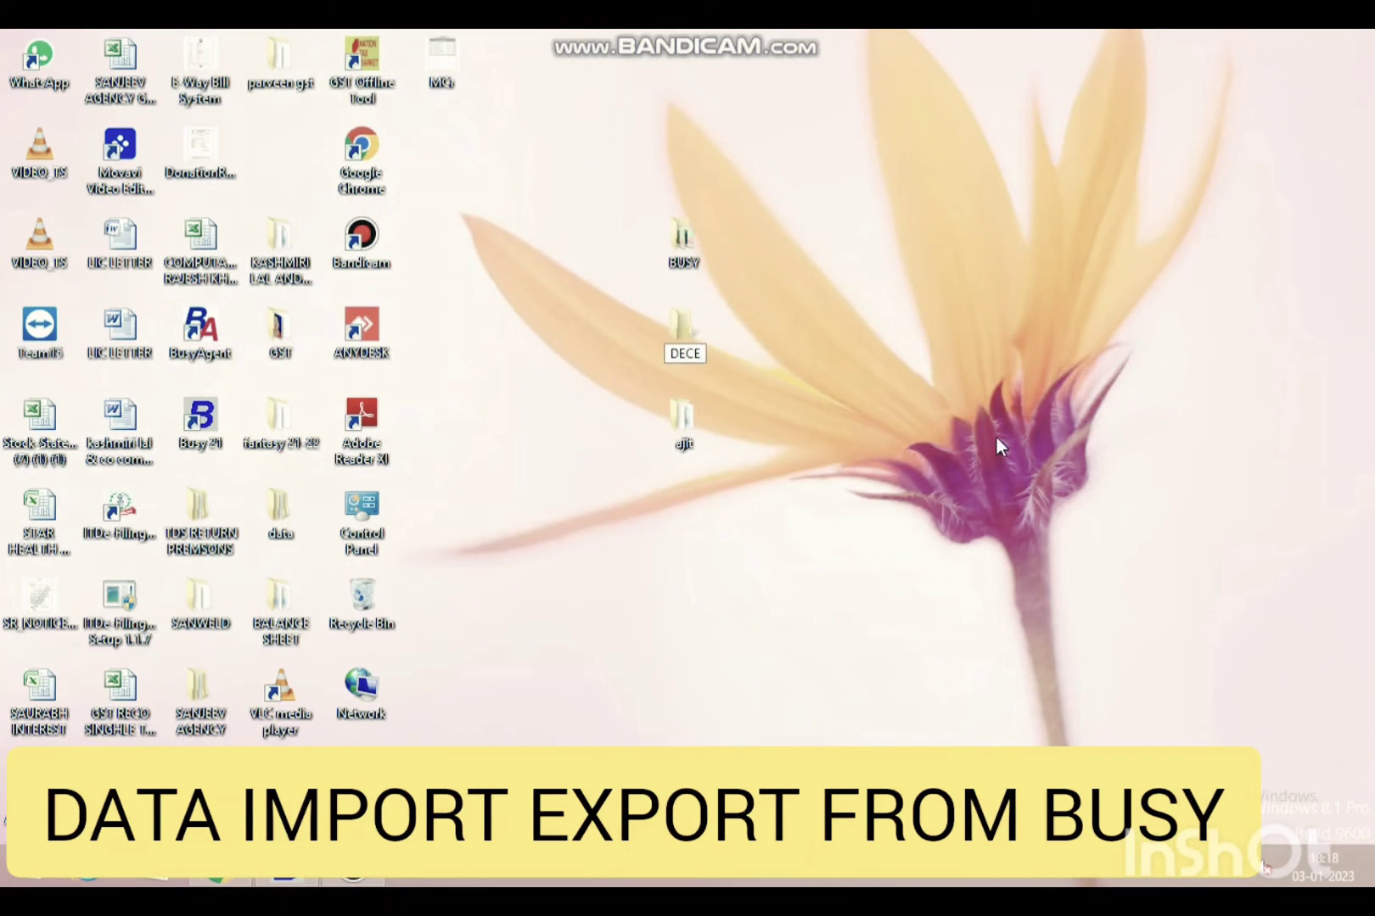
key(Return)
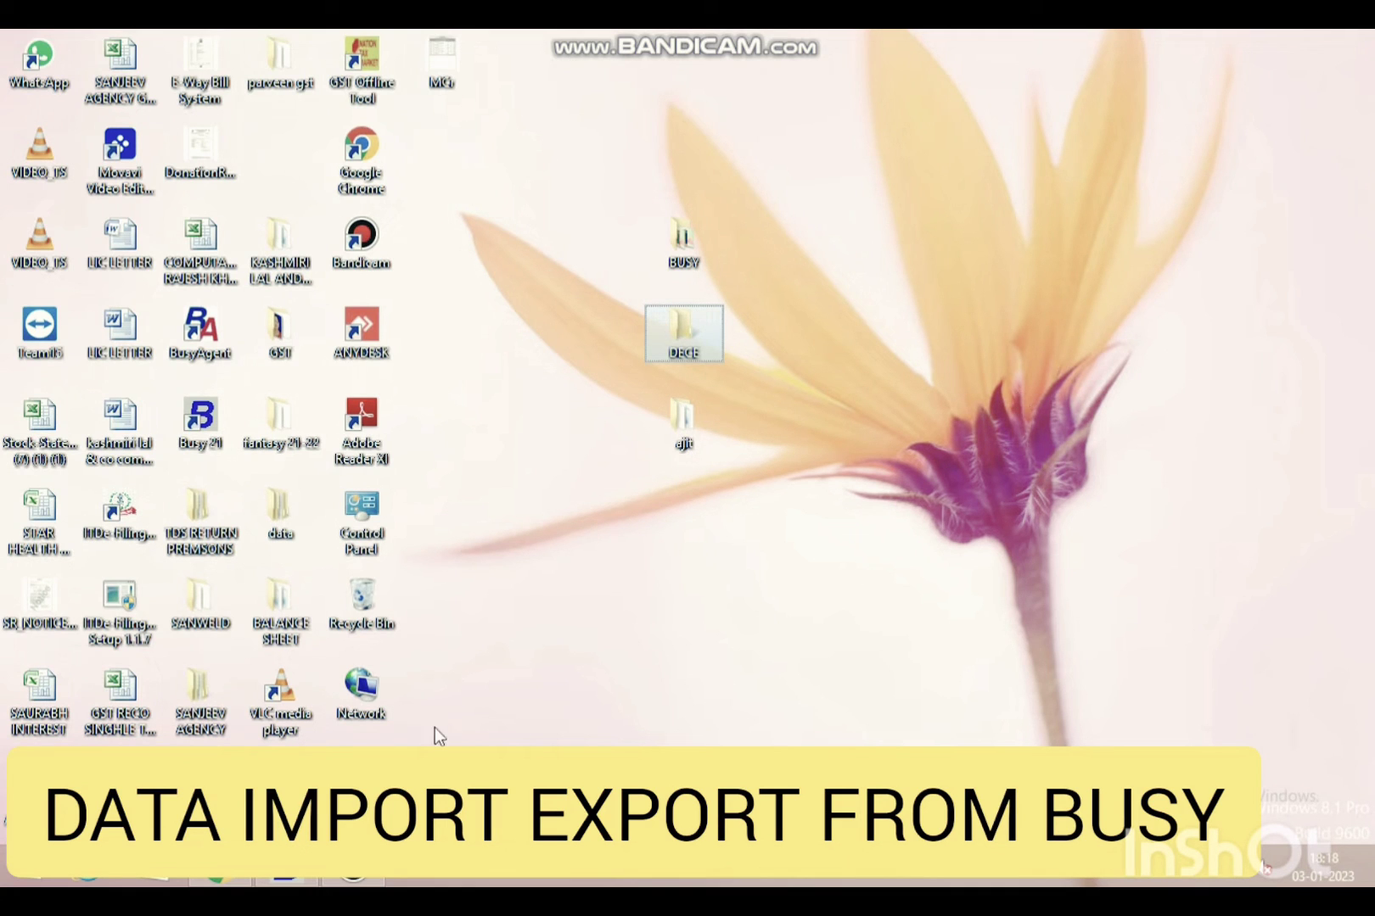
click(219, 883)
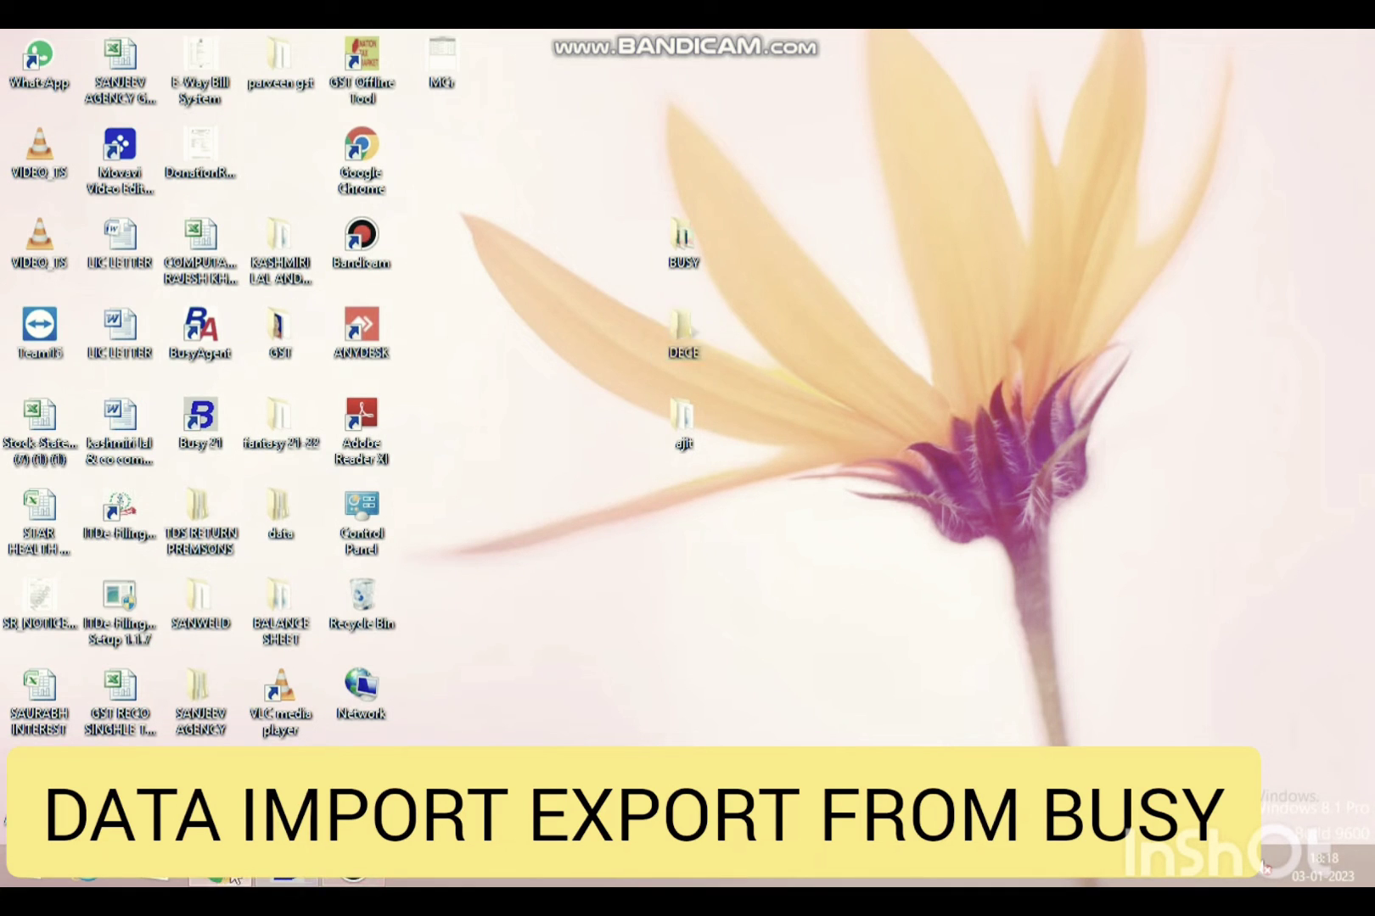
- Locate the downloaded DATA (23) archive in Downloads, cut it, and return to the desktop
click(223, 814)
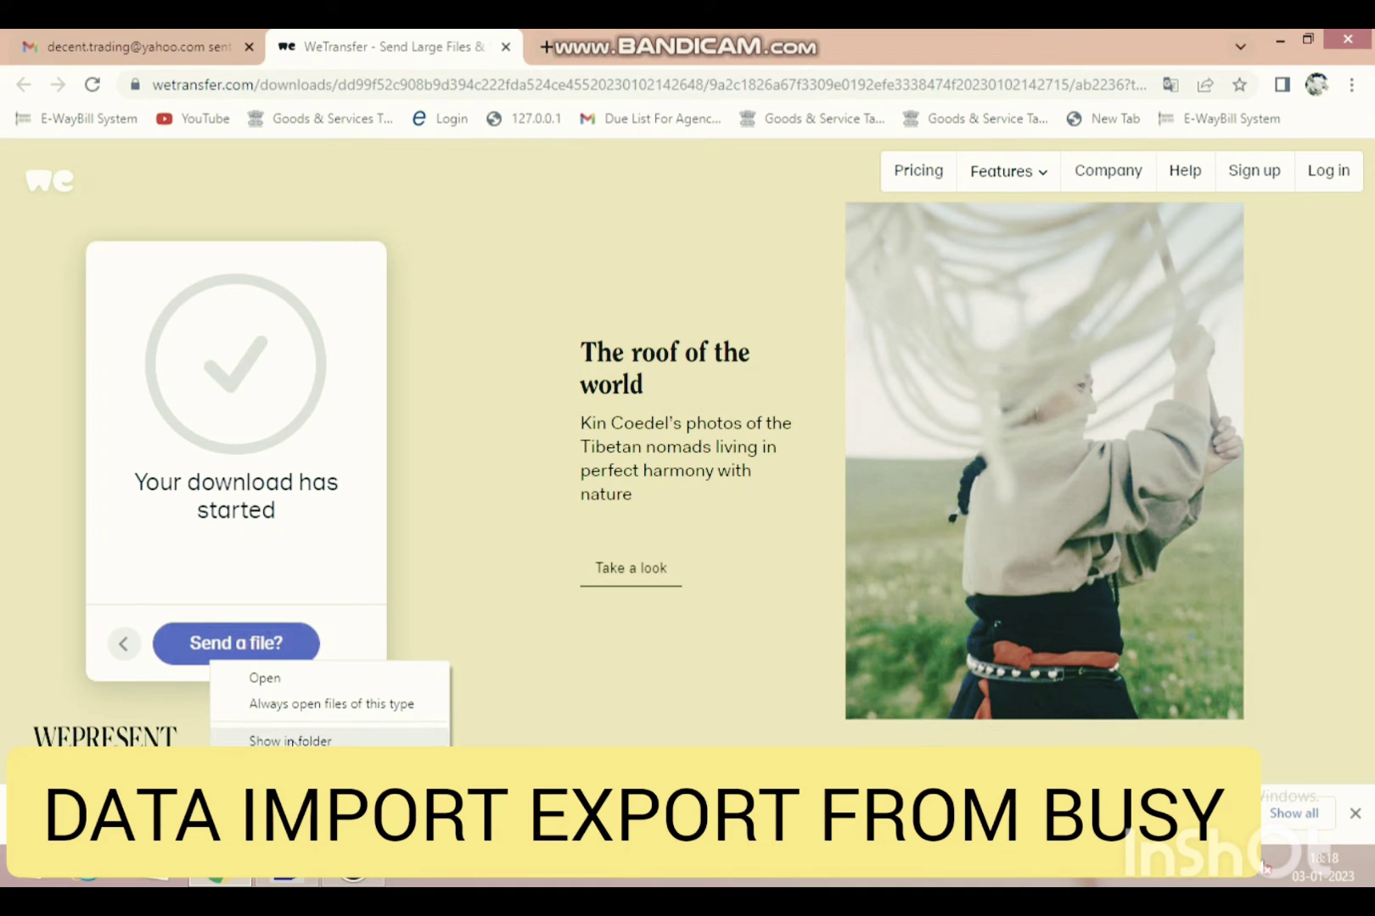
click(293, 740)
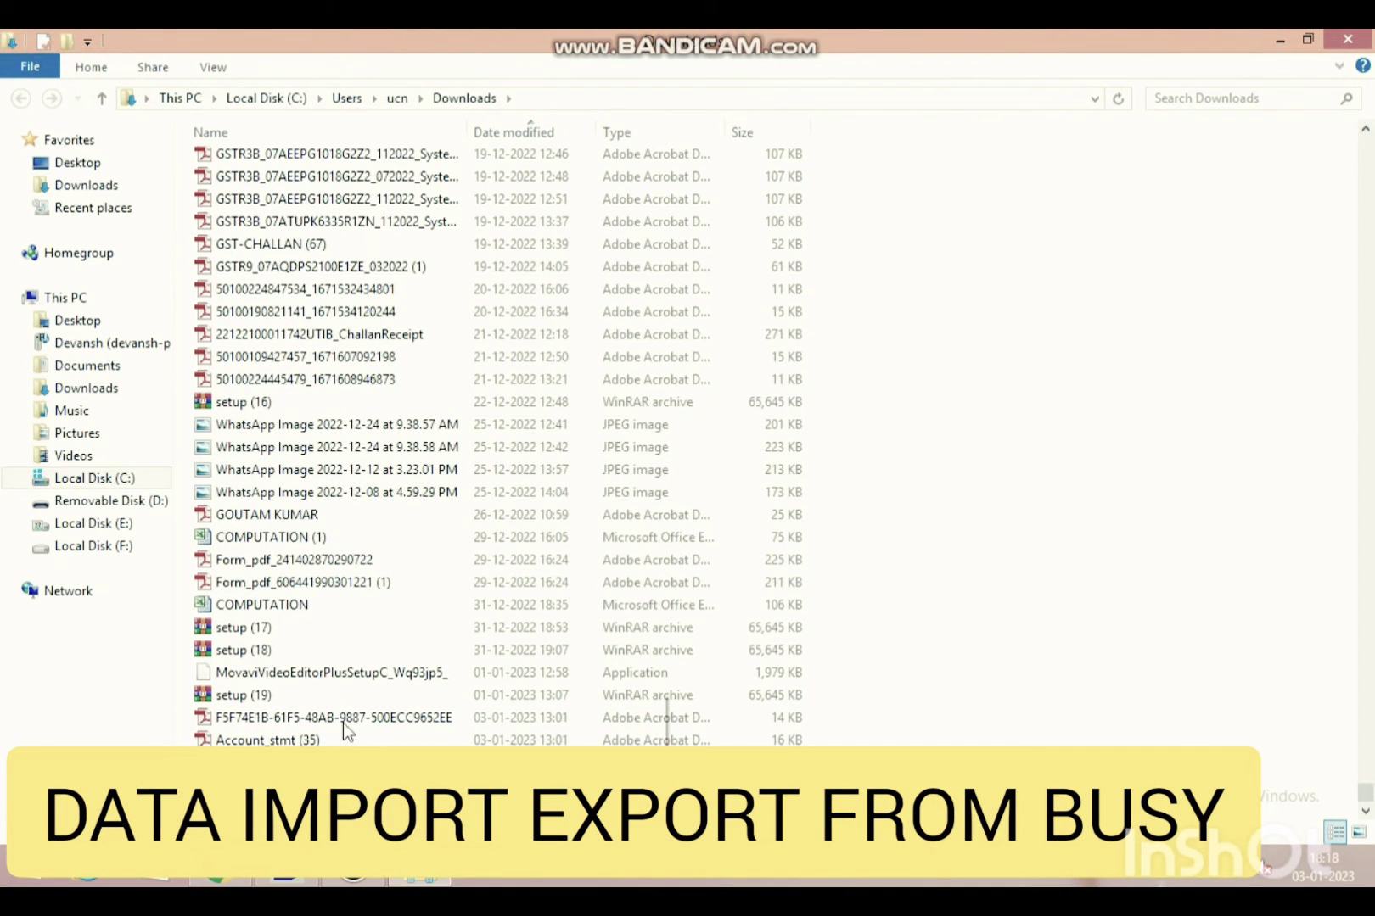
right_click(271, 801)
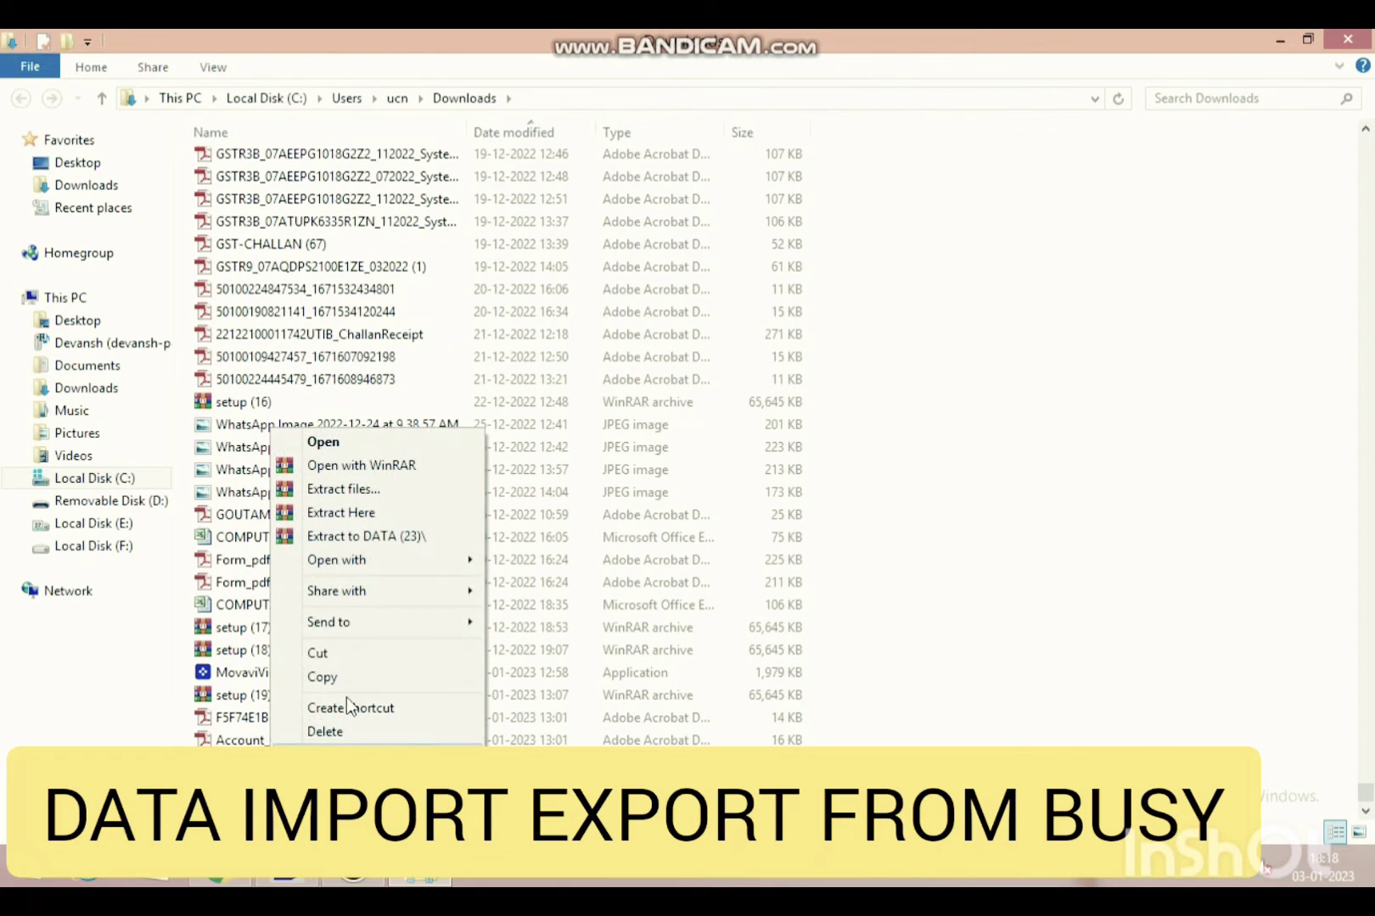
click(353, 657)
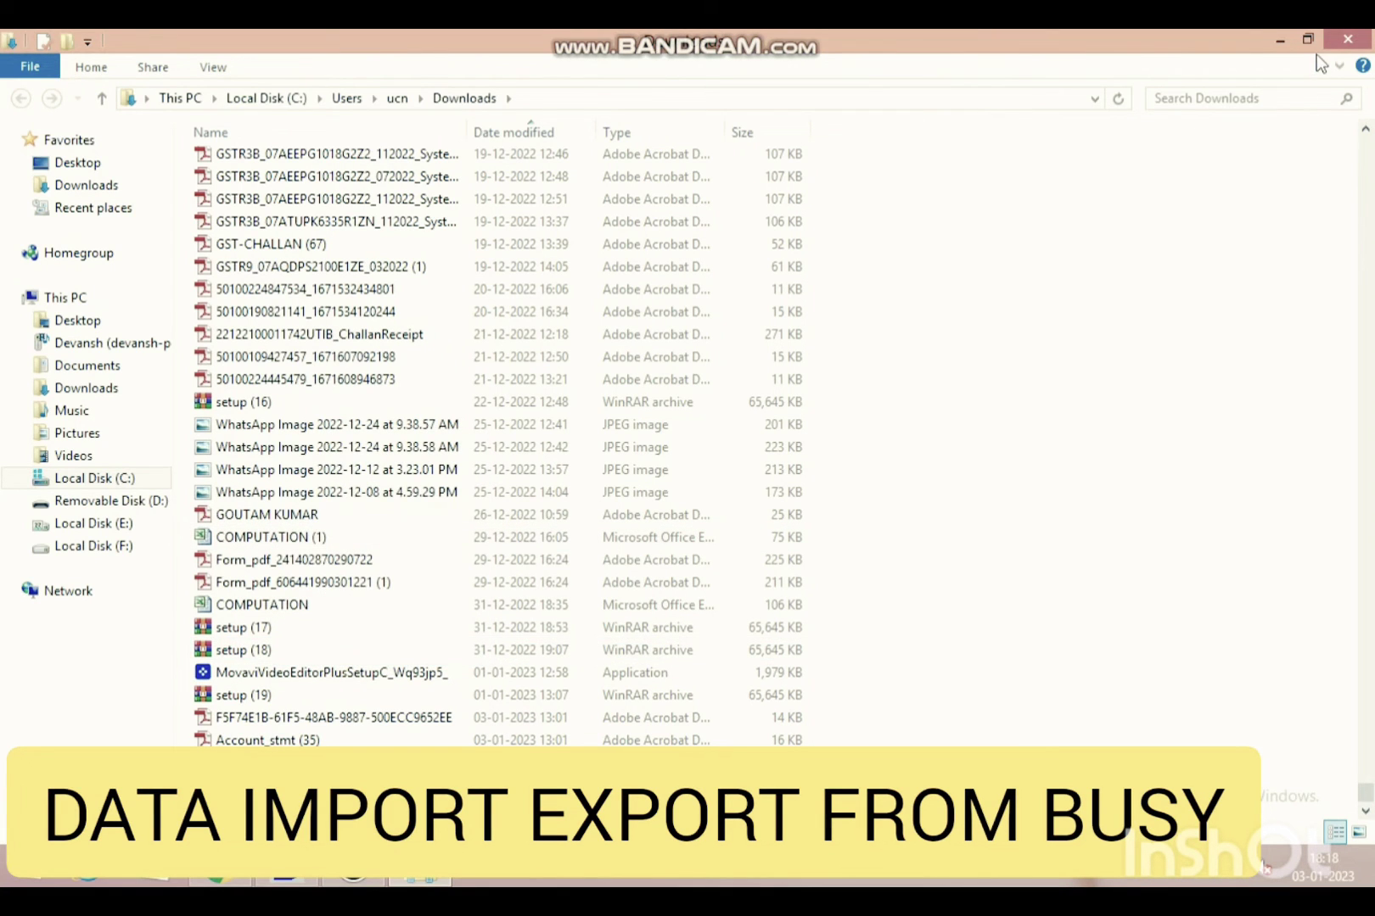
click(1279, 40)
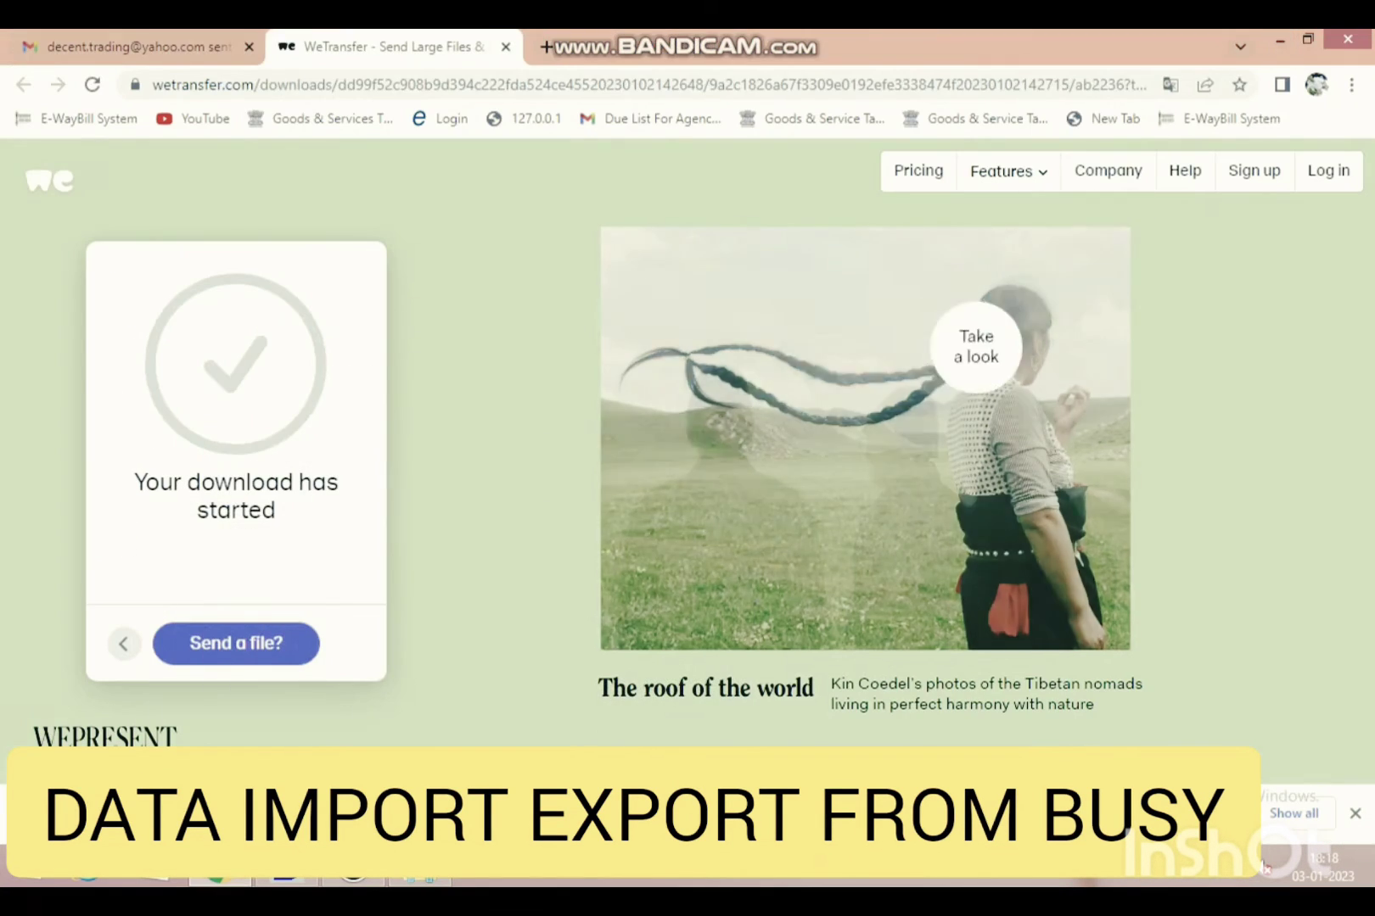
click(1281, 40)
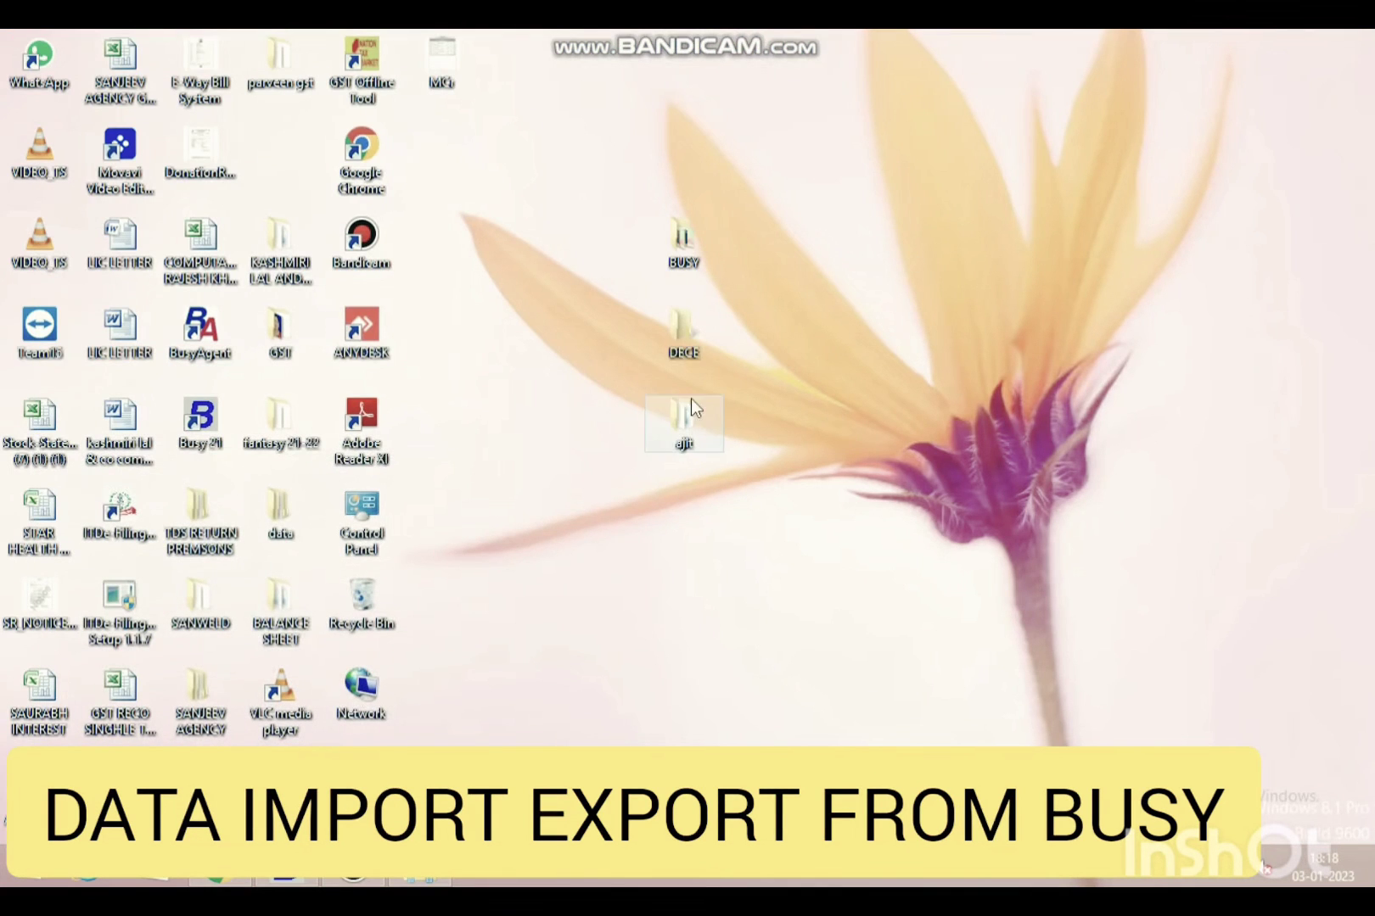
- Paste the DATA (23) archive into the DECE folder
double_click(690, 329)
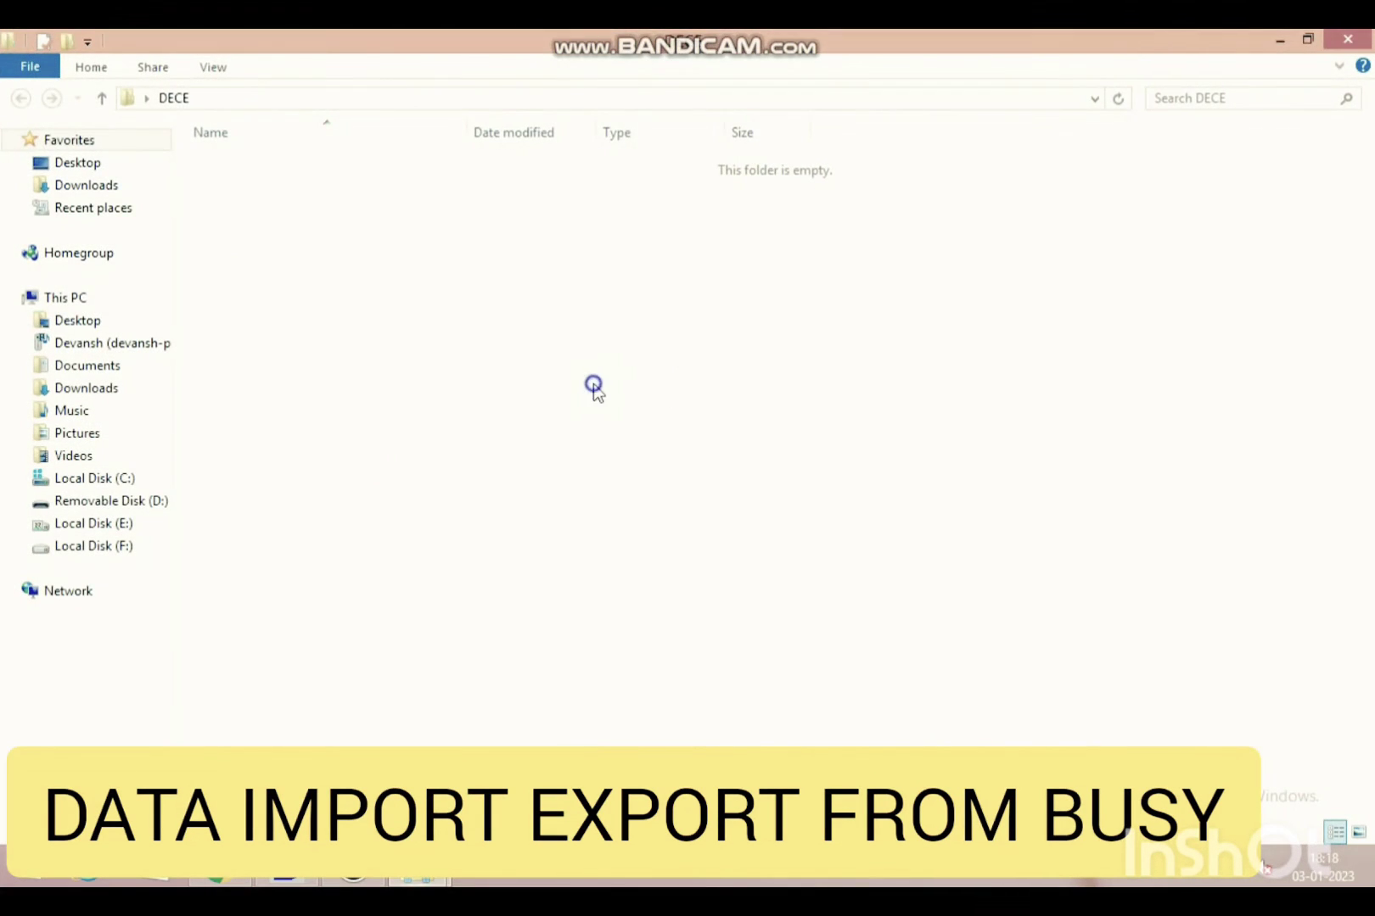
right_click(593, 385)
click(664, 531)
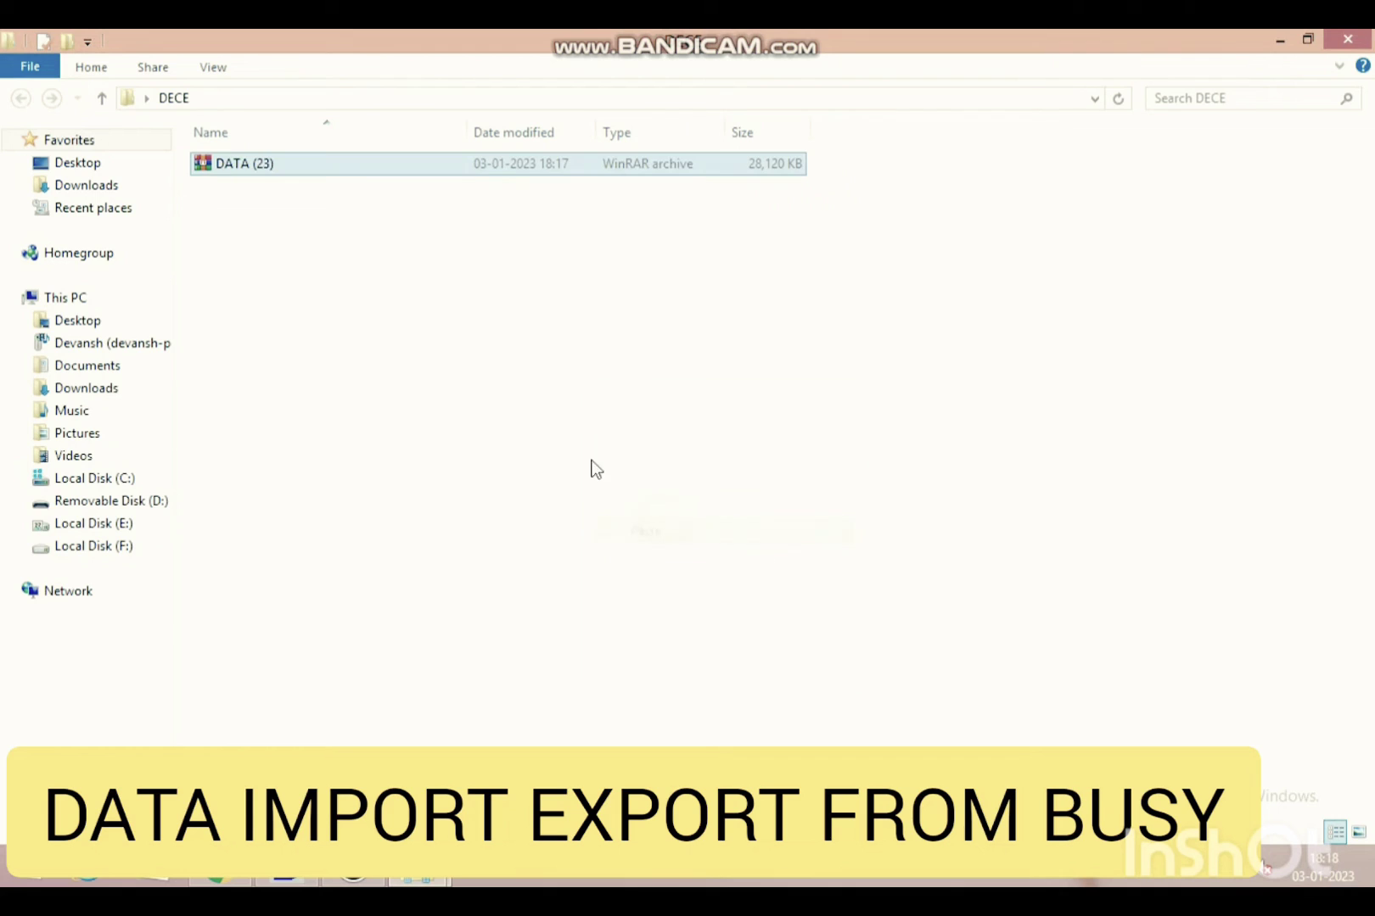
- Extract the archive here and open the resulting DATA folder
right_click(274, 166)
click(357, 252)
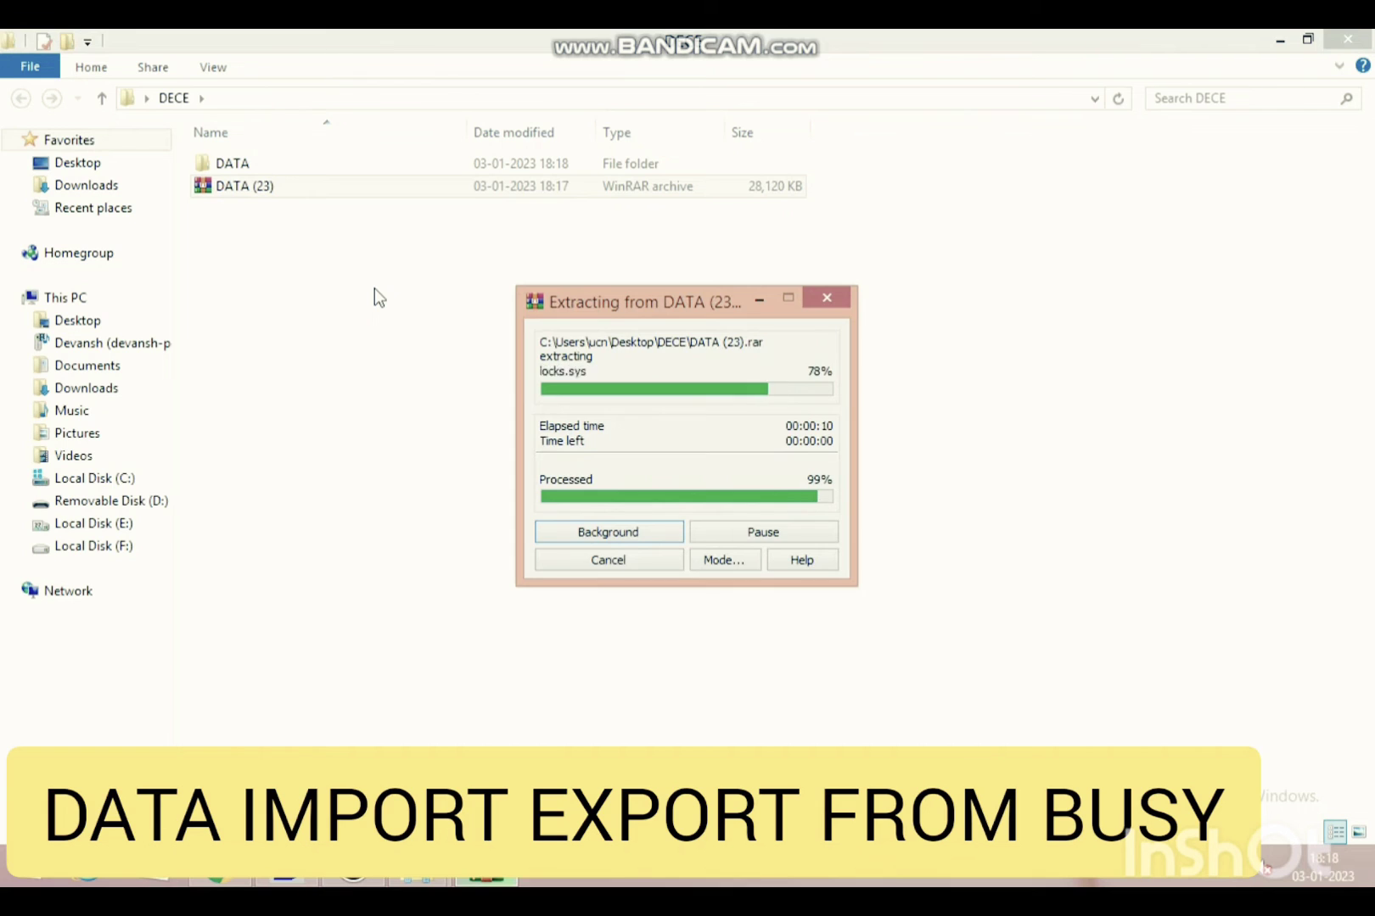
double_click(252, 165)
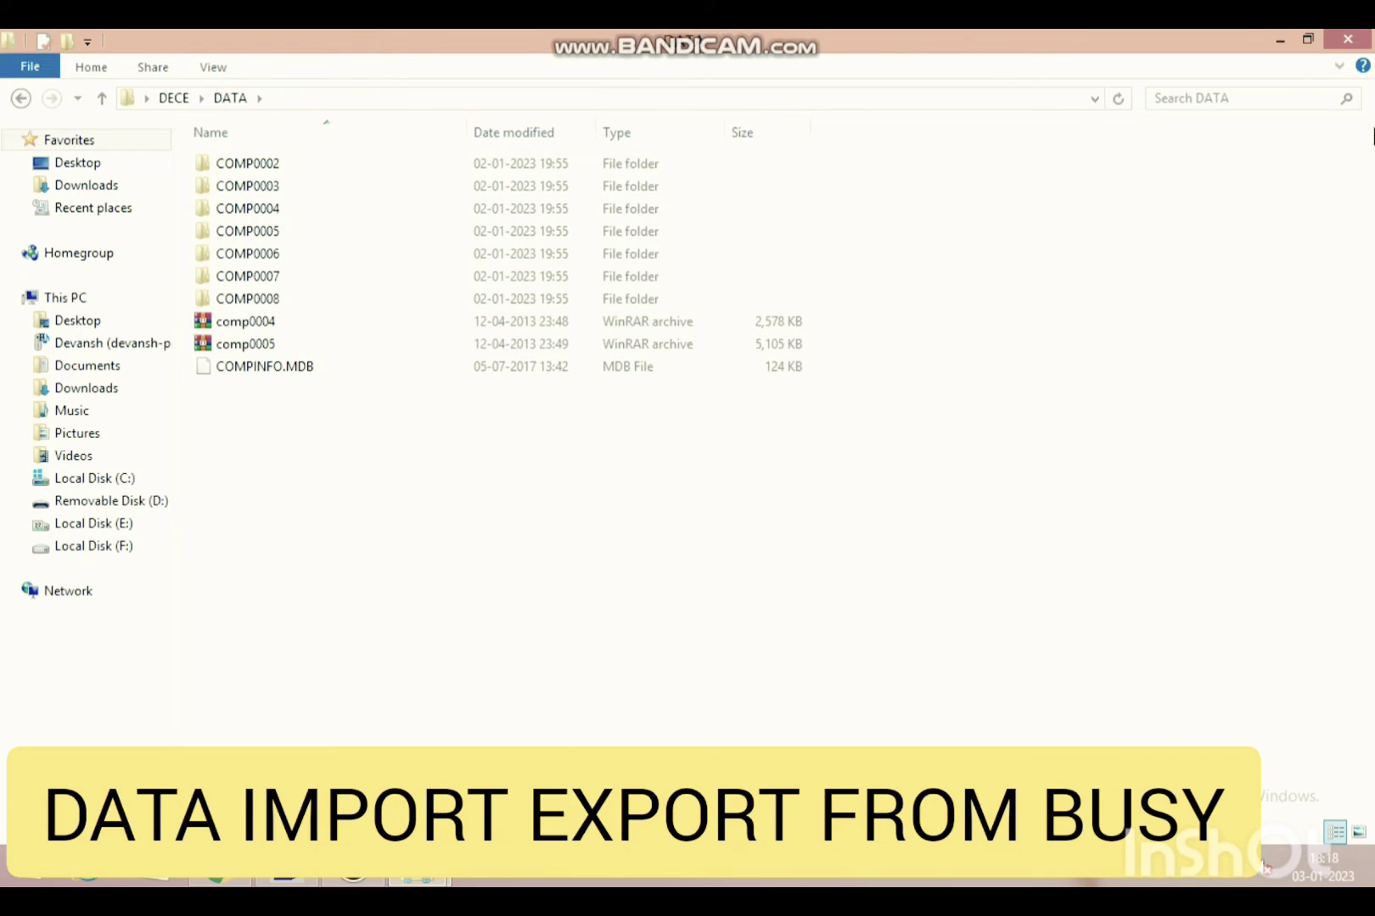
- Close the DATA folder window and launch Busy 21, dismissing the security check notice
click(1349, 44)
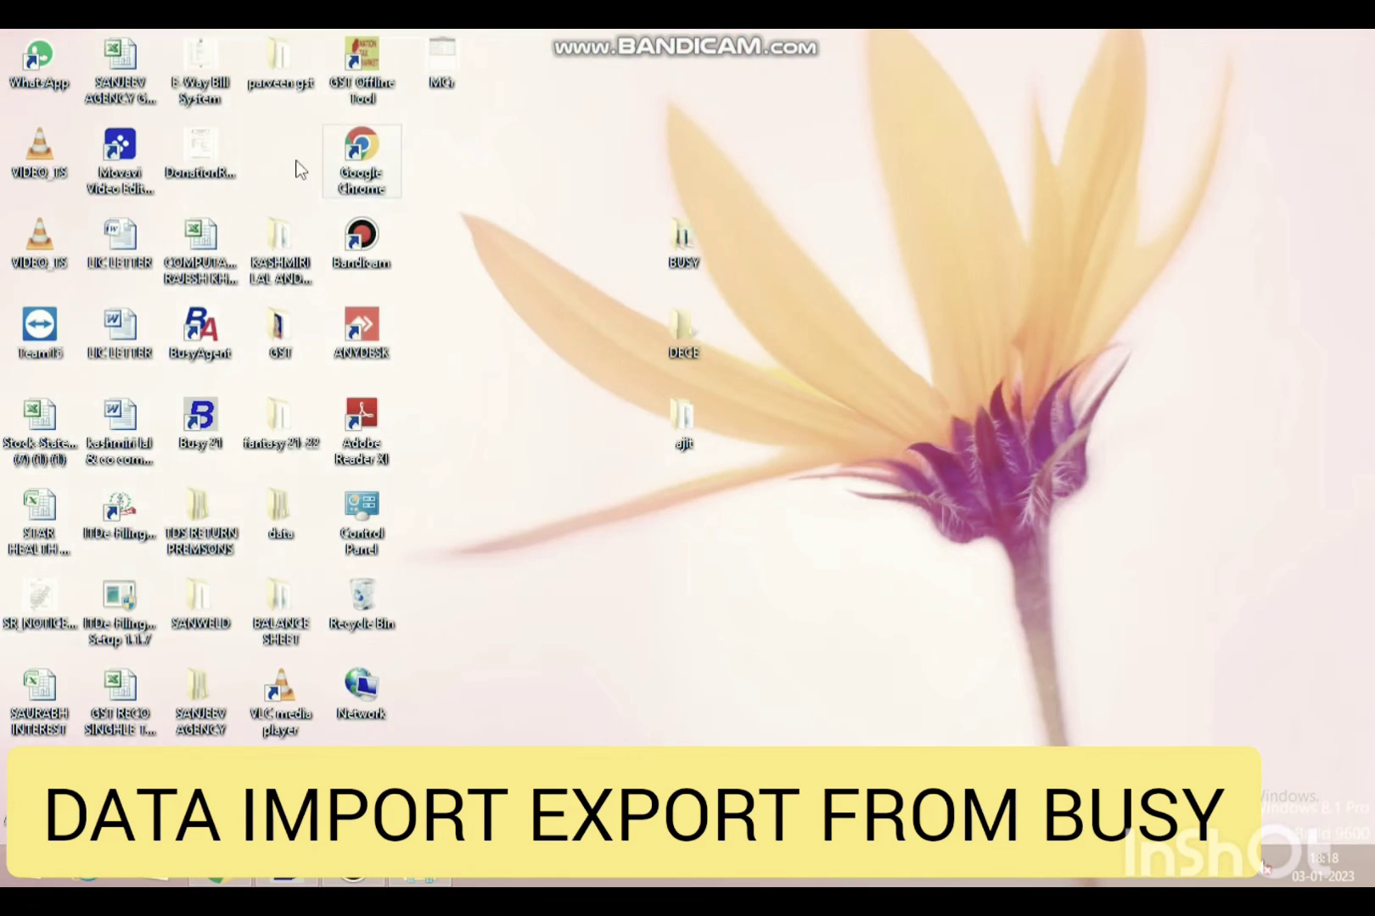
double_click(221, 433)
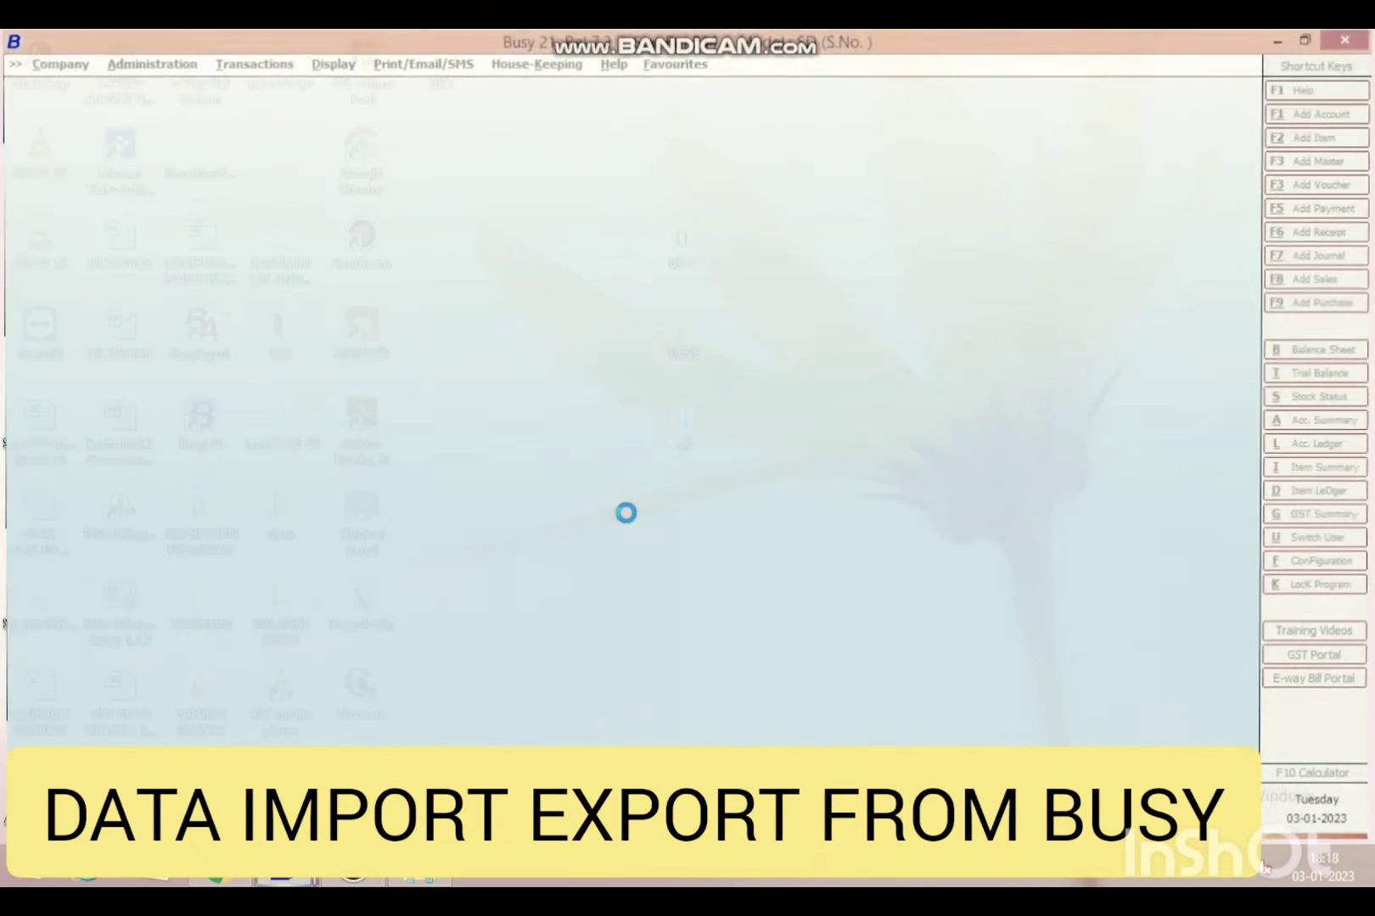
click(814, 483)
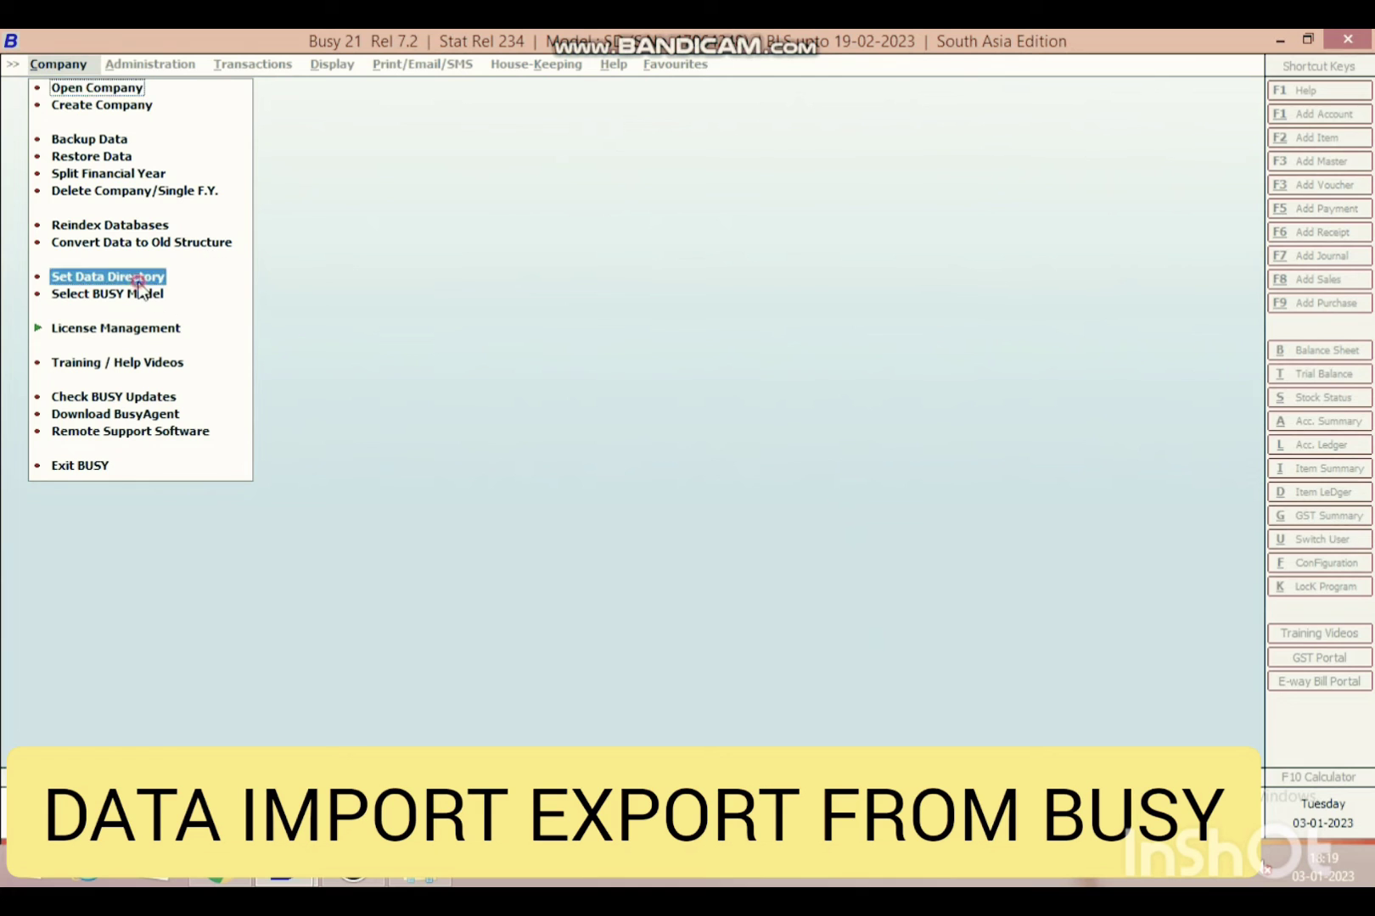
- Open PERFECT PRINTERS & PACKERS and log in with the user name and password, retyping the password
click(140, 278)
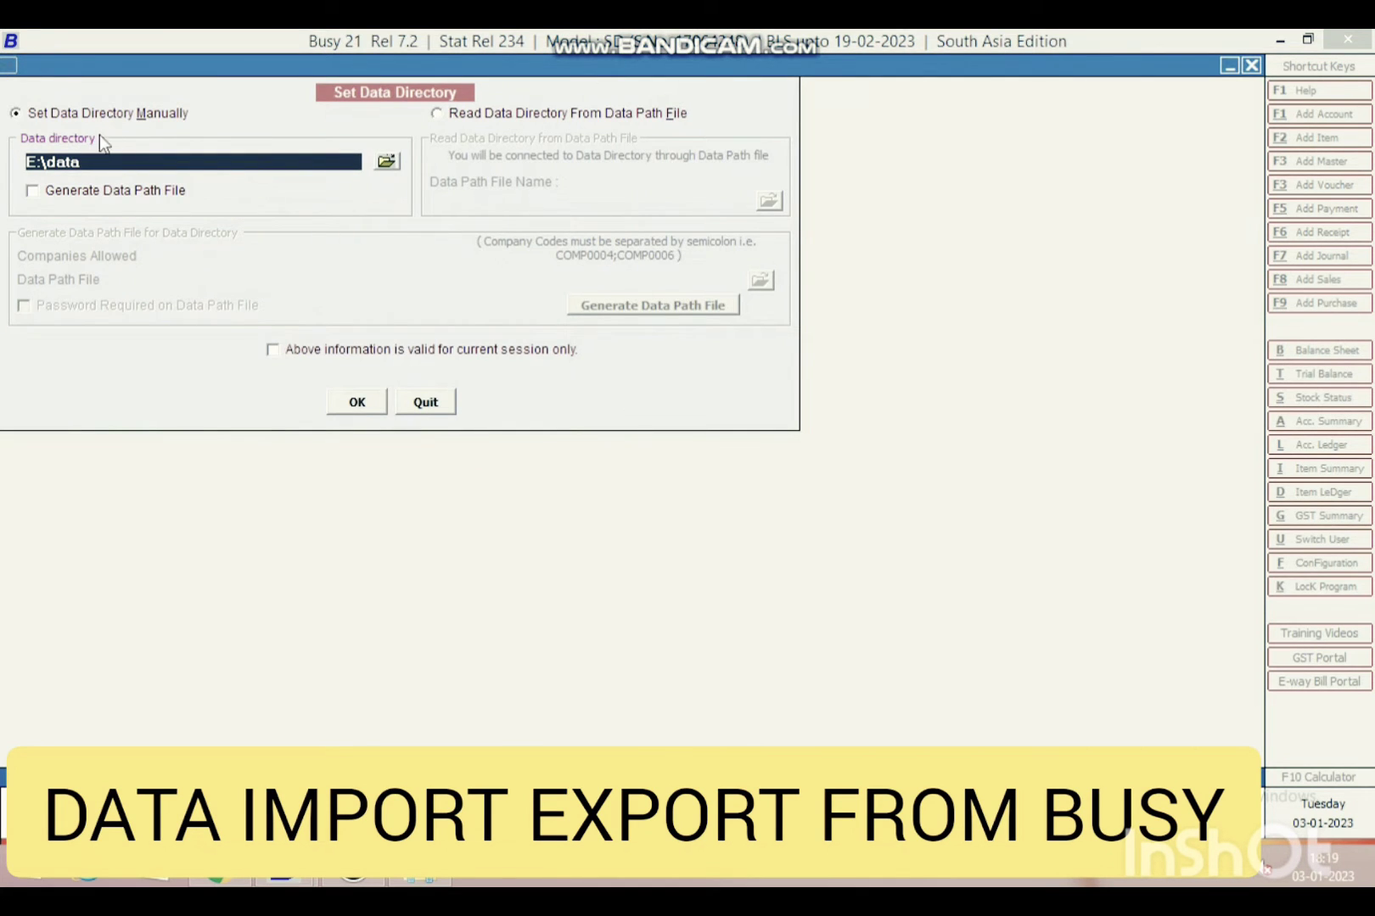
key(Escape)
click(89, 88)
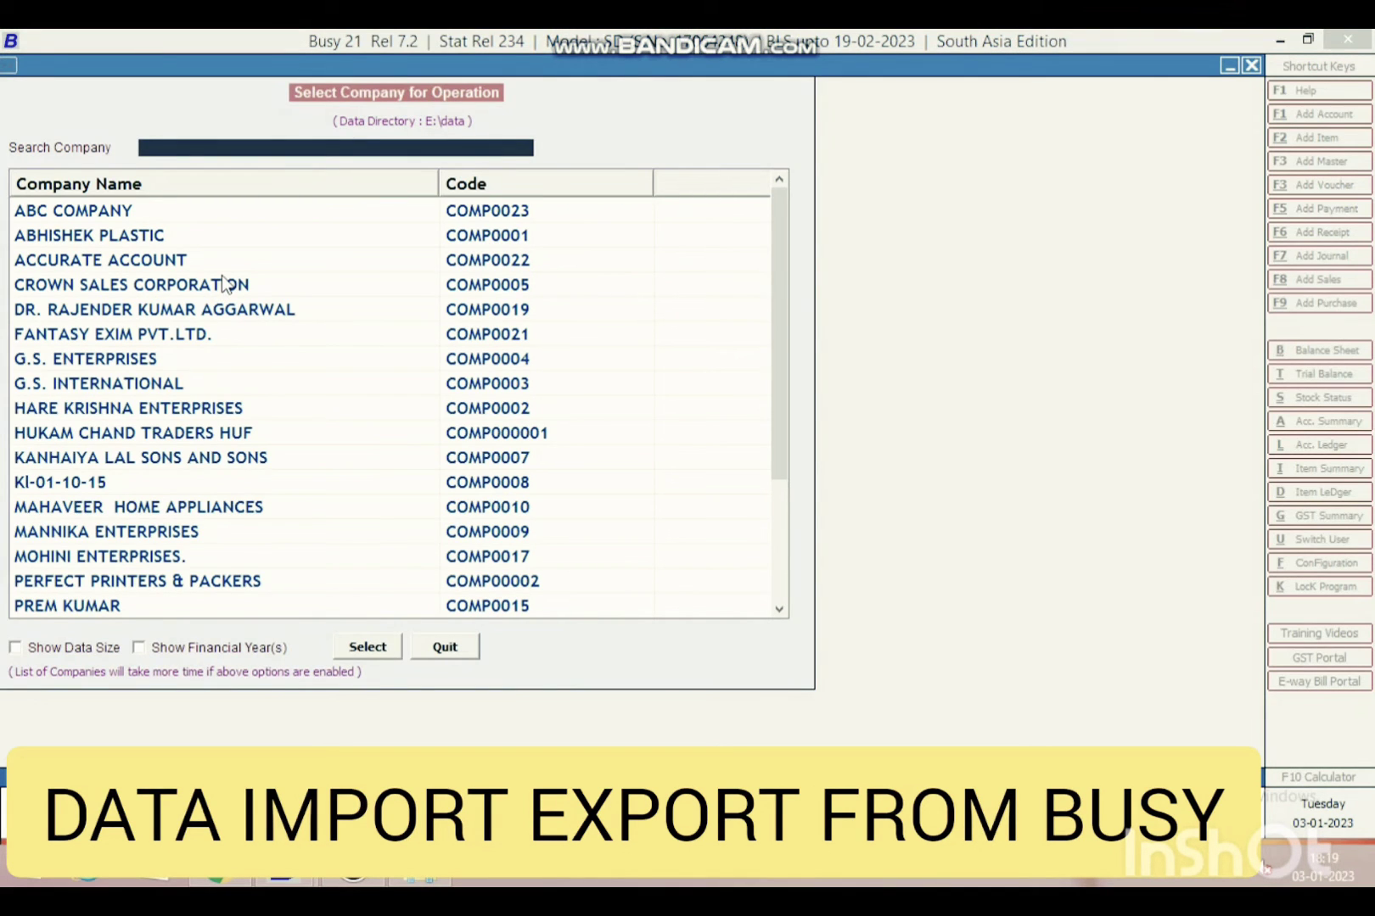
text(P)
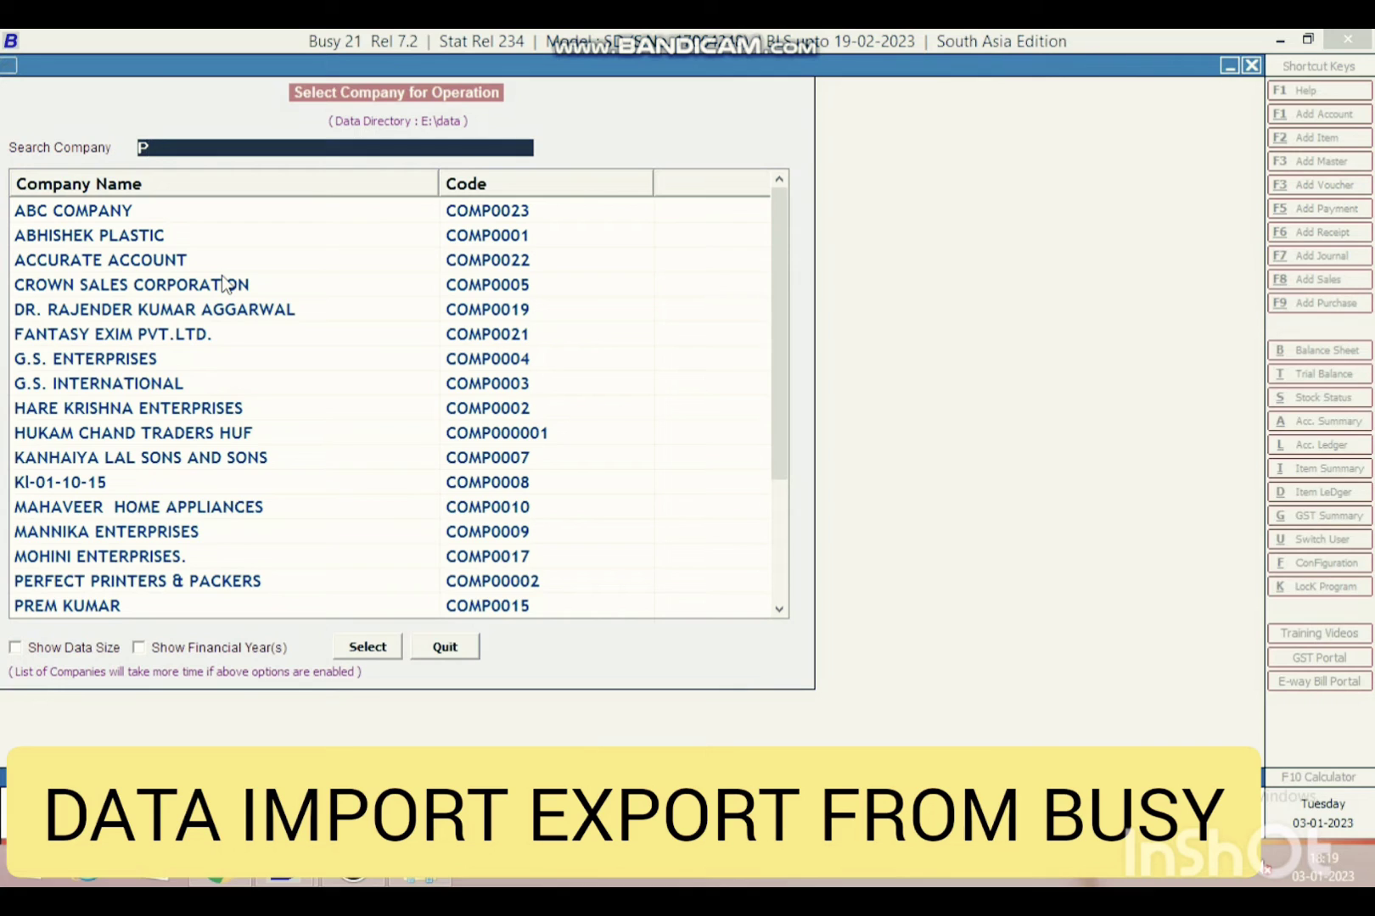
text(ER)
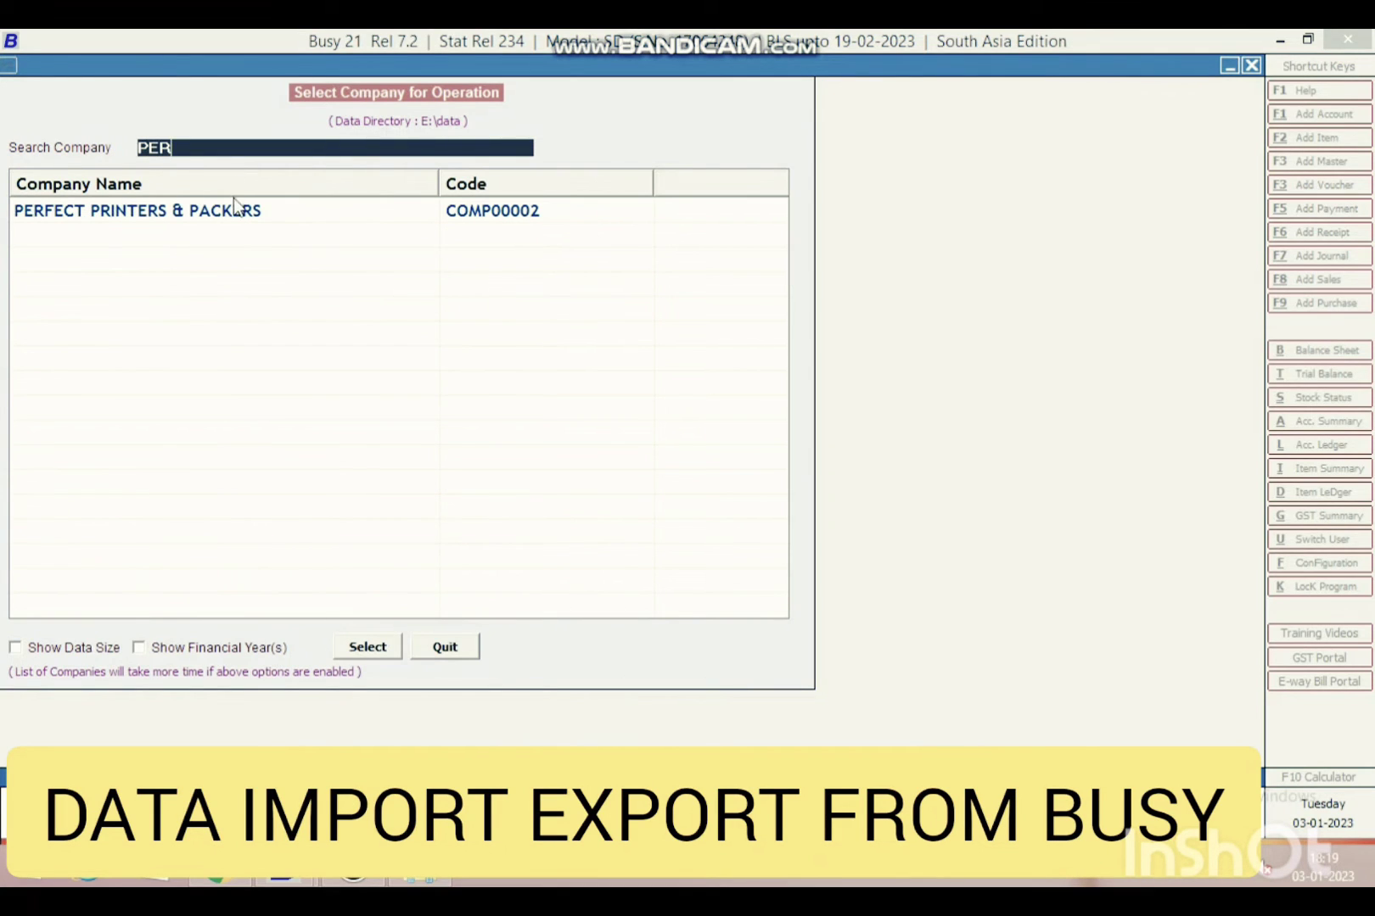
click(240, 229)
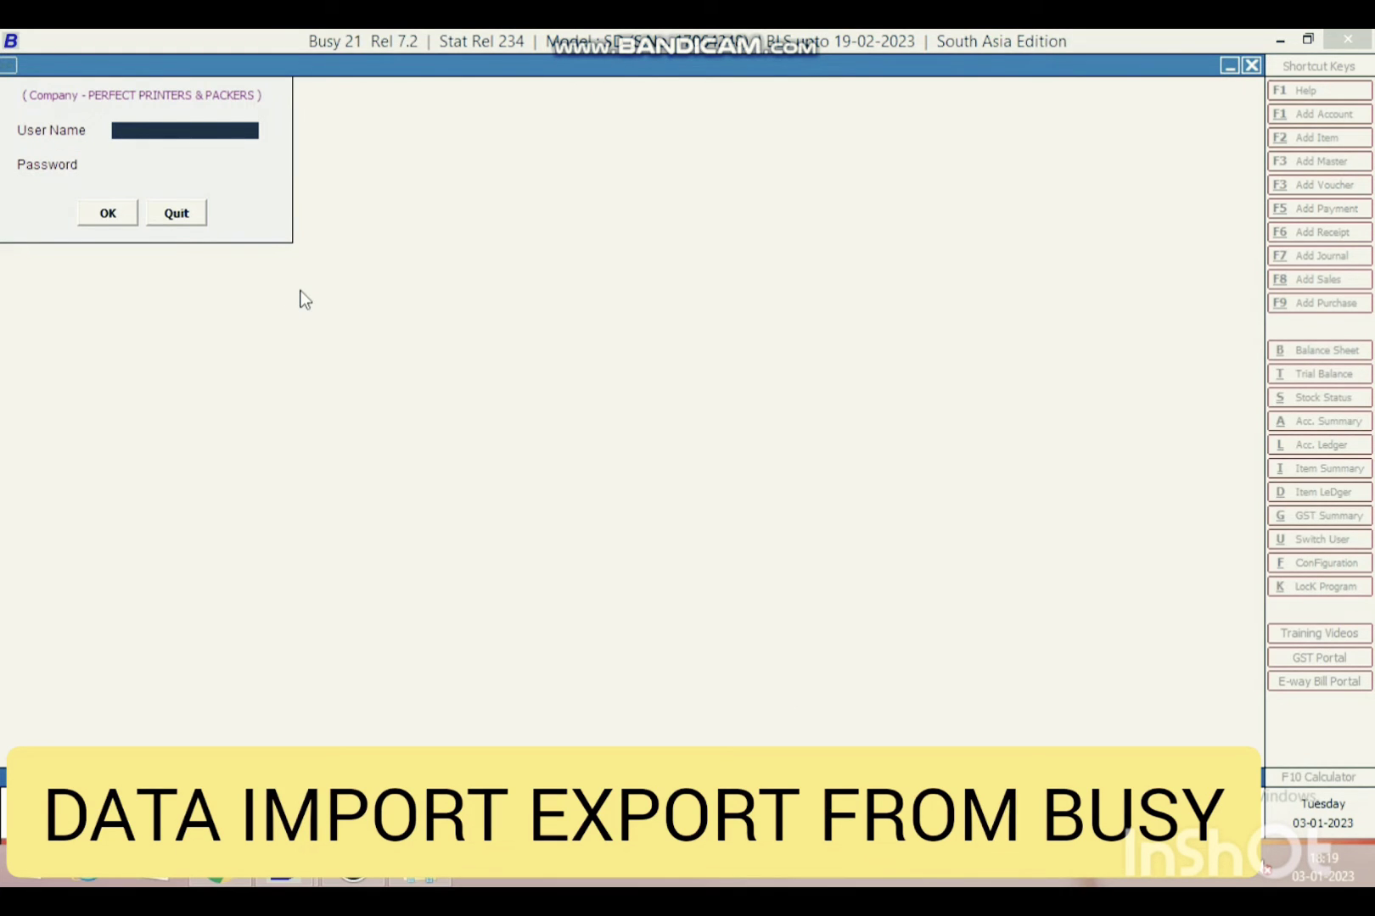
text(BUSY)
key(Return)
text(****)
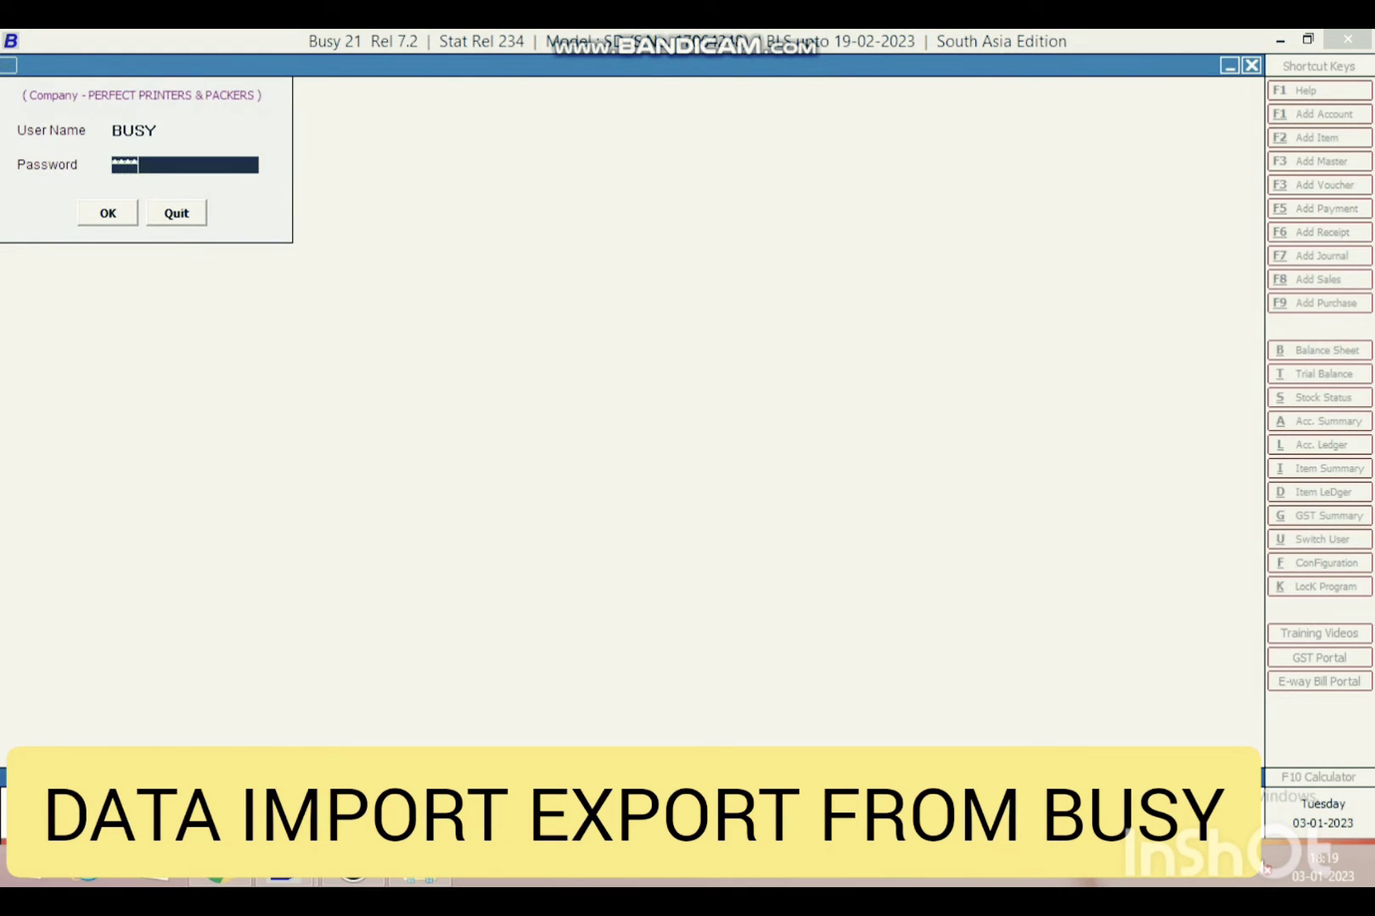
key(Return)
key(Return)
text(*******)
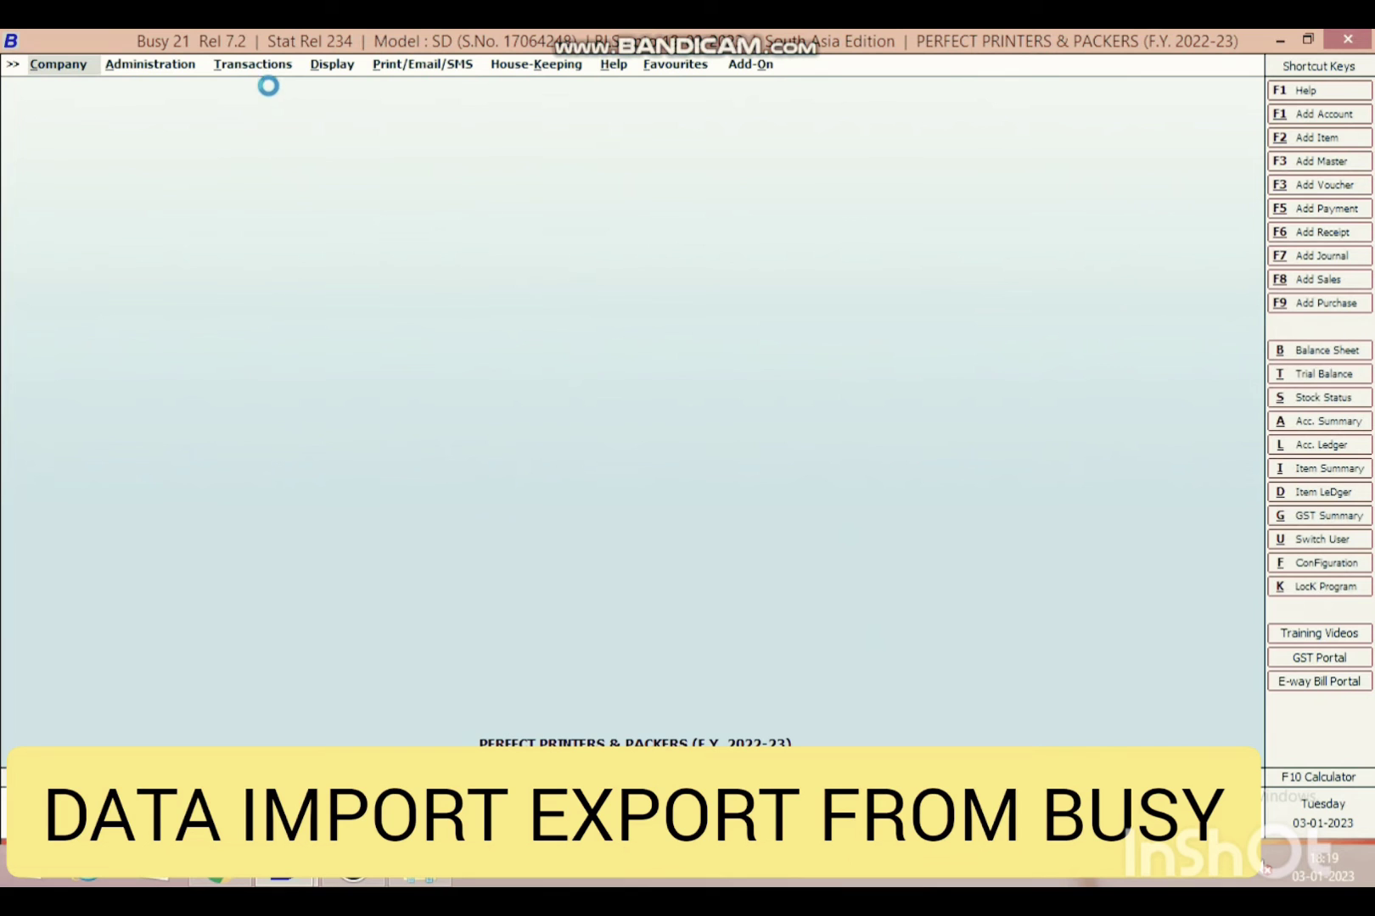
- View the Sales account ledger from 01-12-2022 and jump to its last entry
key(a)
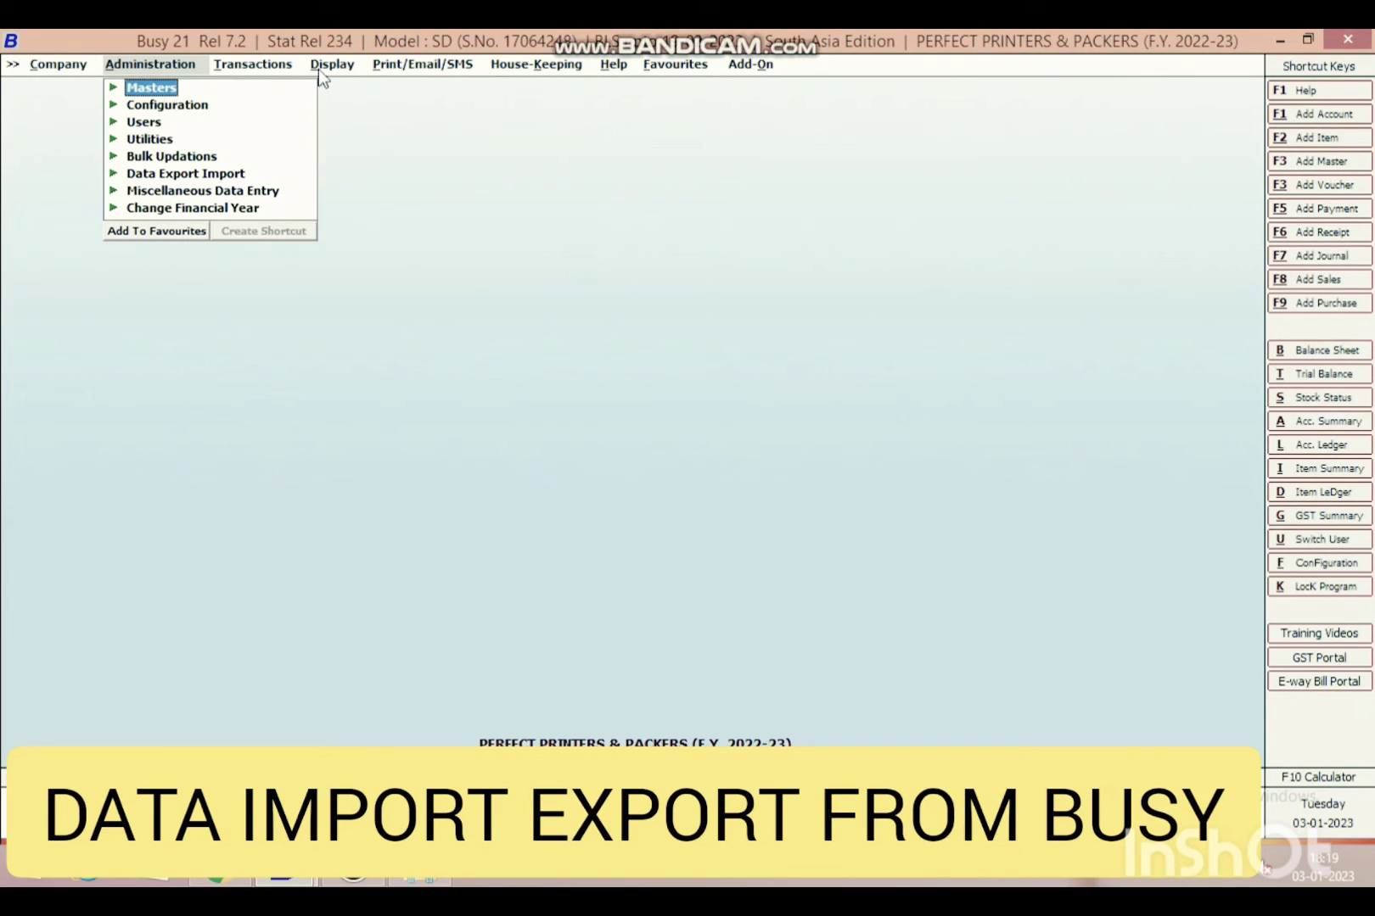
key(Escape)
text(lSALES)
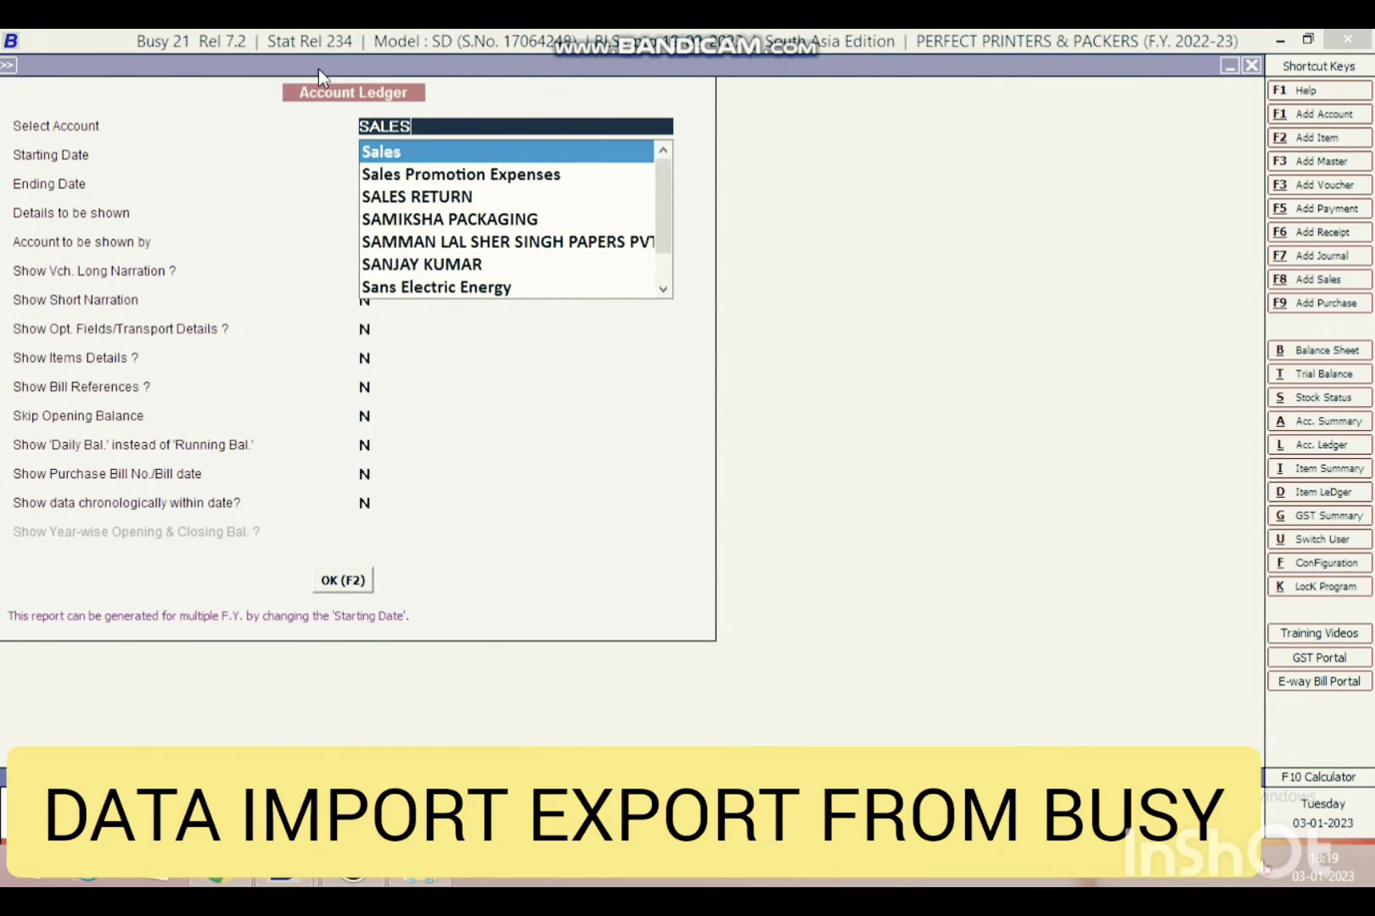
key(Return)
text(1.)
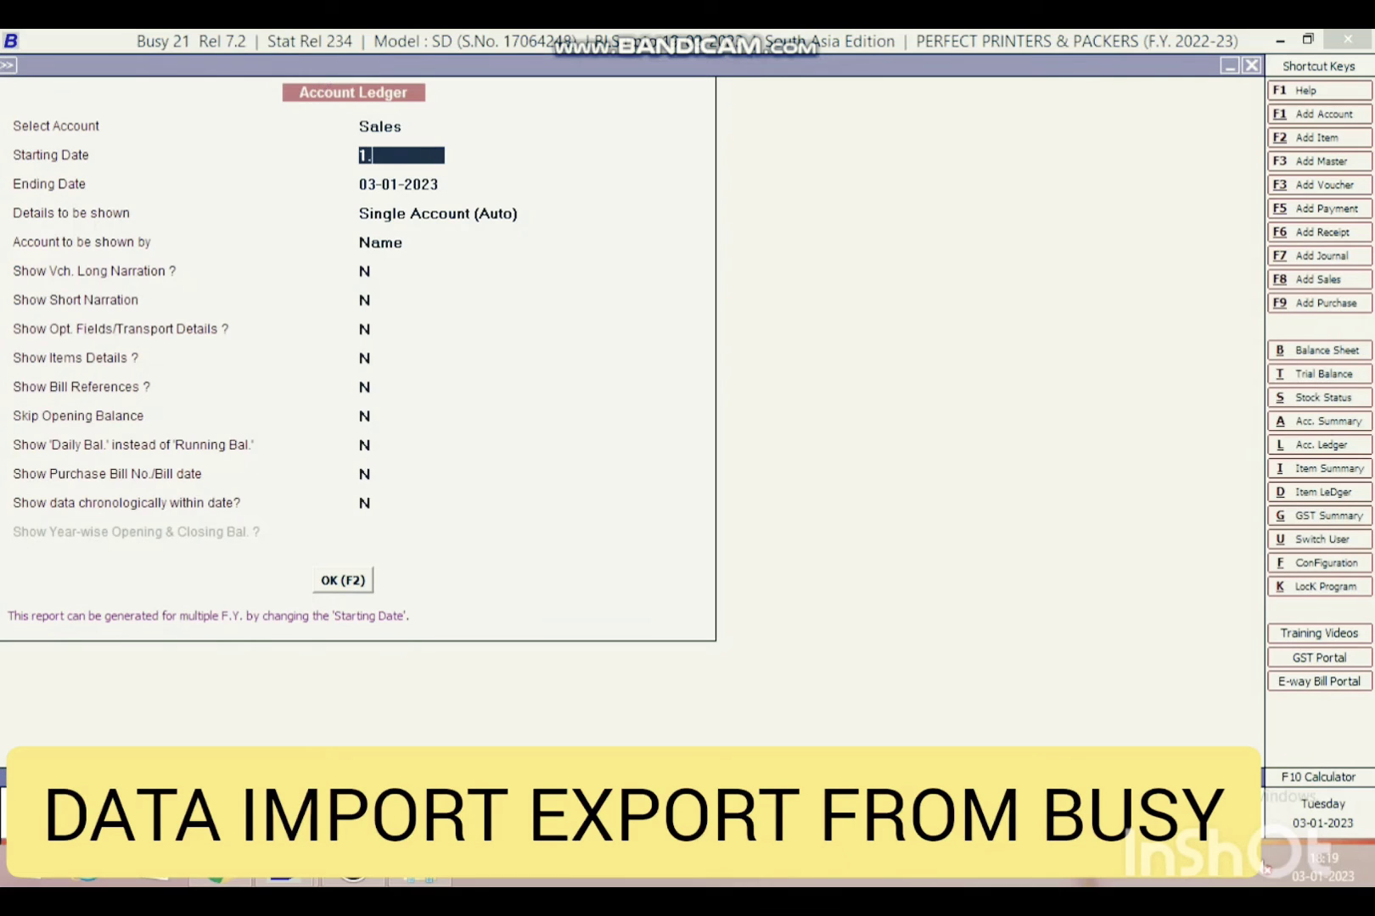
text(12)
key(Return)
key(F2)
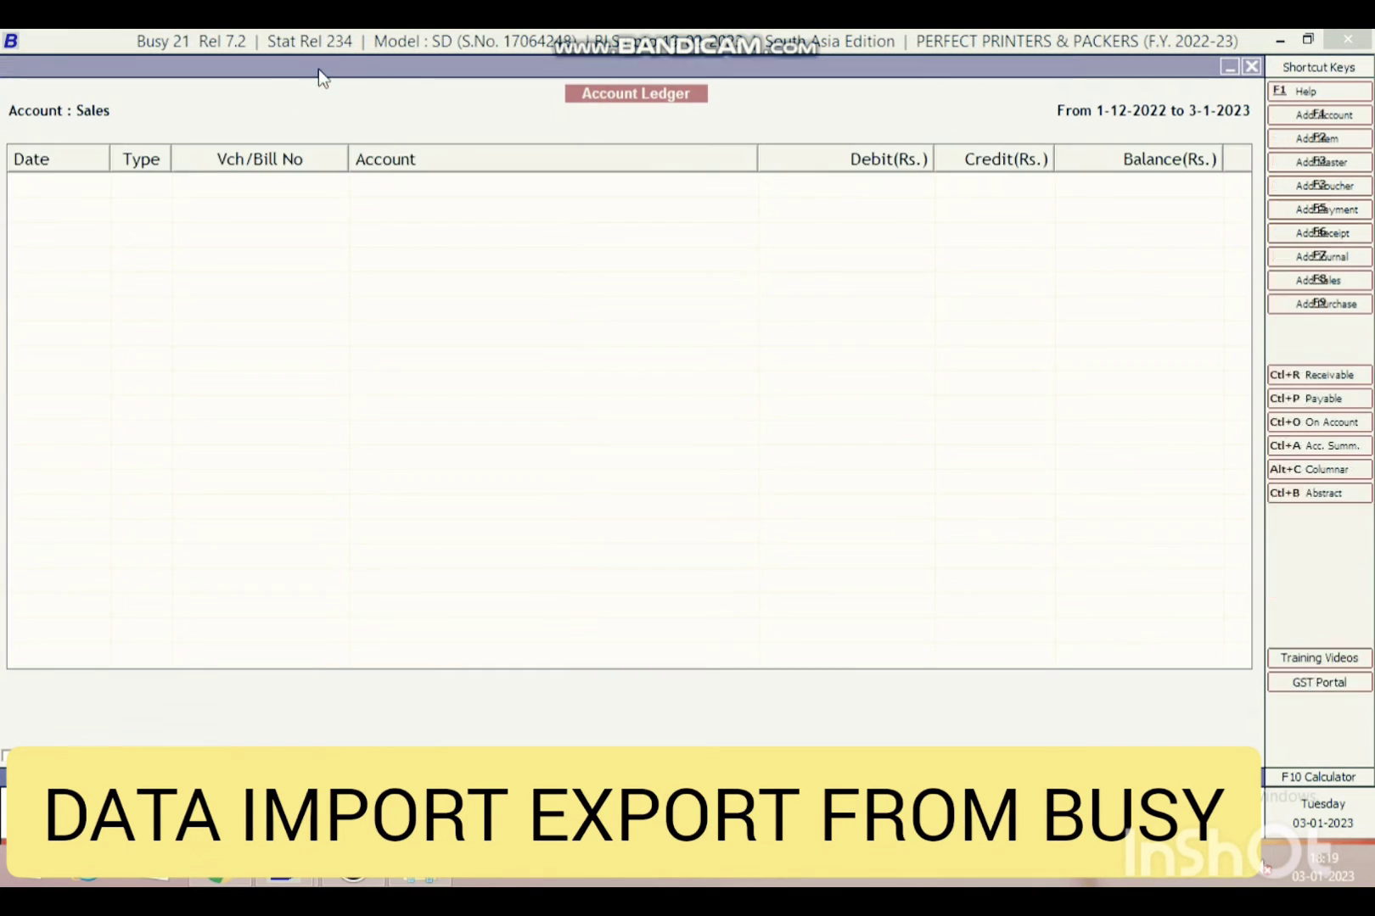
key(End)
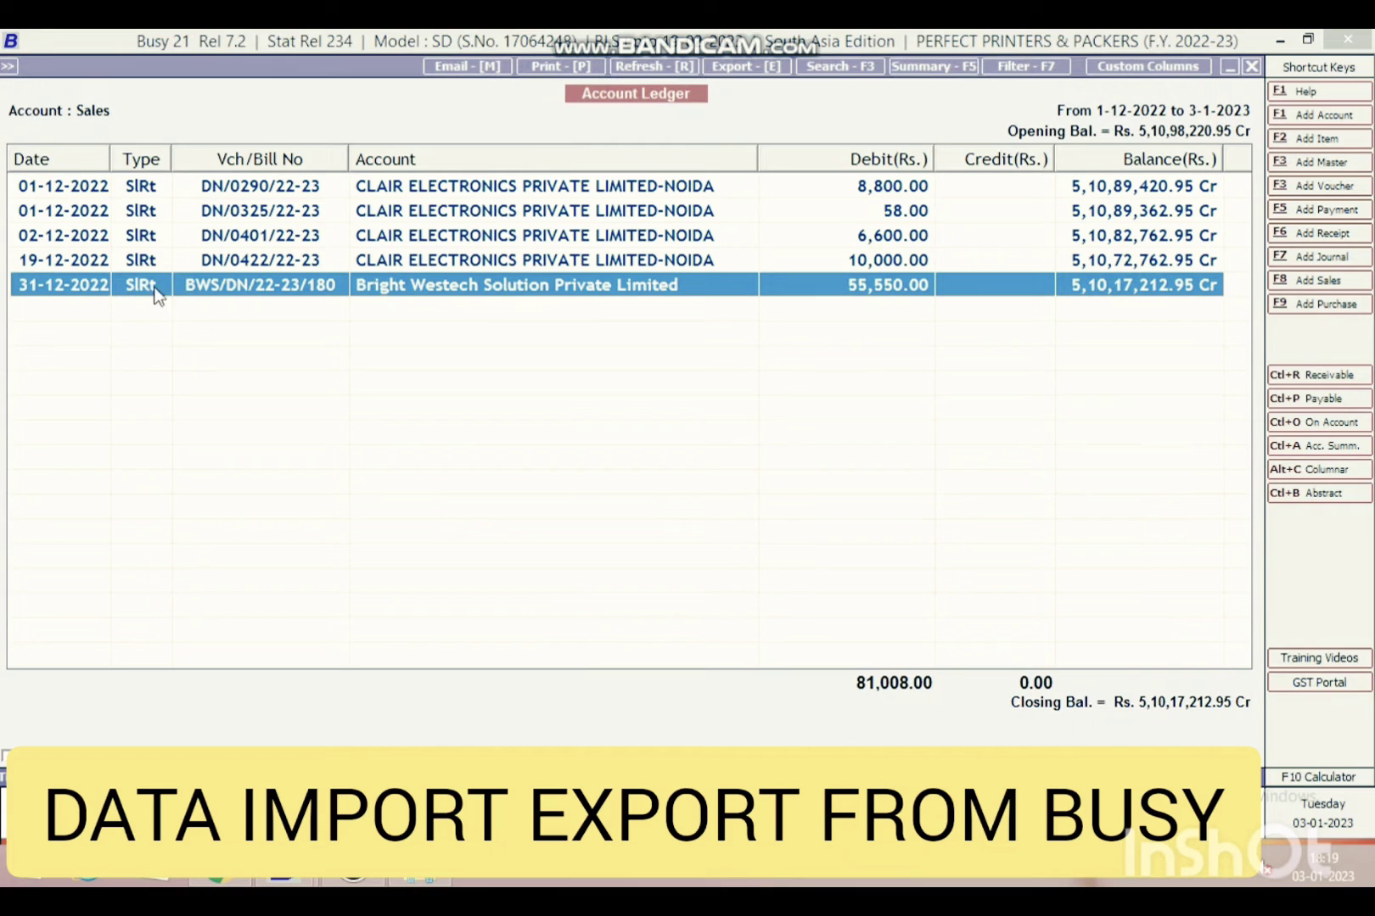
- Regenerate the Sales ledger from 01-12-2022, then from 01-11-2022, to its last entry
key(Escape)
key(Return)
text(1)
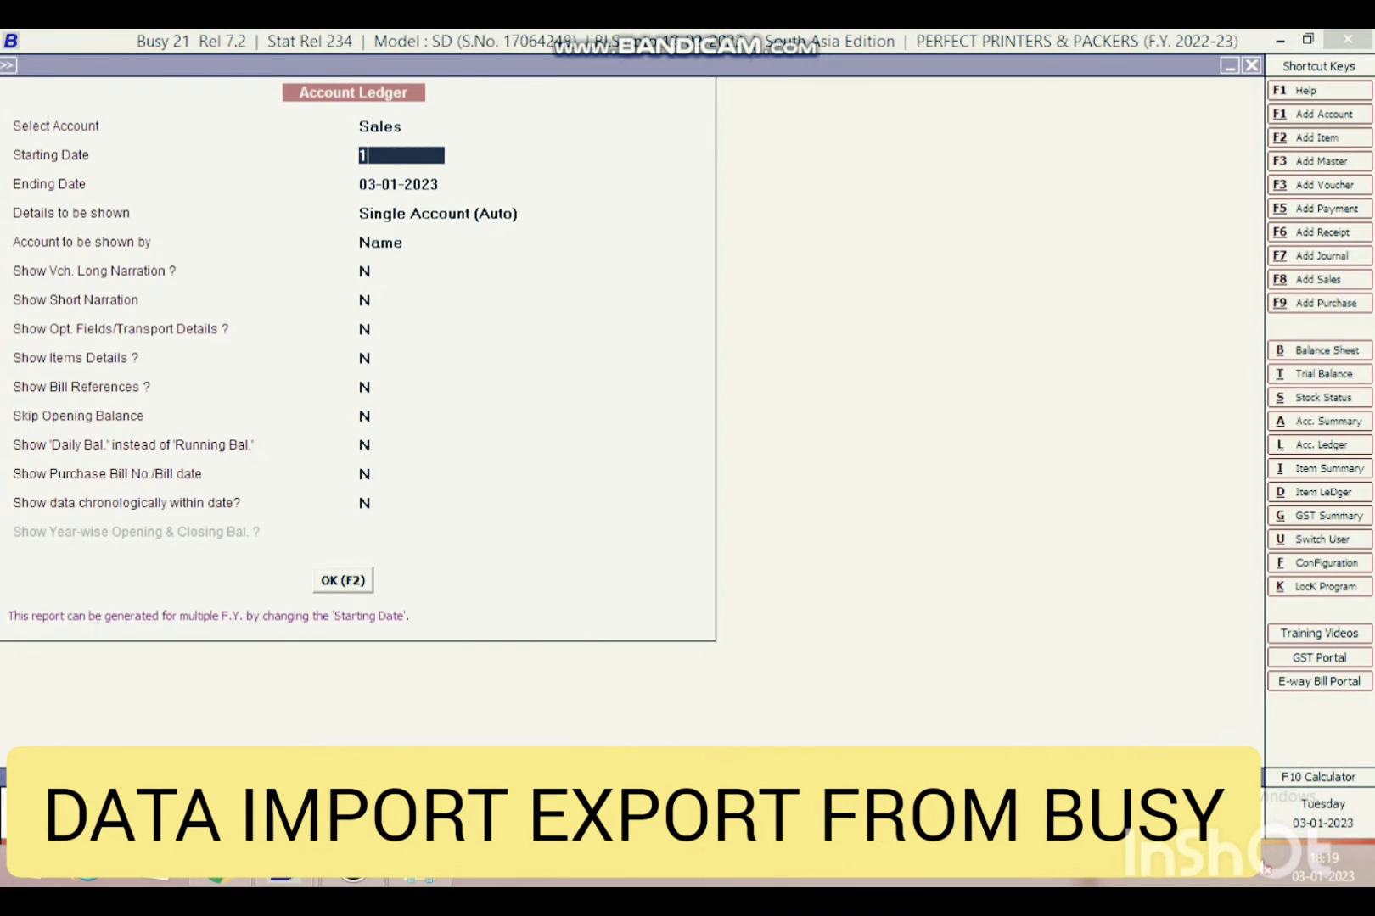
text(.12)
key(Return)
key(F2)
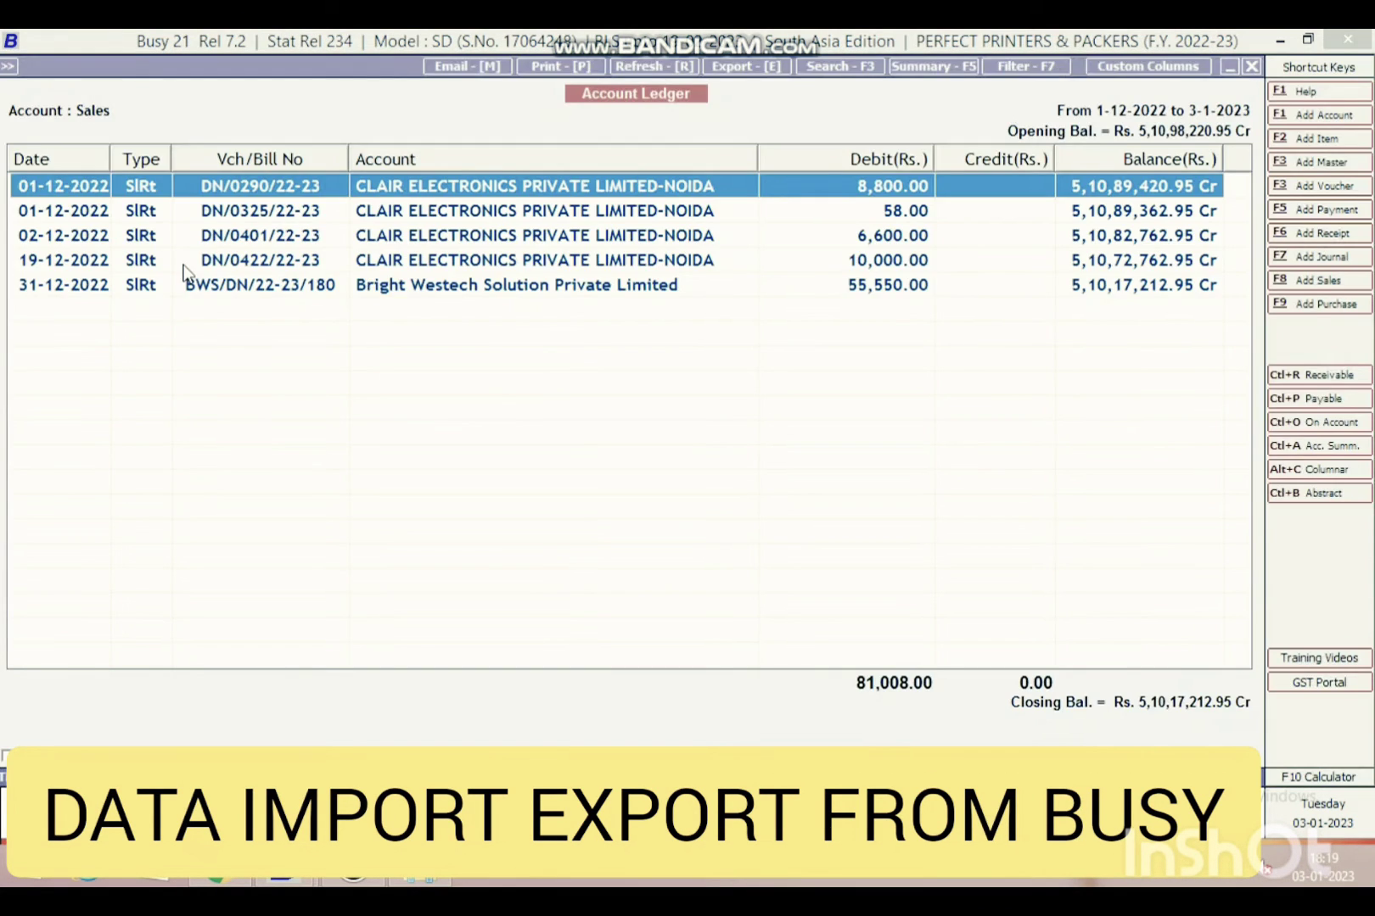
key(Escape)
text(1.1)
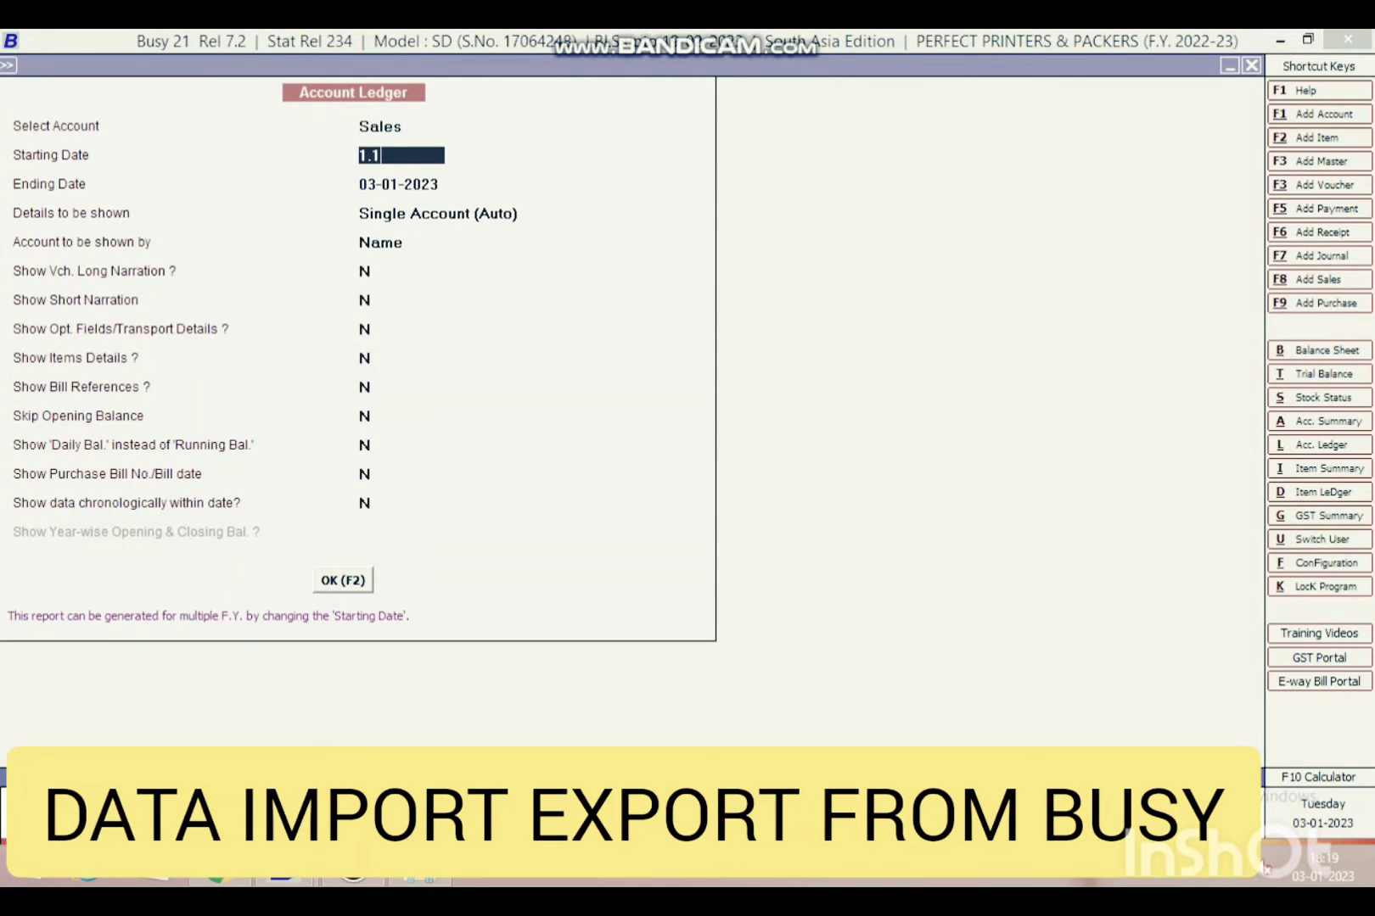
text(1)
key(Return)
key(F2)
key(End)
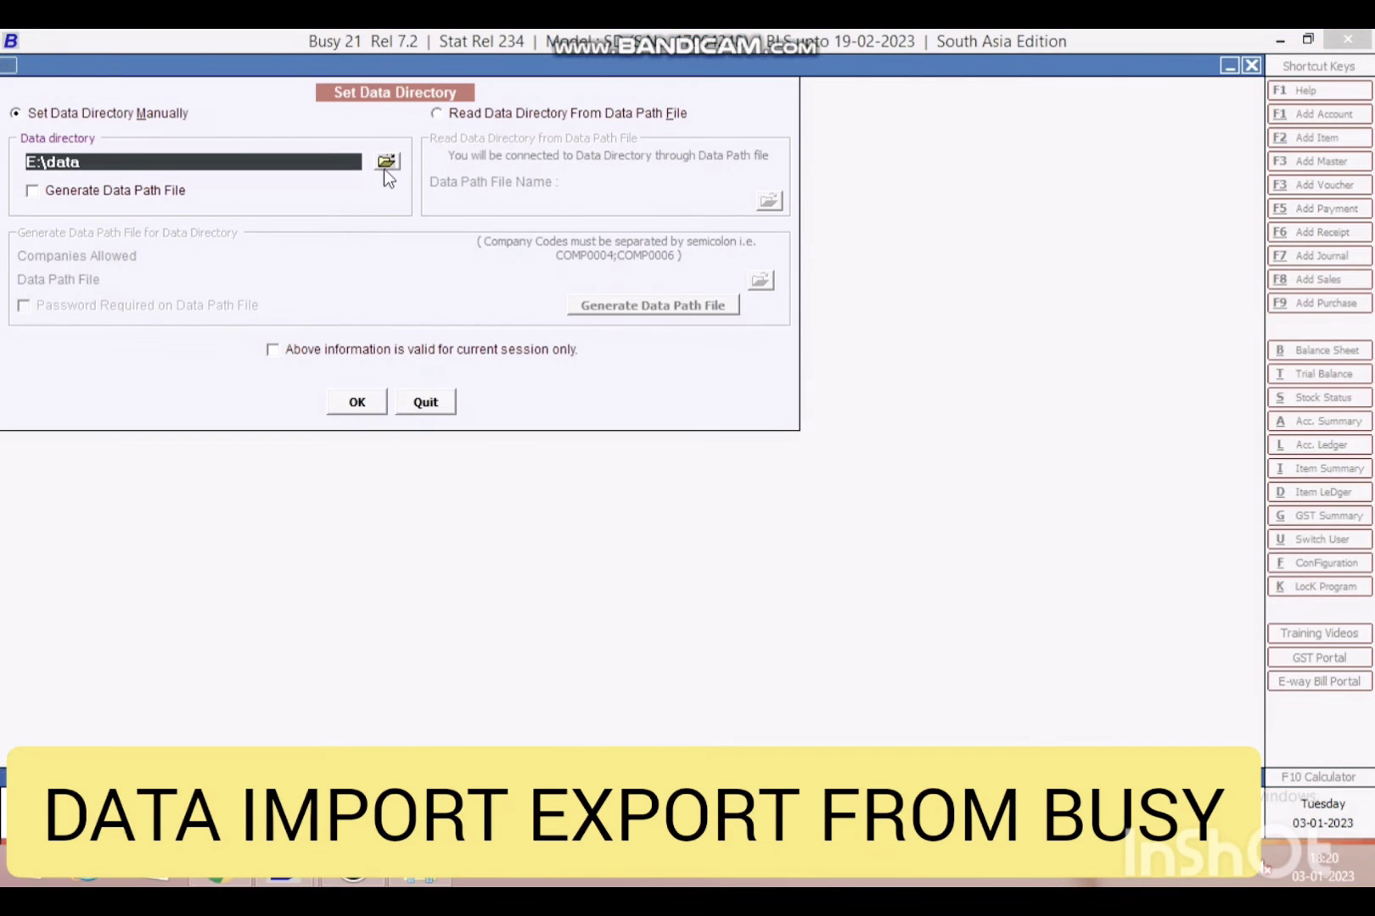
- Change the data directory from E:\data to Desktop\DECE\DATA
click(384, 166)
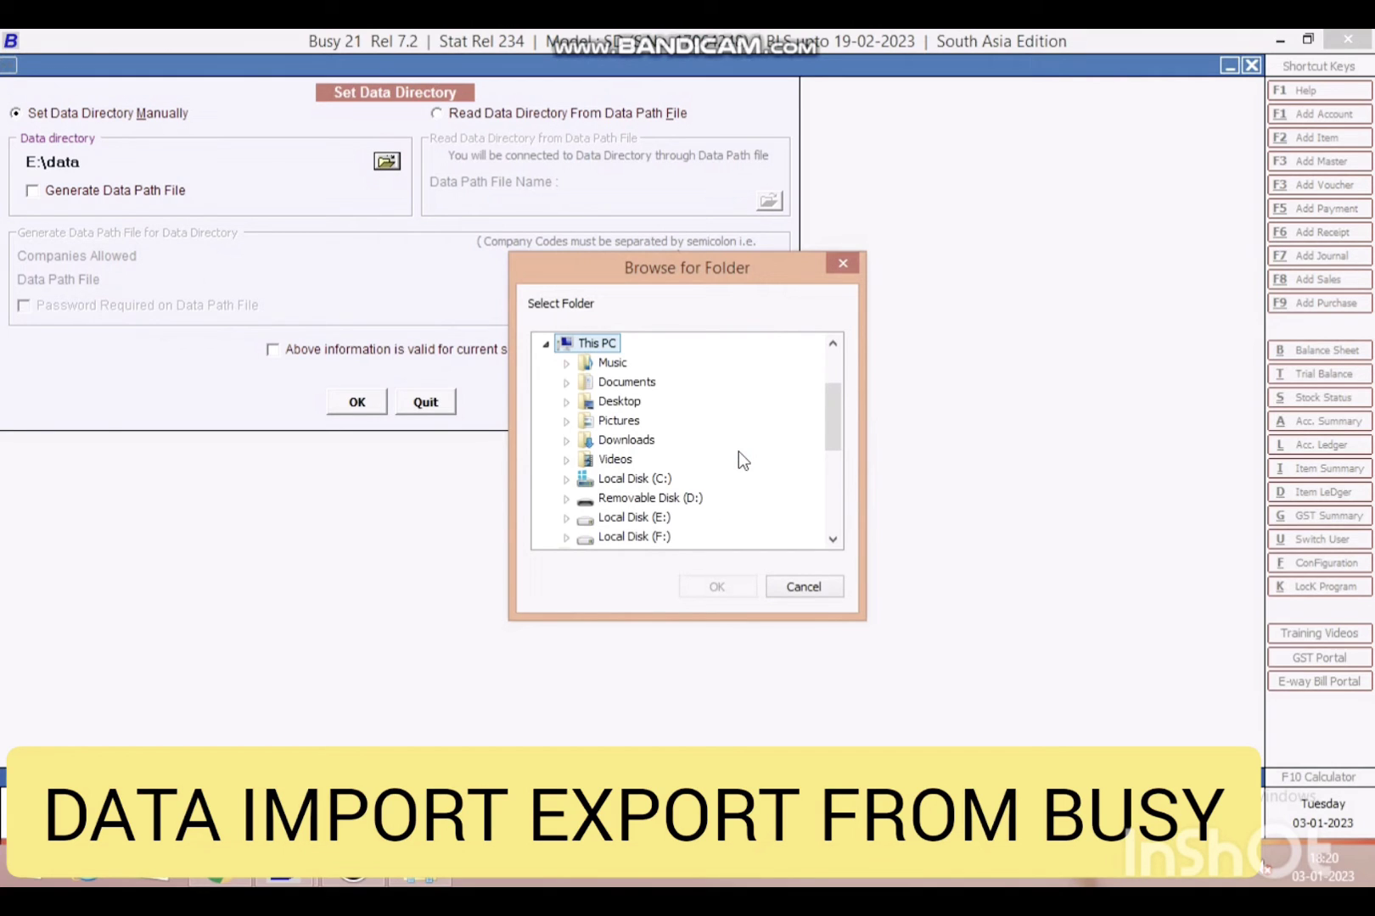
key(Down)
key(Down)
key(Down)
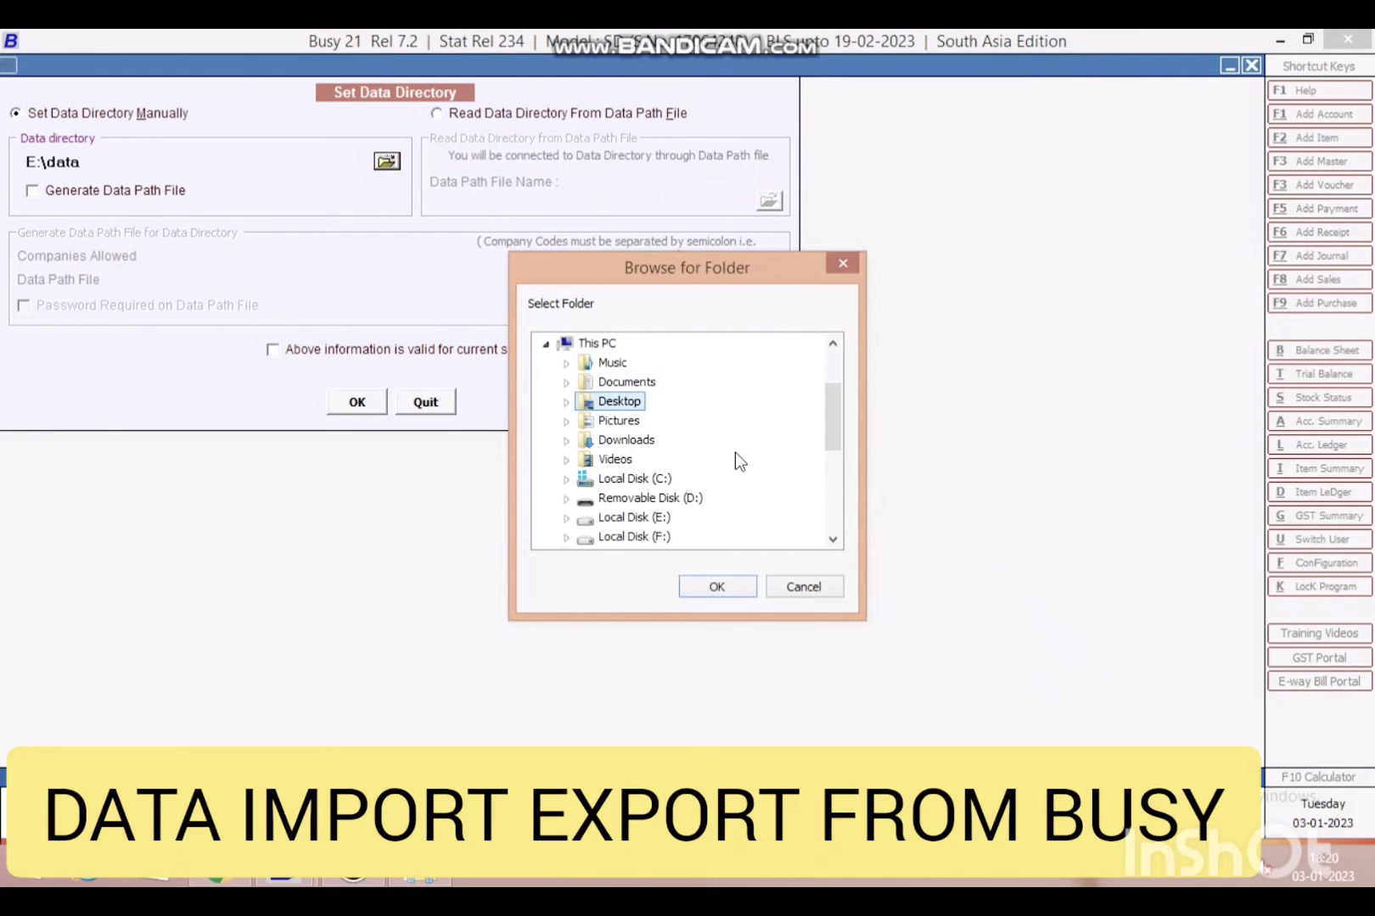
key(Down)
key(Down)
key(Down)
key(Down)
key(Down)
key(Down)
key(Down)
key(Down)
key(Down)
key(Down)
key(Down)
key(Down)
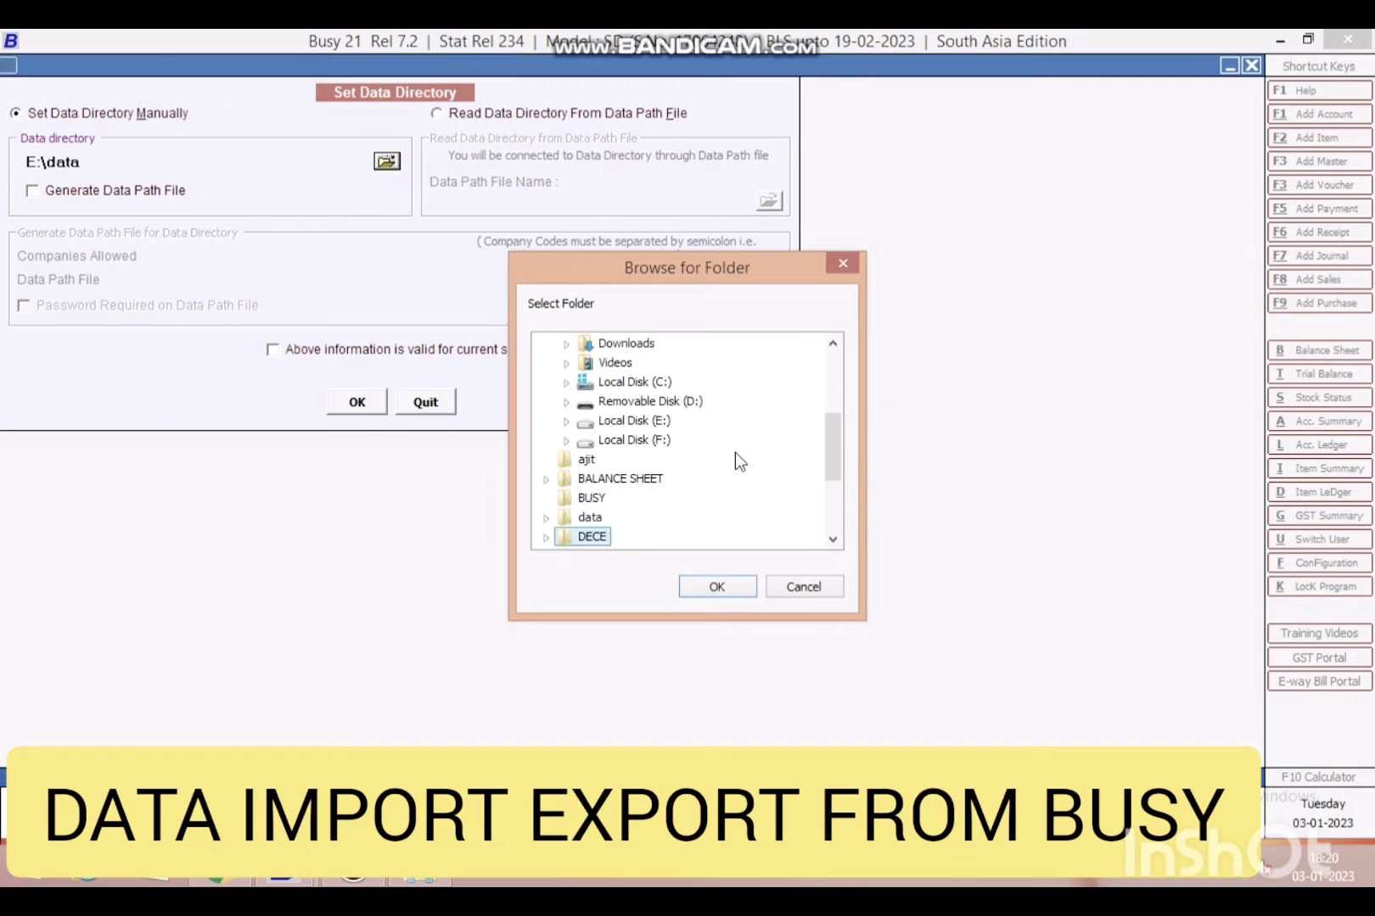
double_click(591, 538)
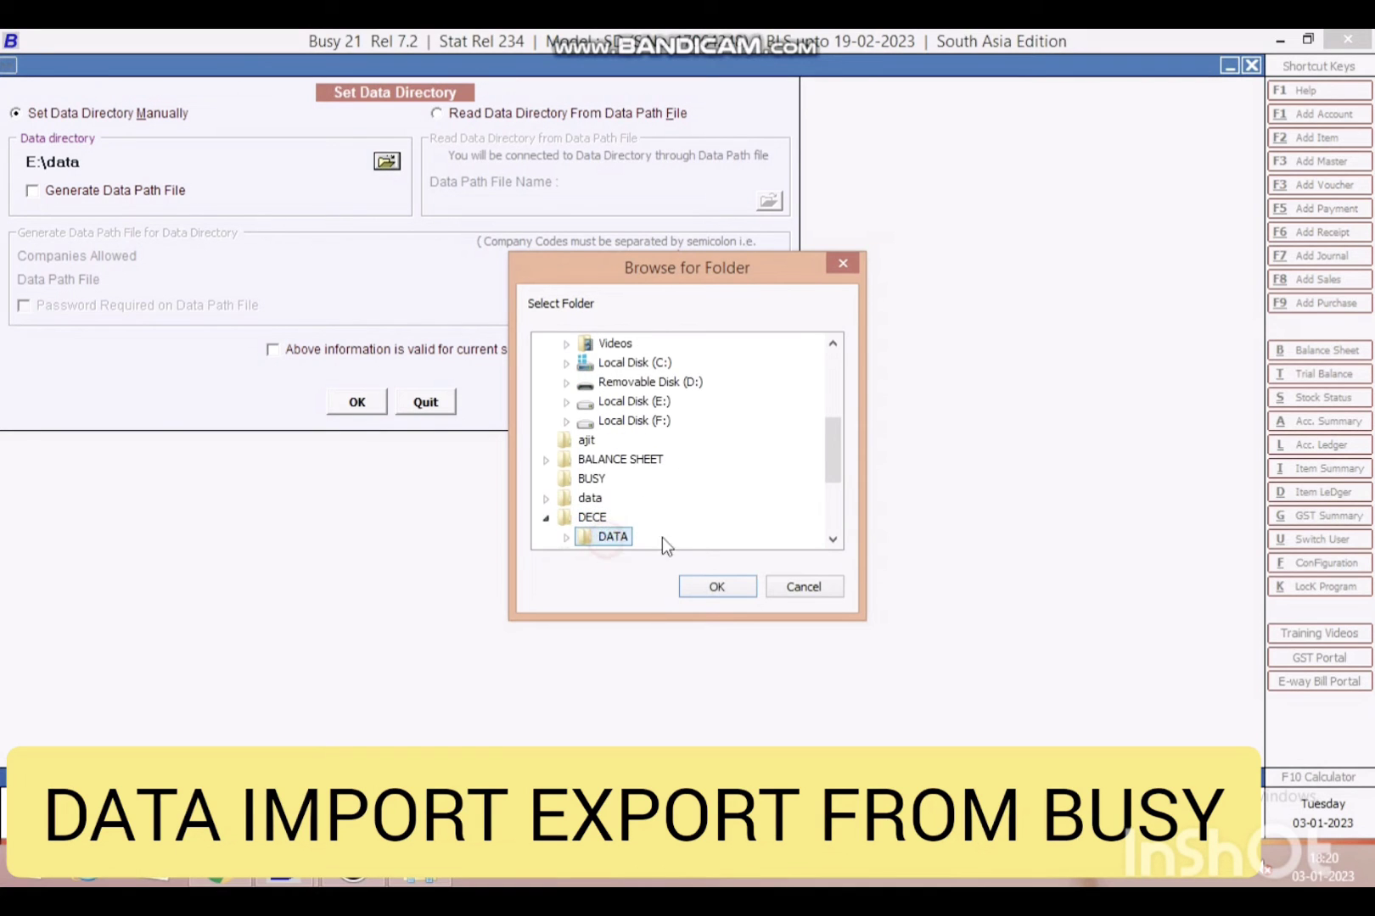
click(713, 587)
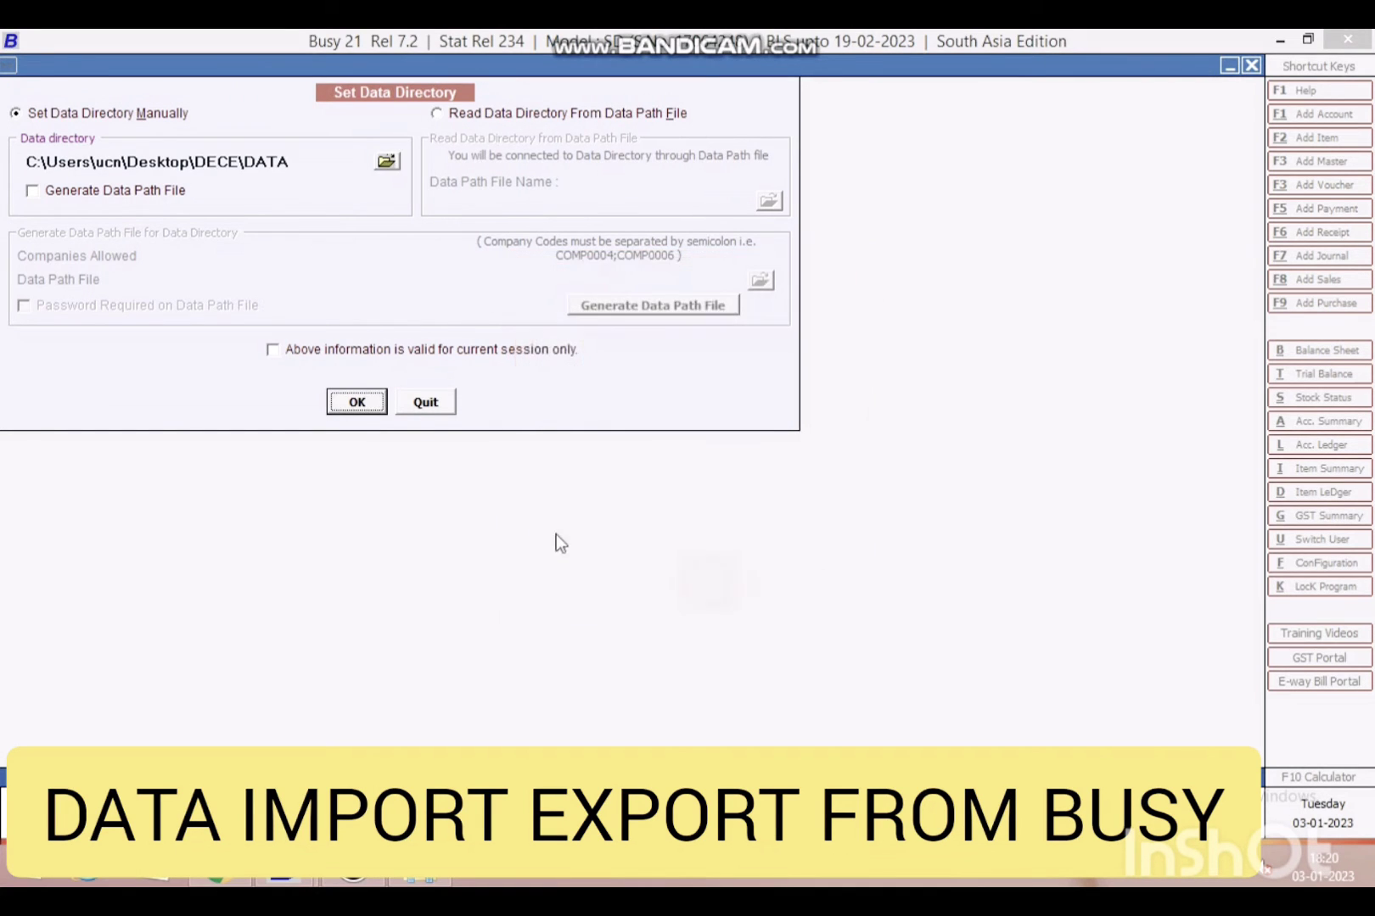
click(356, 403)
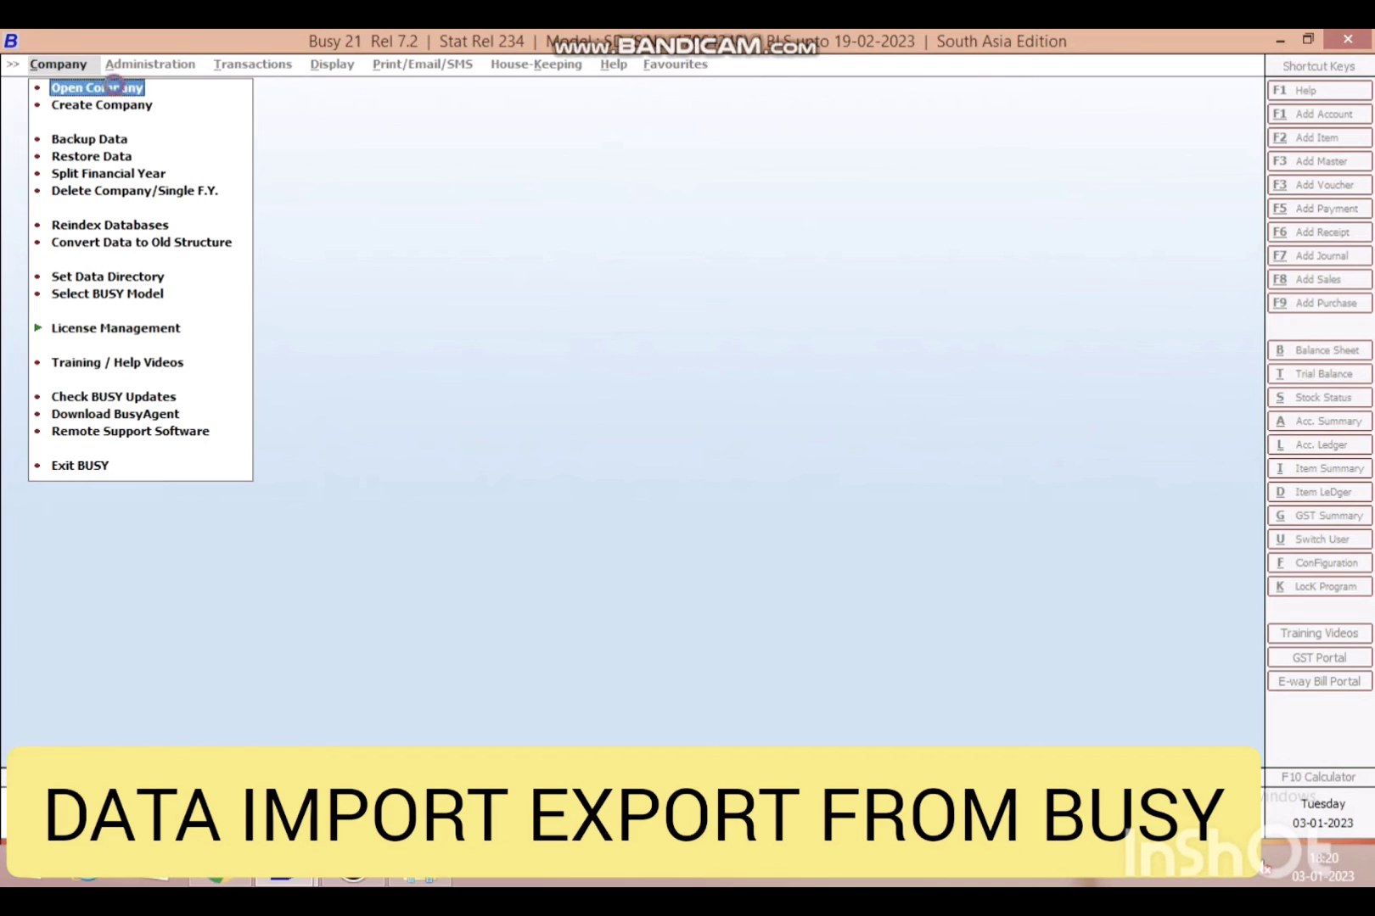
- Open PERFECT PRINTERS & PACKERS from DECE\DATA and enter the user name and password
click(98, 88)
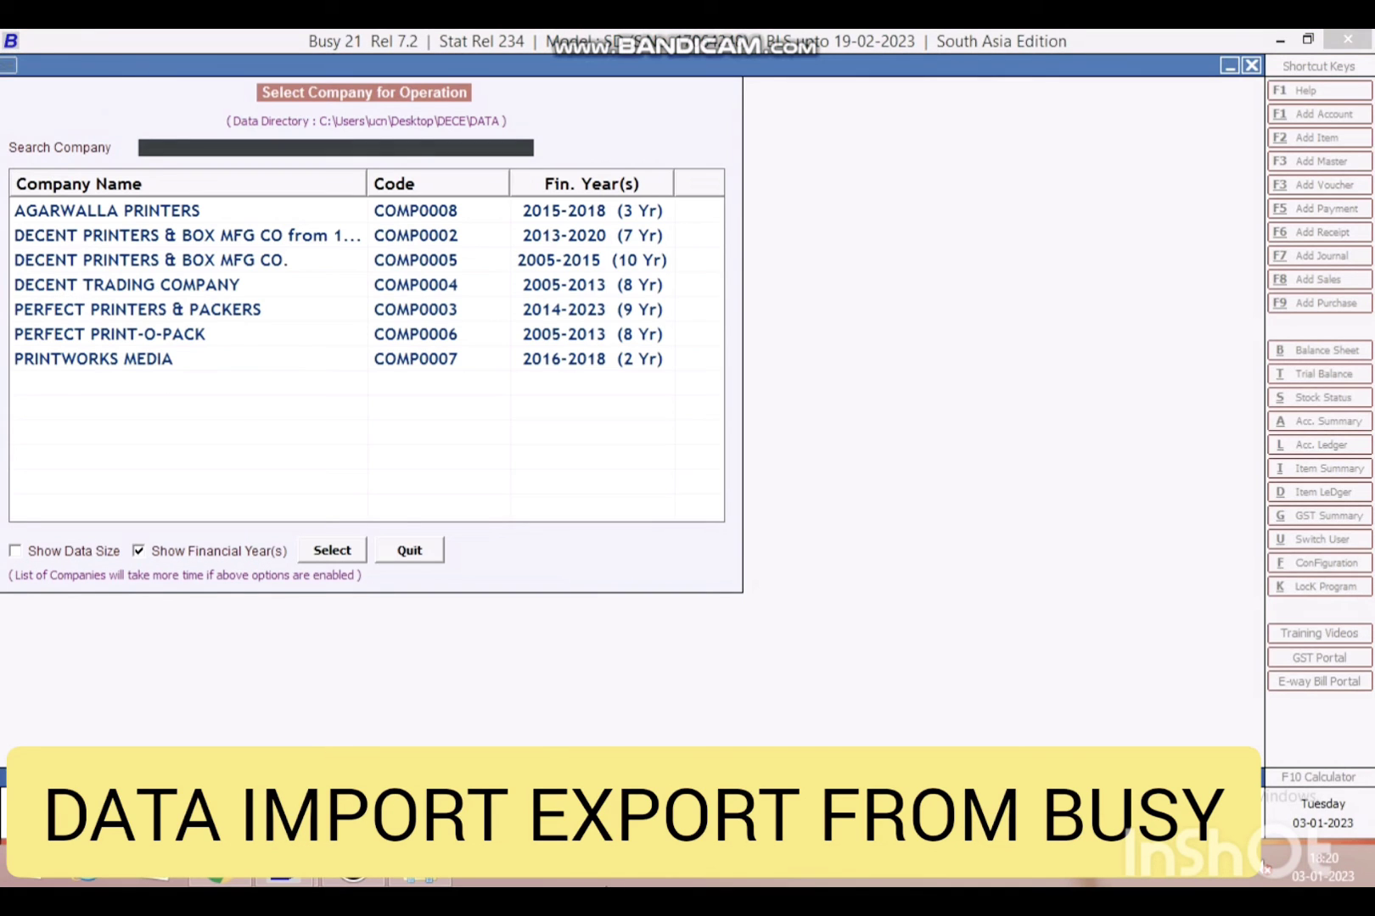
double_click(246, 309)
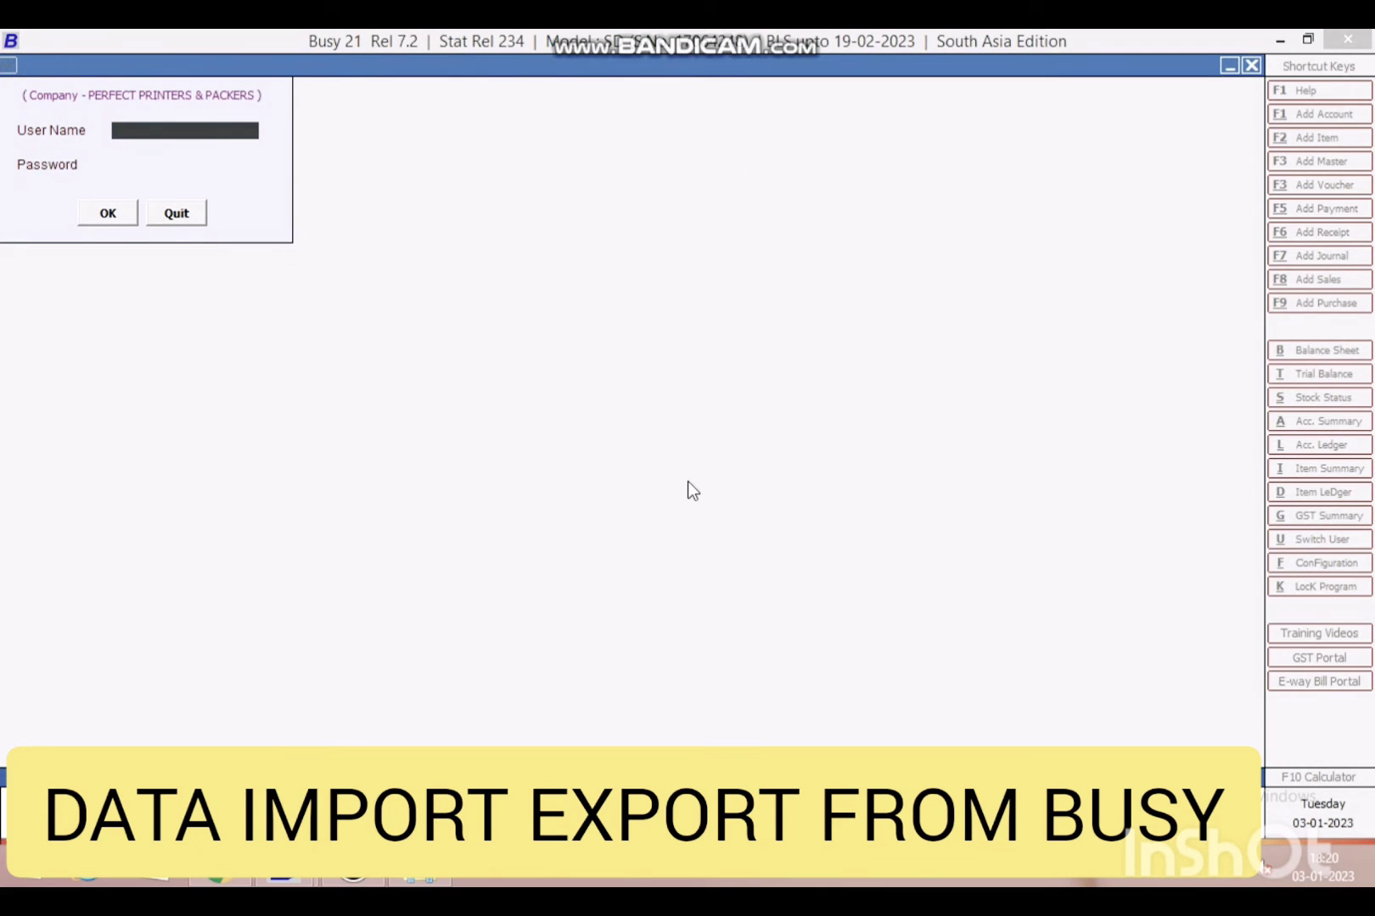
text(BUSY)
key(Return)
text(busy)
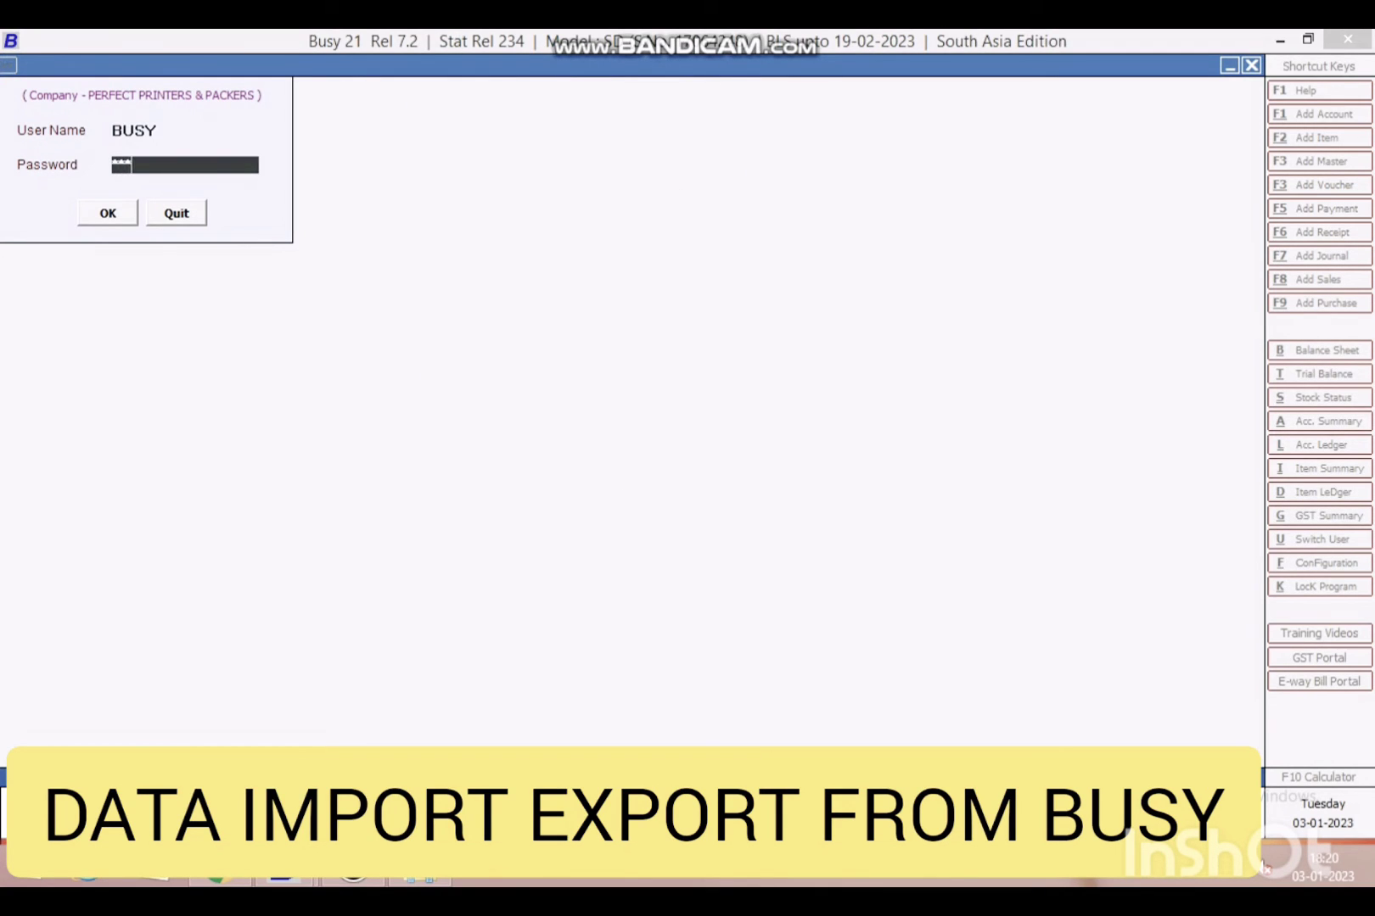
key(Return)
key(Return)
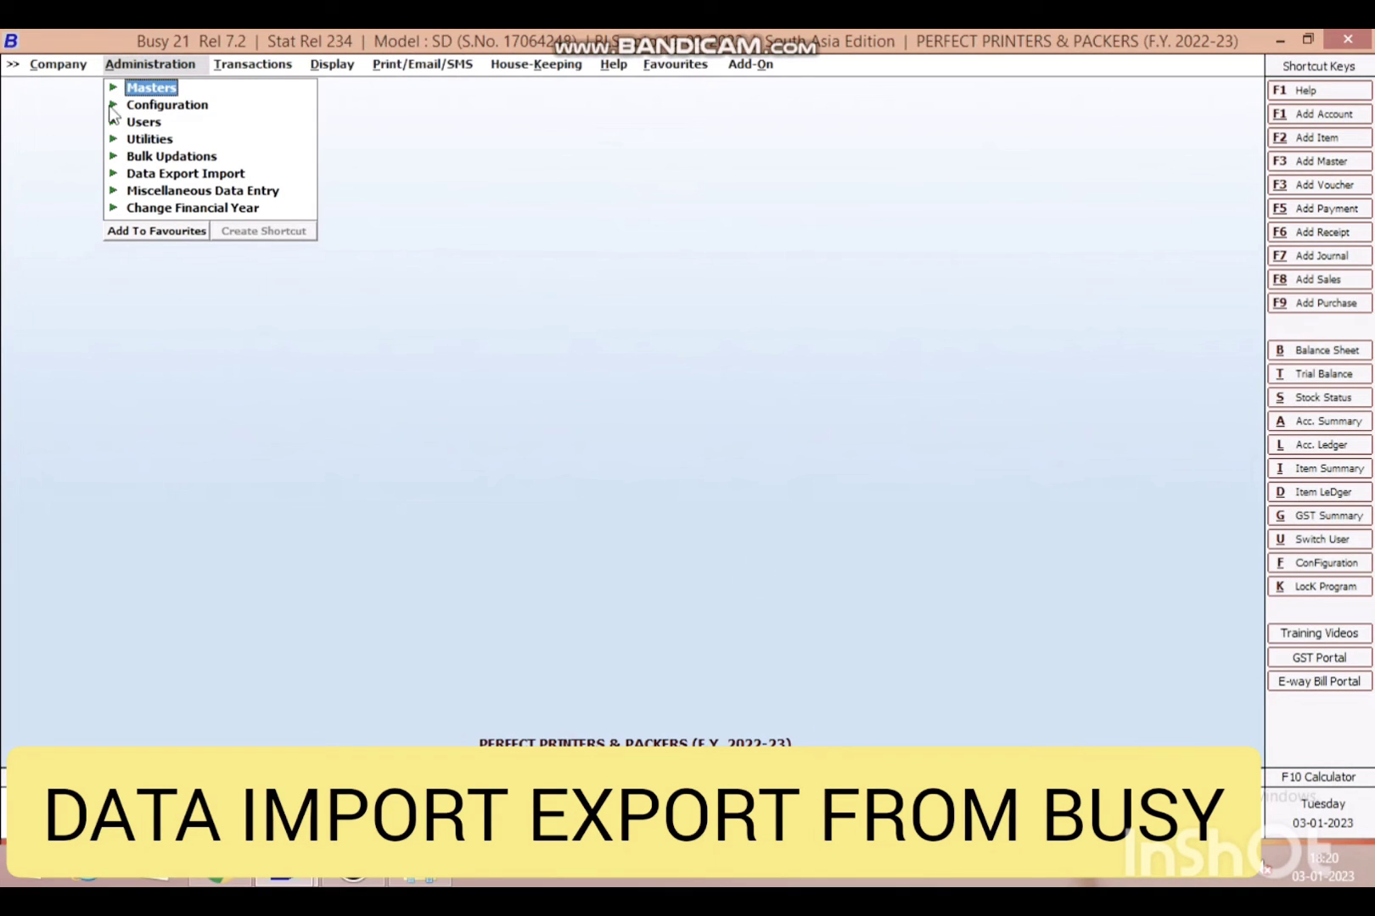
- Open the XML Export Transactions form with only Sales vouchers selected
click(219, 175)
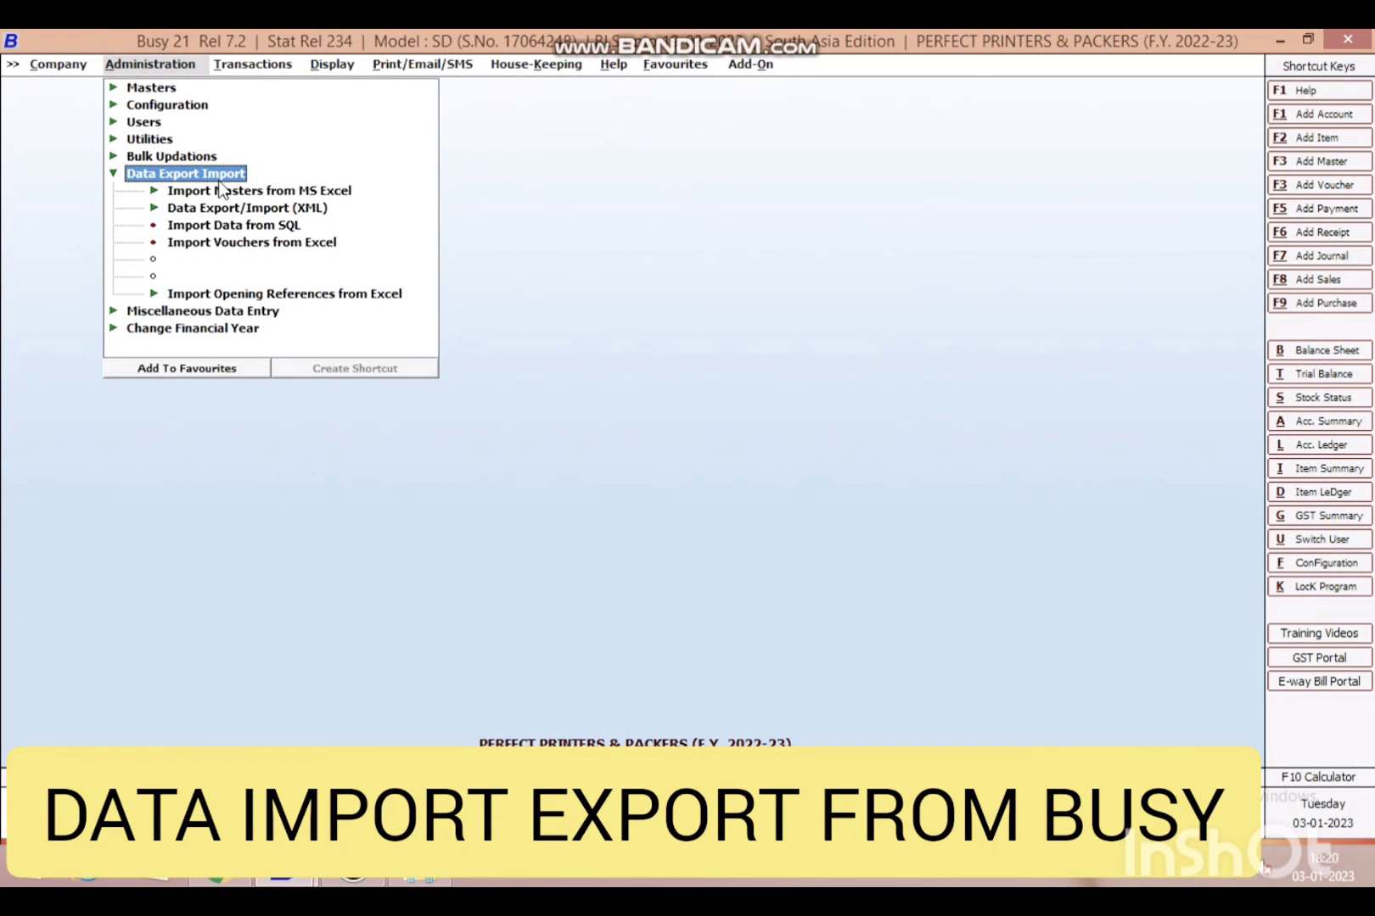
click(236, 211)
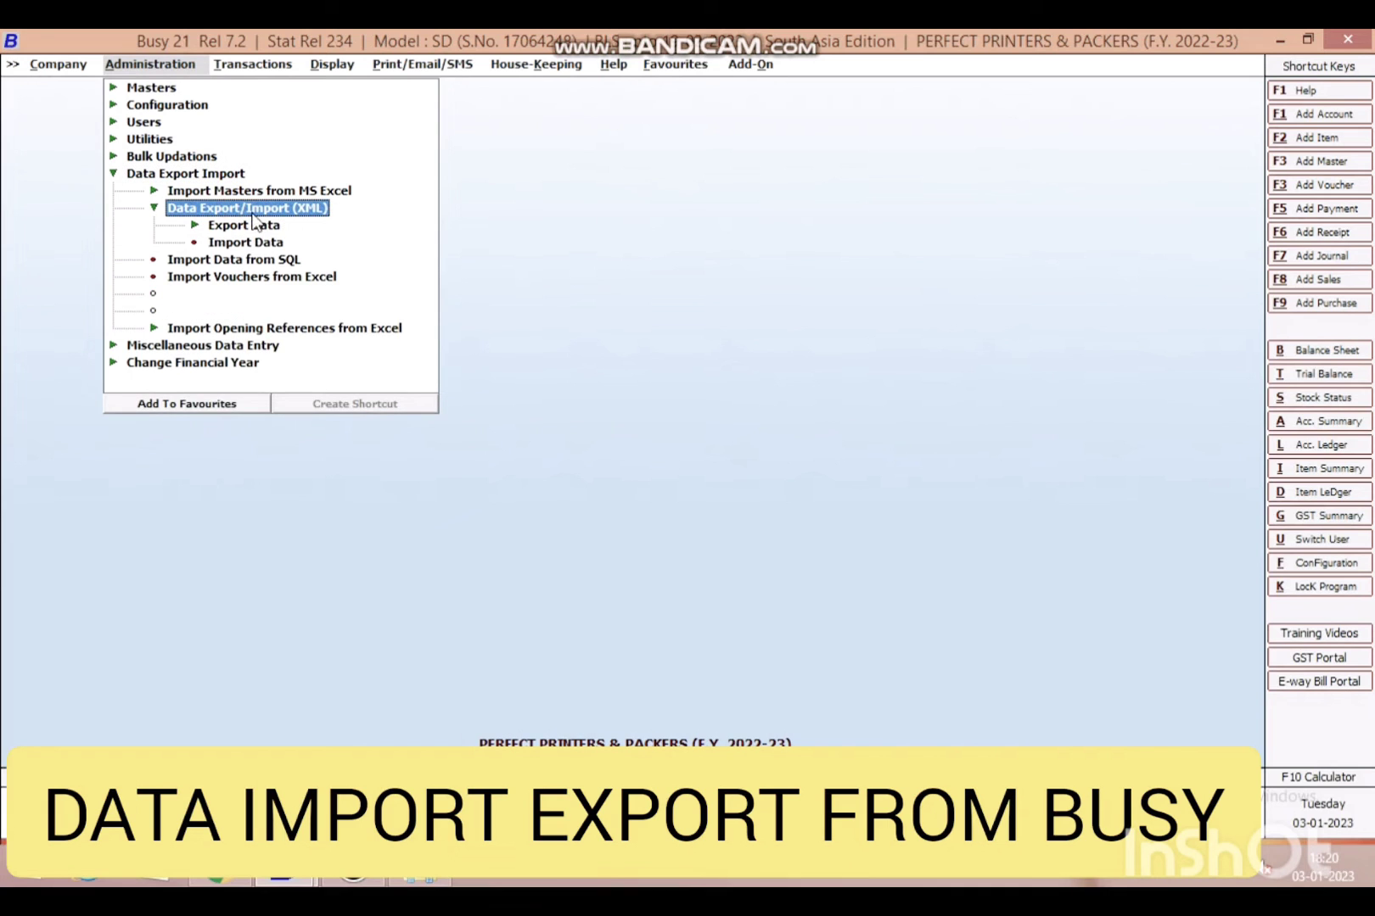
click(265, 226)
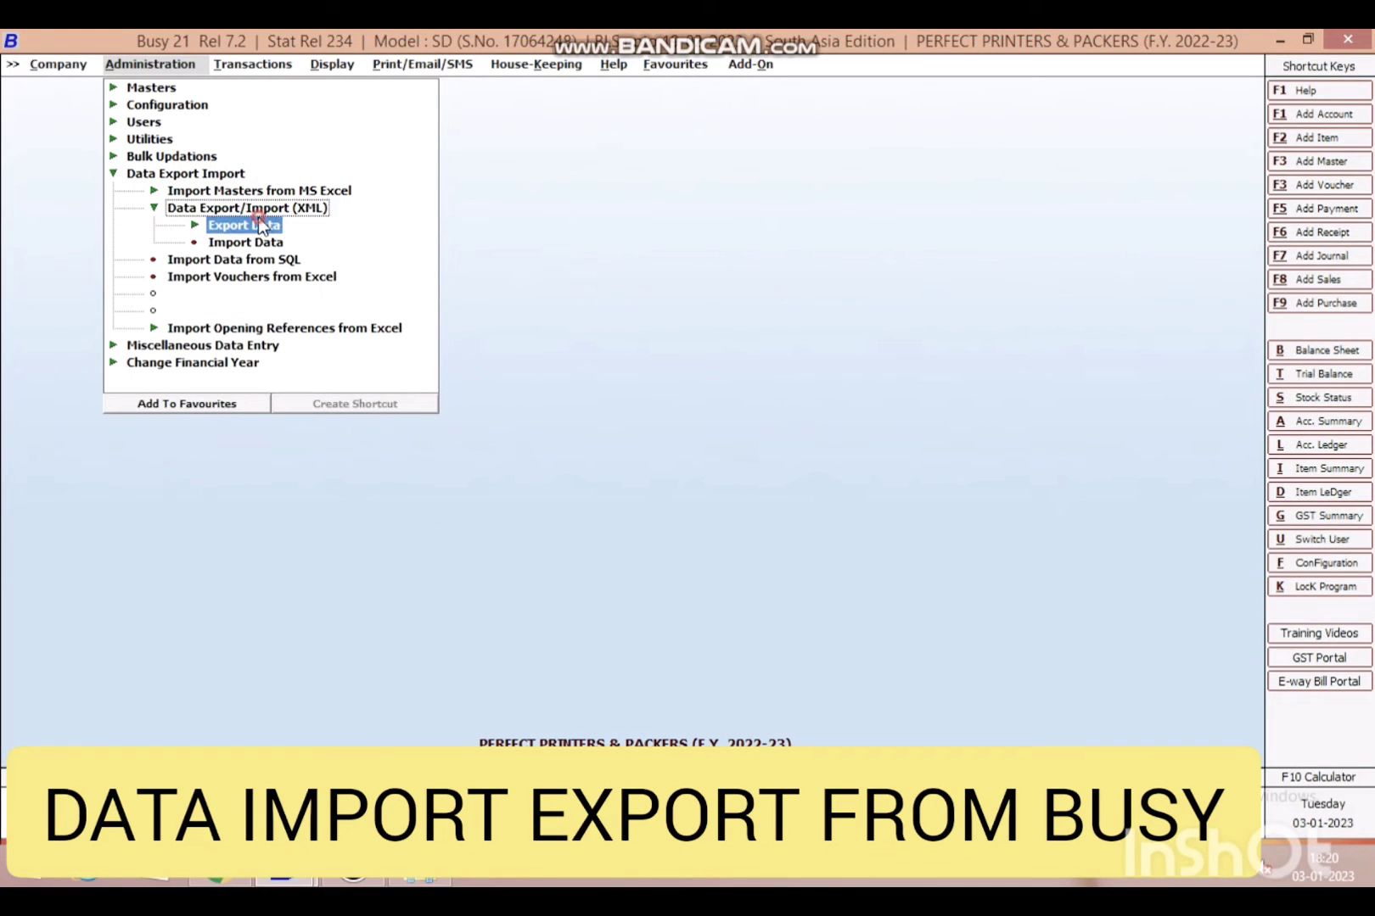
click(270, 260)
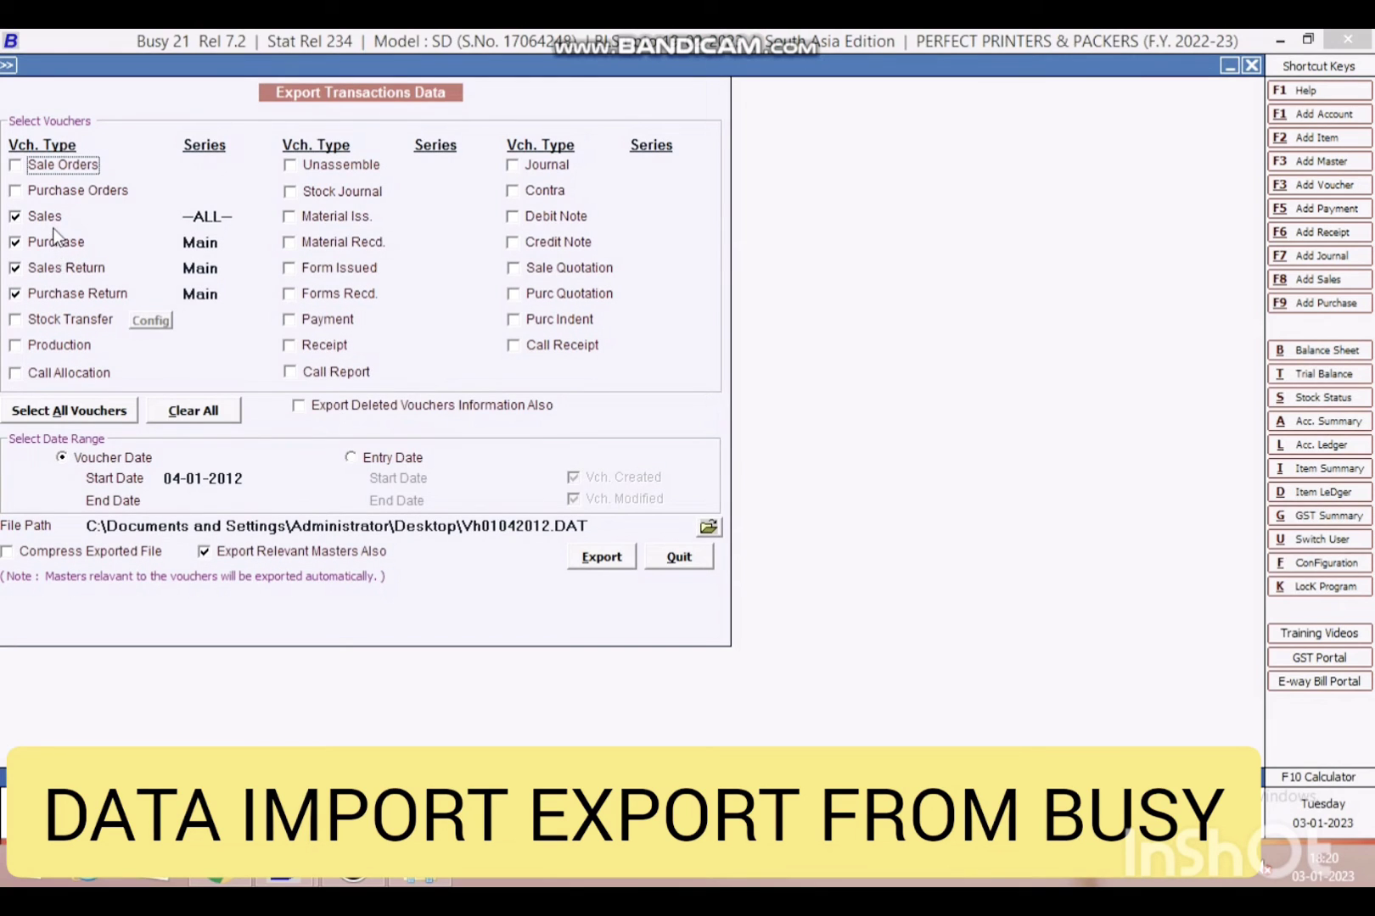
click(202, 414)
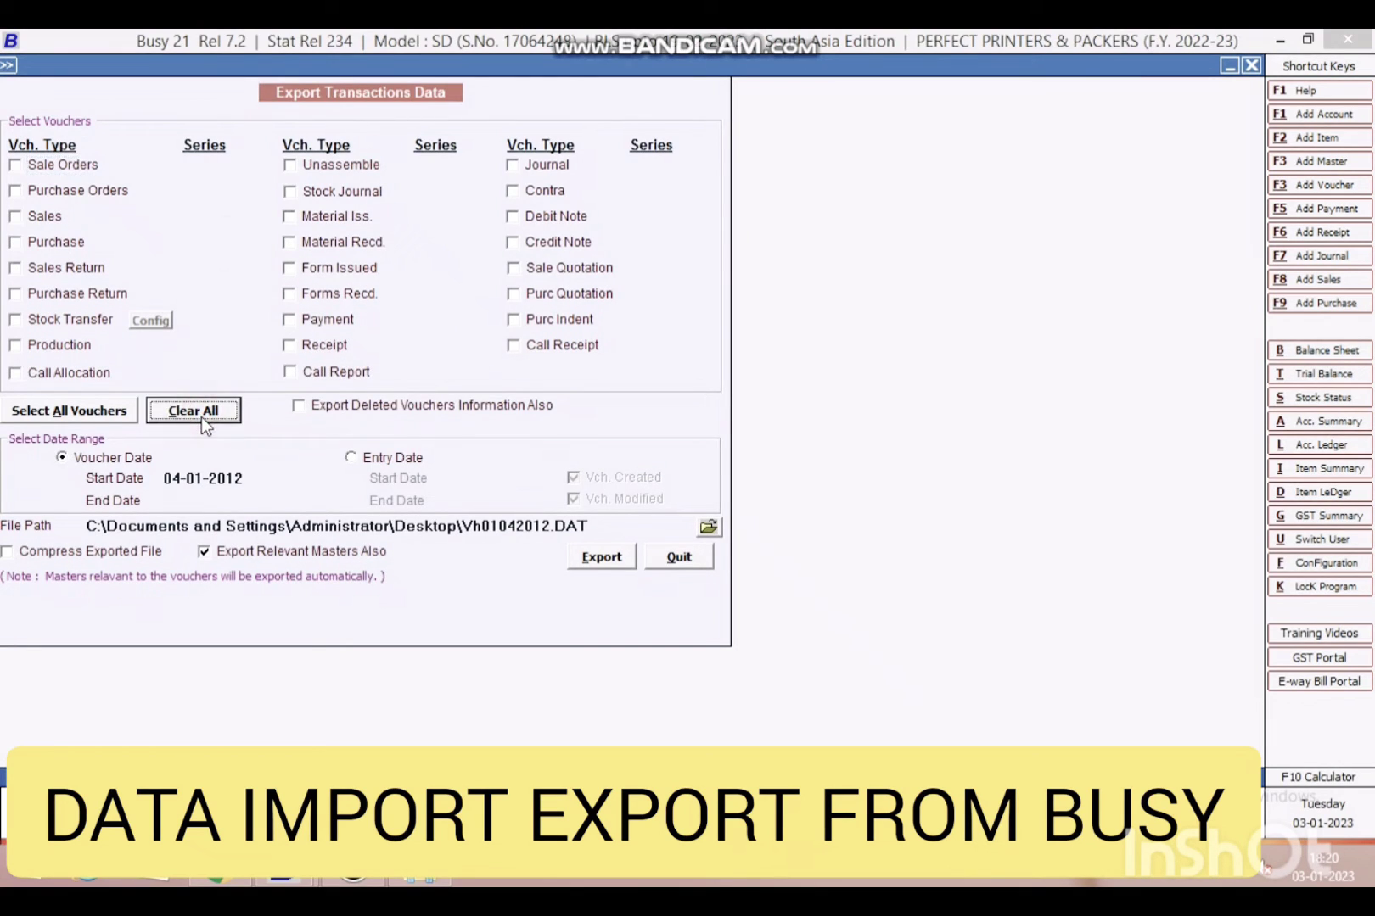
click(51, 216)
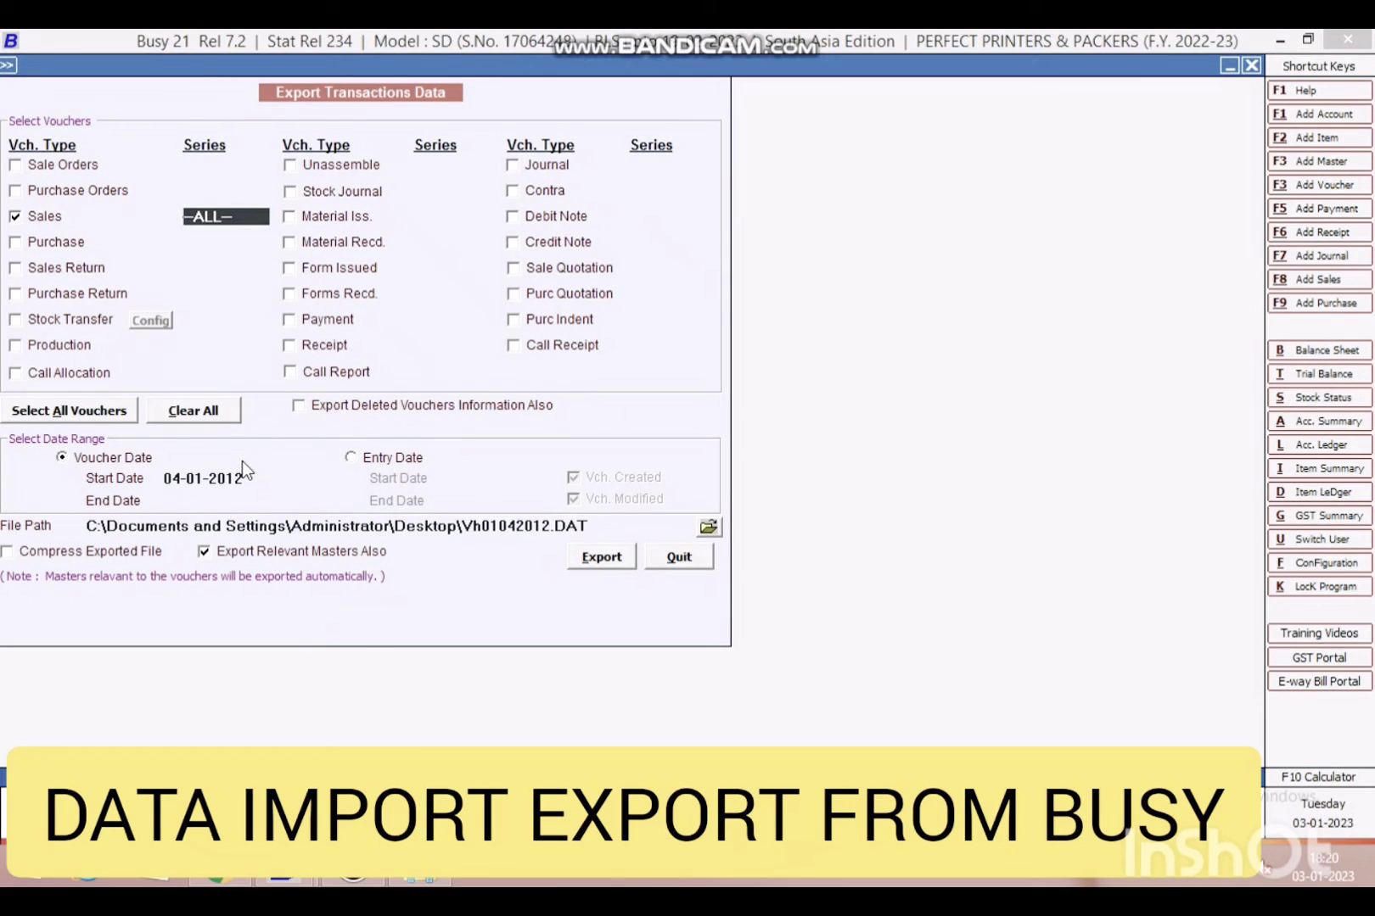
- Set the export date range to 01-12-2022 through 03-01-2023
drag(245, 474, 52, 460)
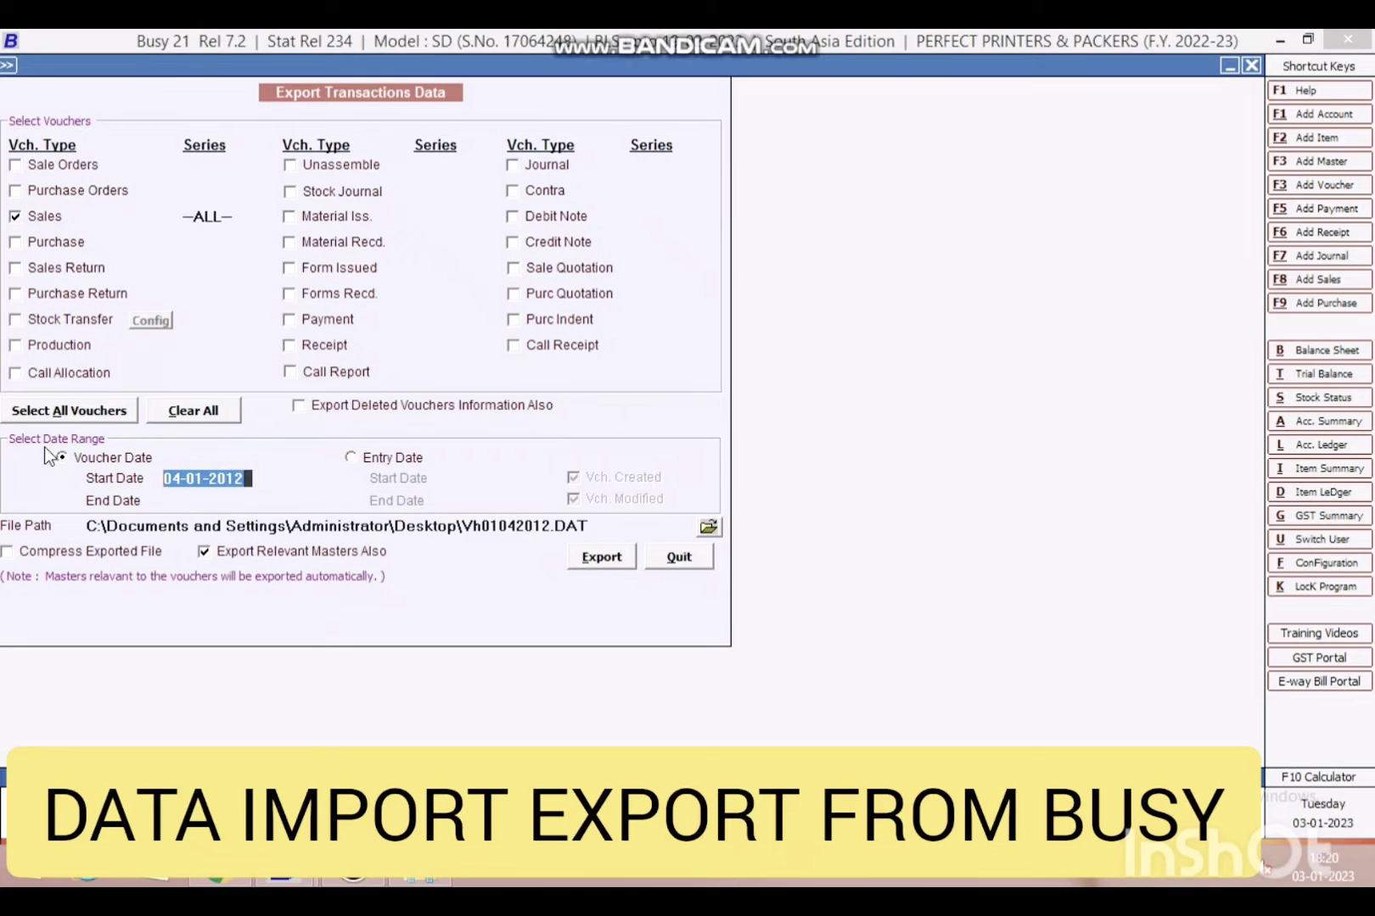
key(BackSpace)
text(01.)
text(122022)
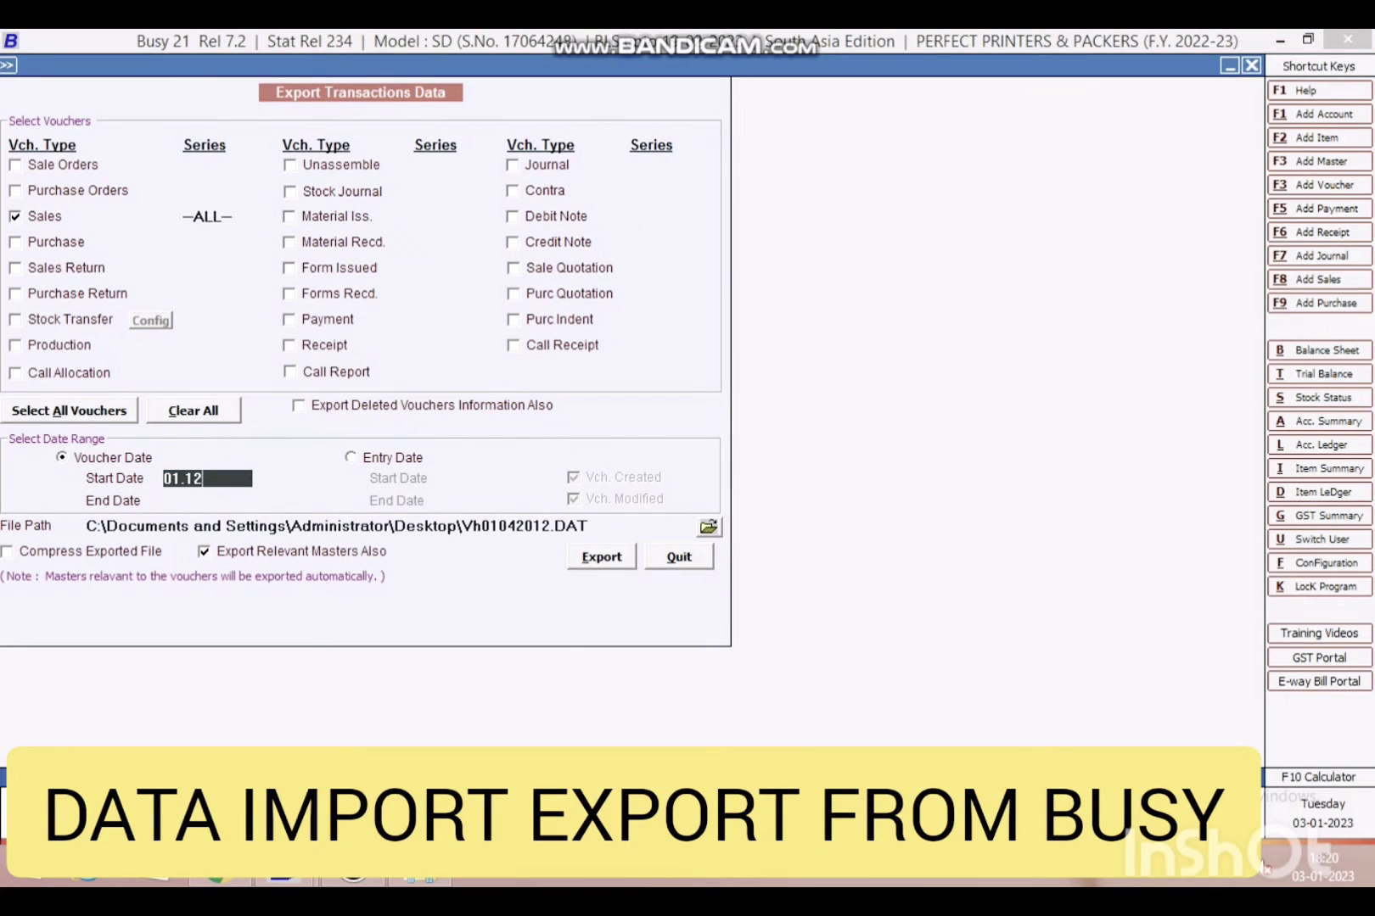
key(Return)
text(0)
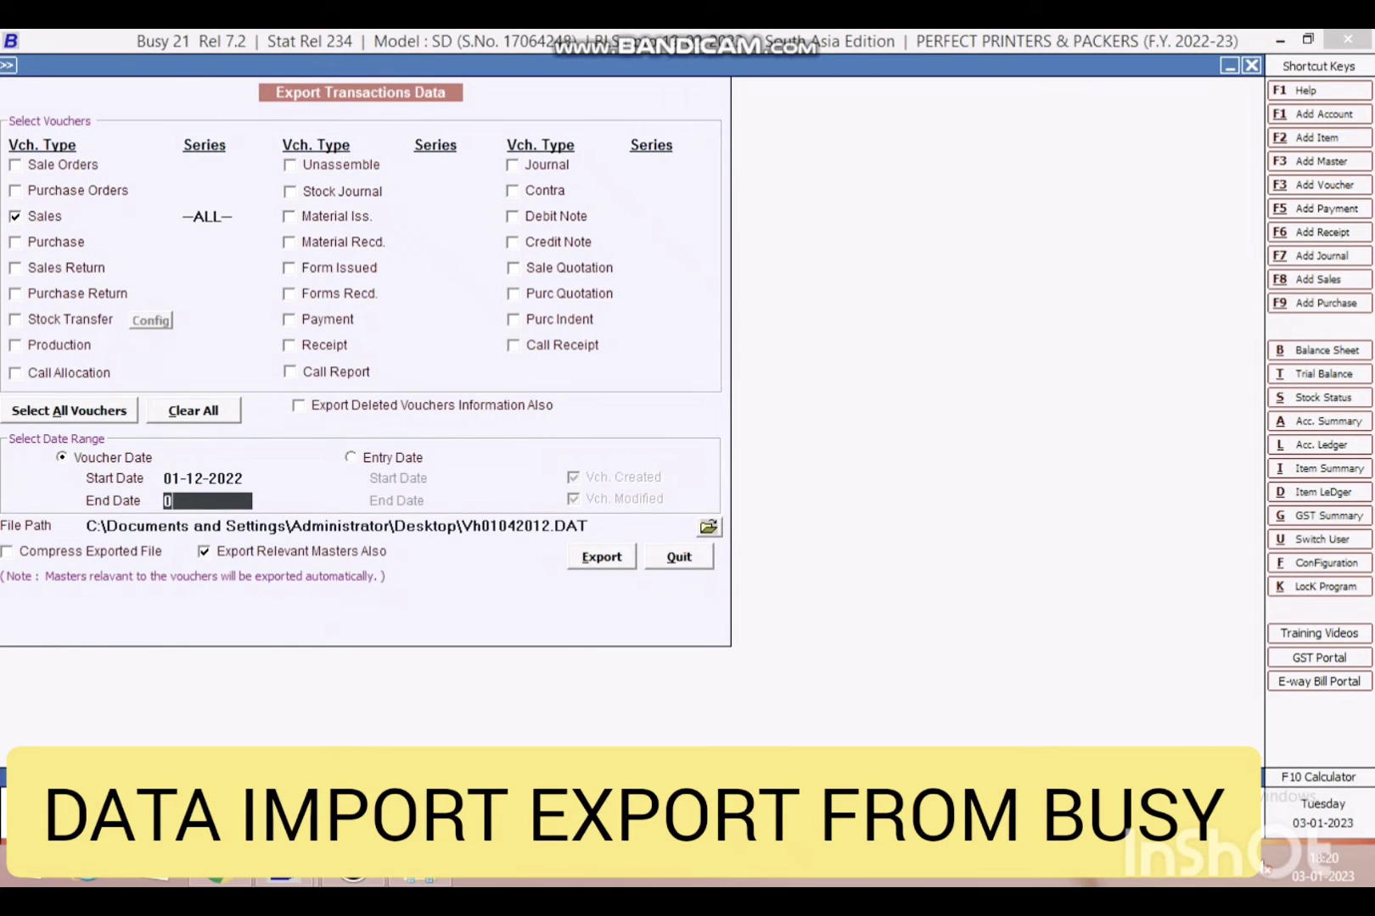
text(3.1.23)
key(Return)
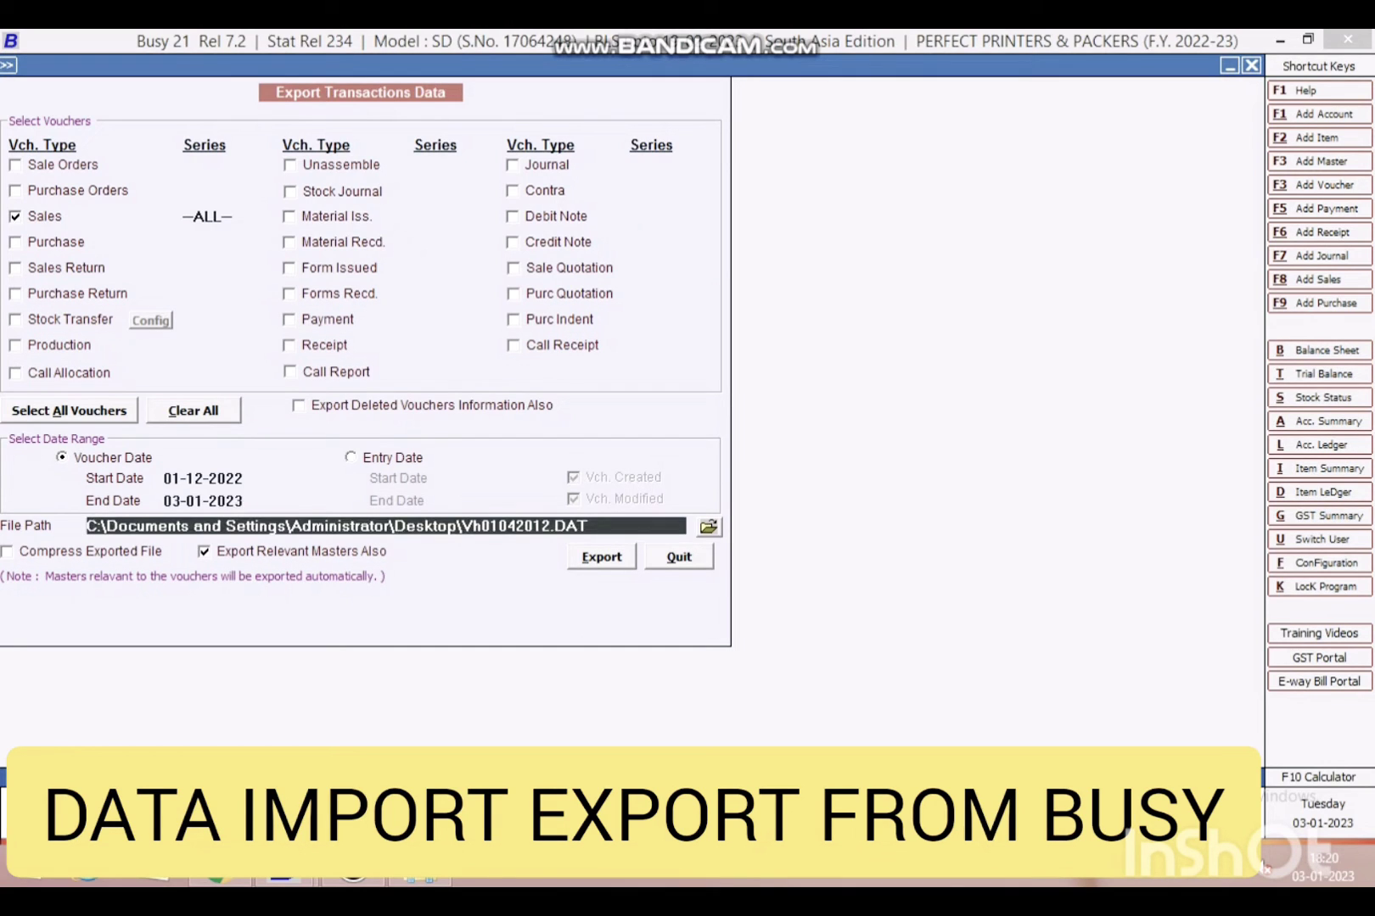
- Set the export file path to the Desktop, then decline exporting and close the form
click(709, 527)
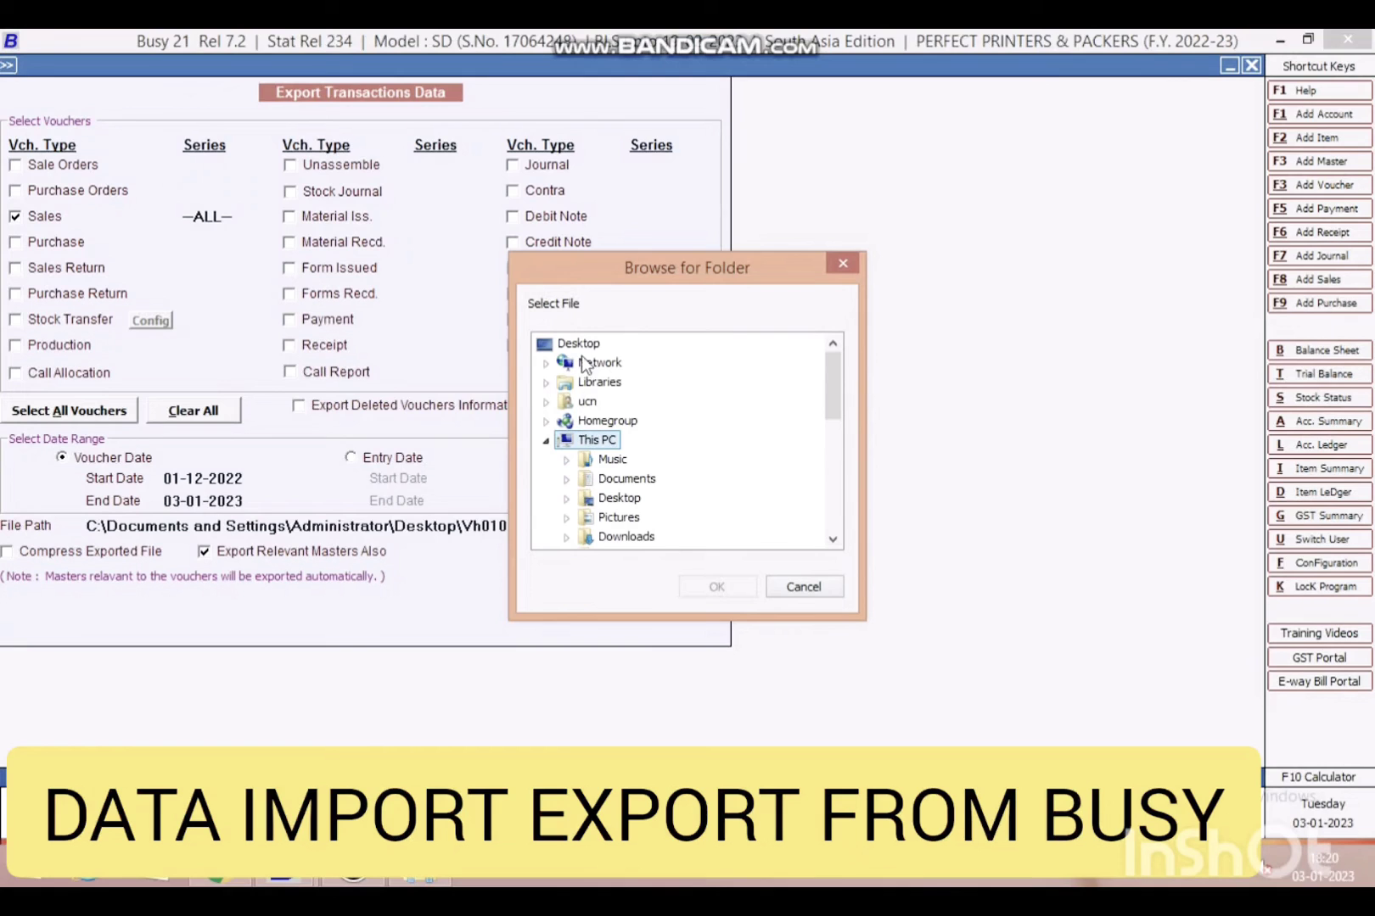
click(580, 344)
click(696, 585)
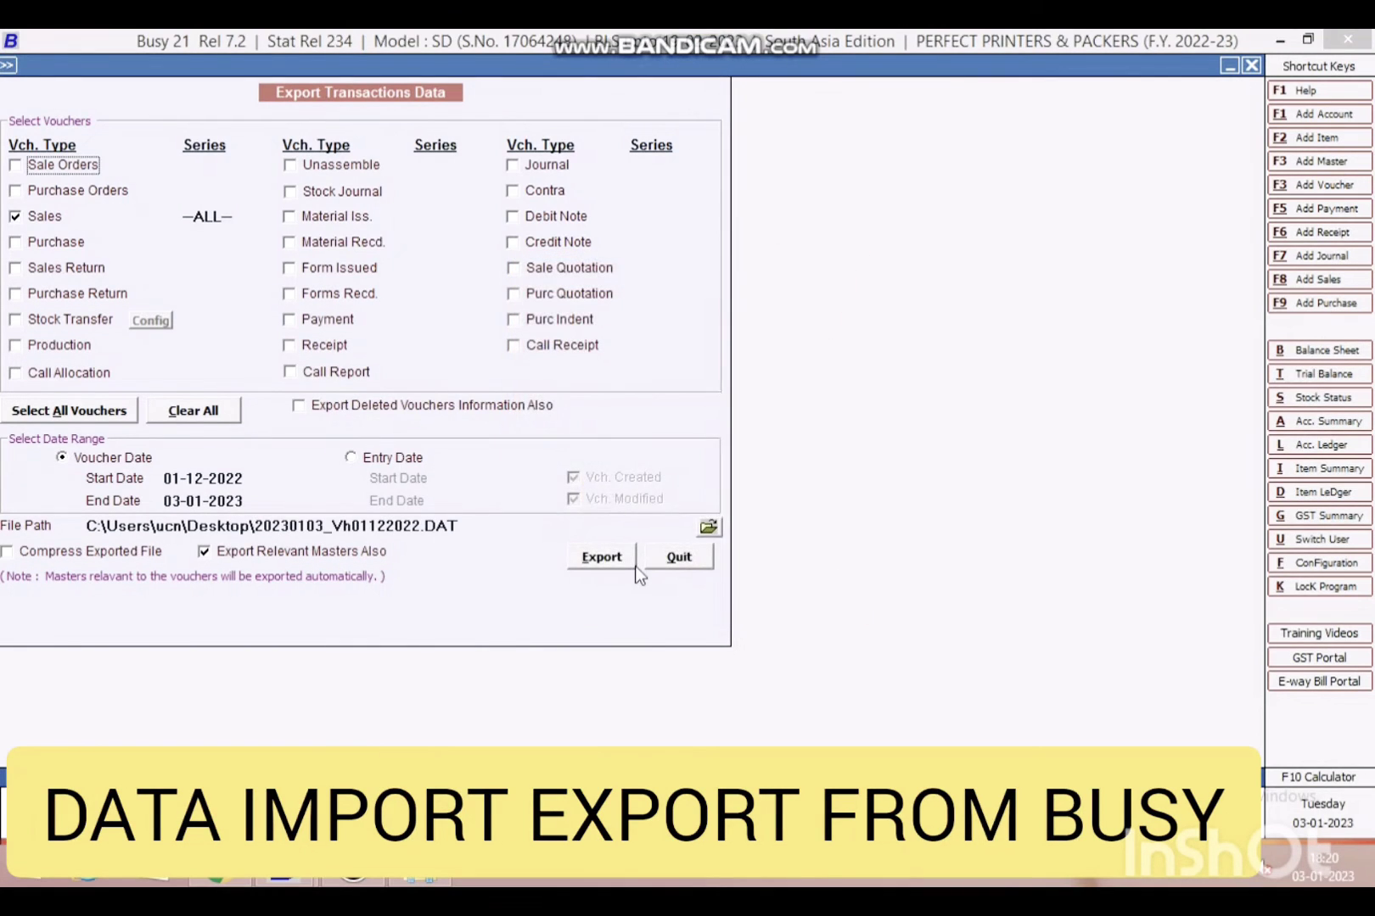
click(605, 557)
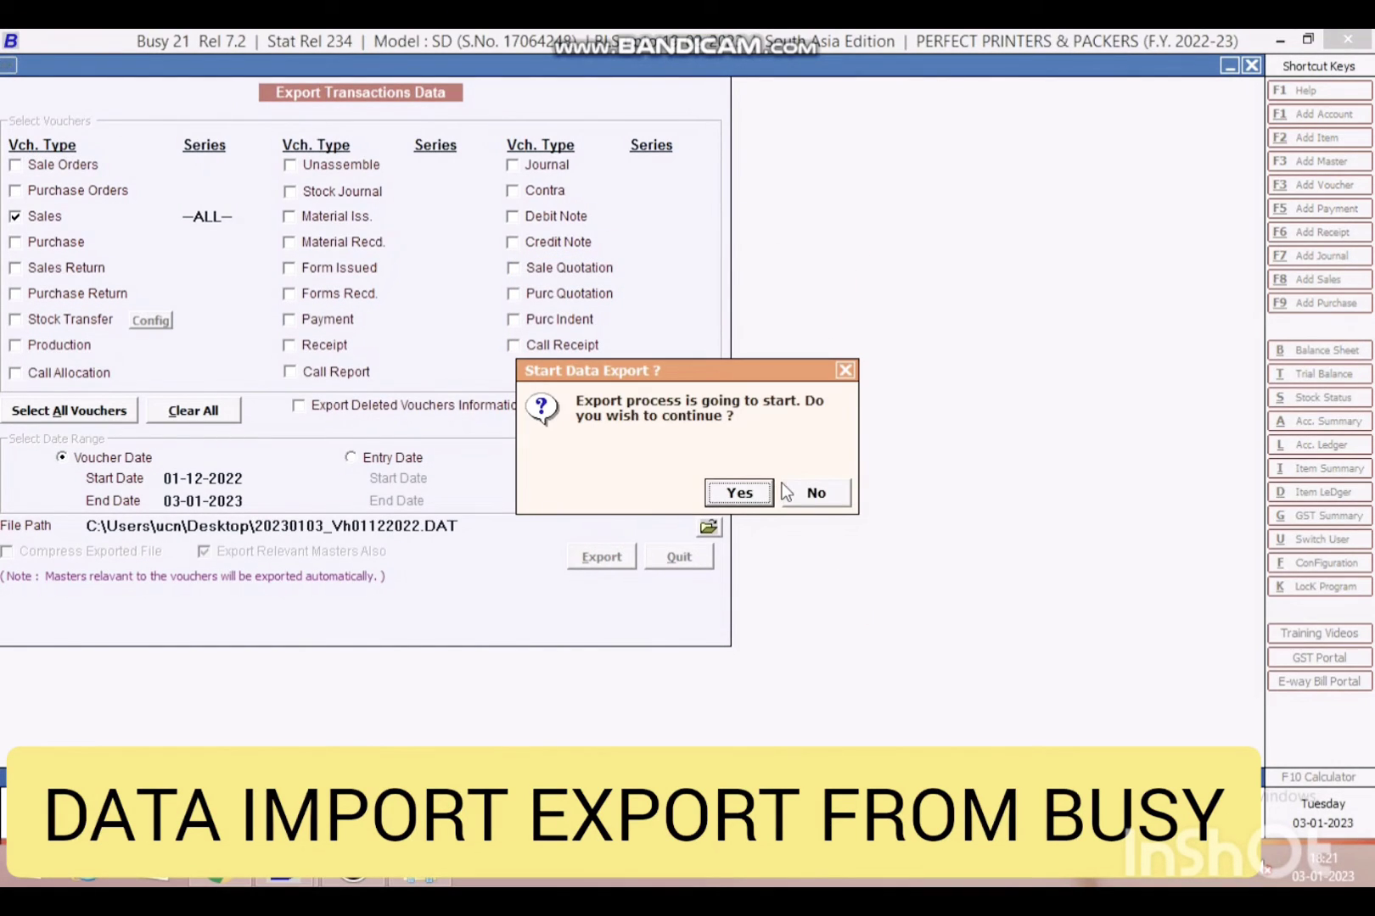
click(838, 496)
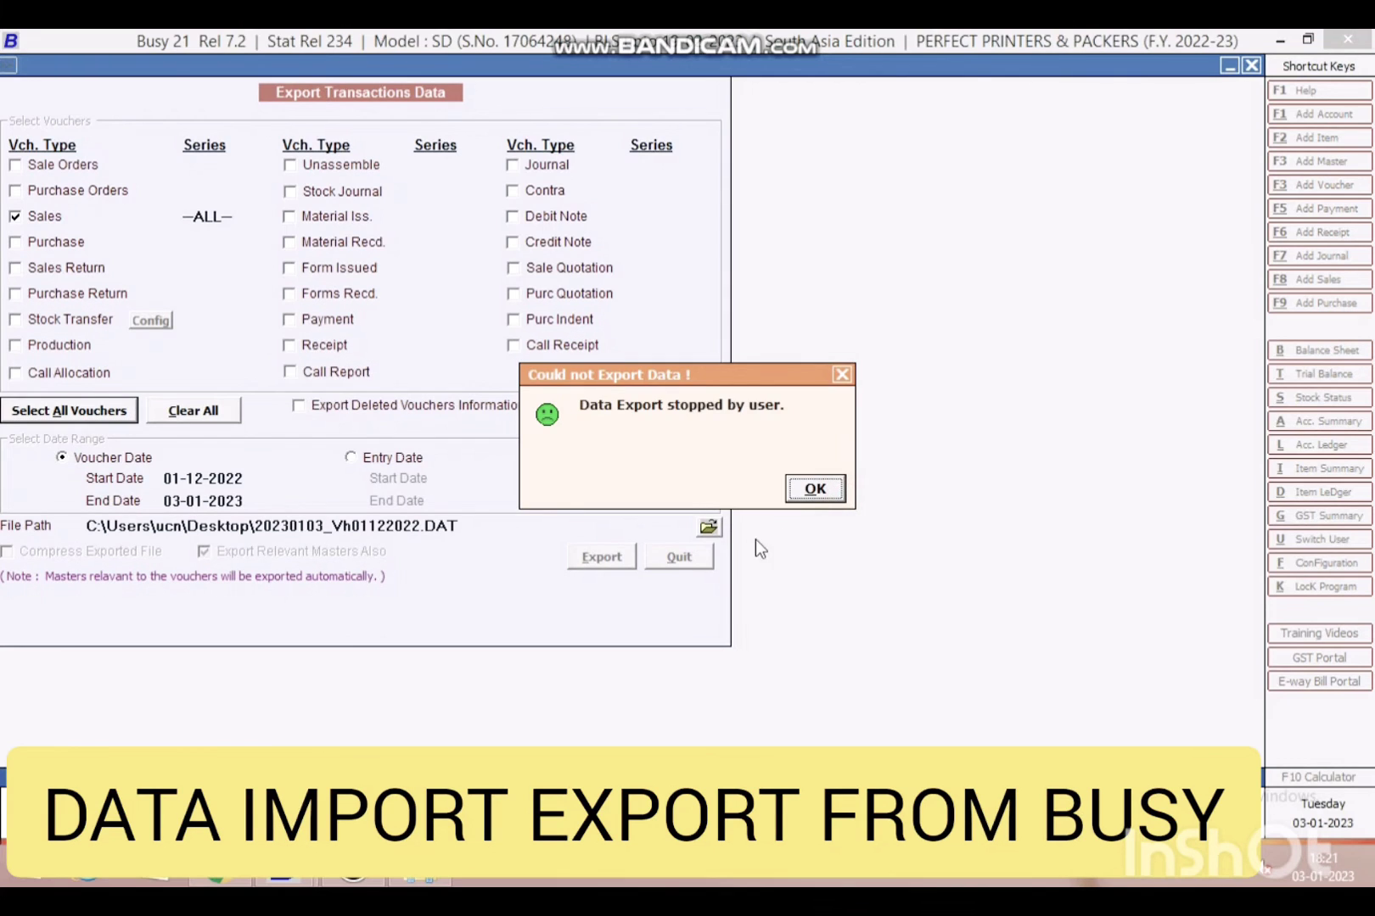
click(820, 489)
click(700, 557)
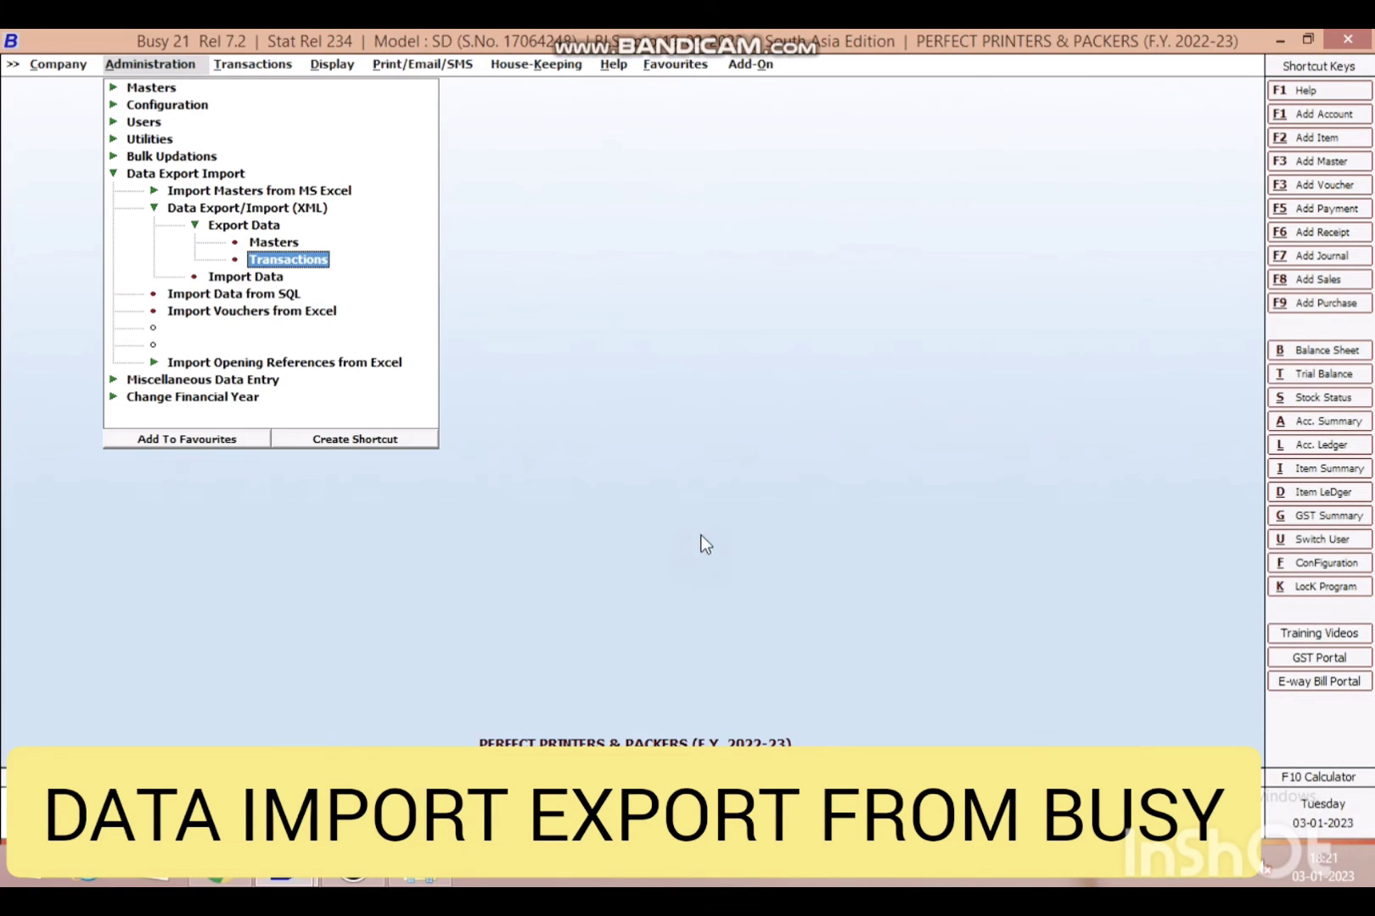
- Set Inventory quantity decimal places to 3 in Features / Options and save
click(176, 109)
click(182, 117)
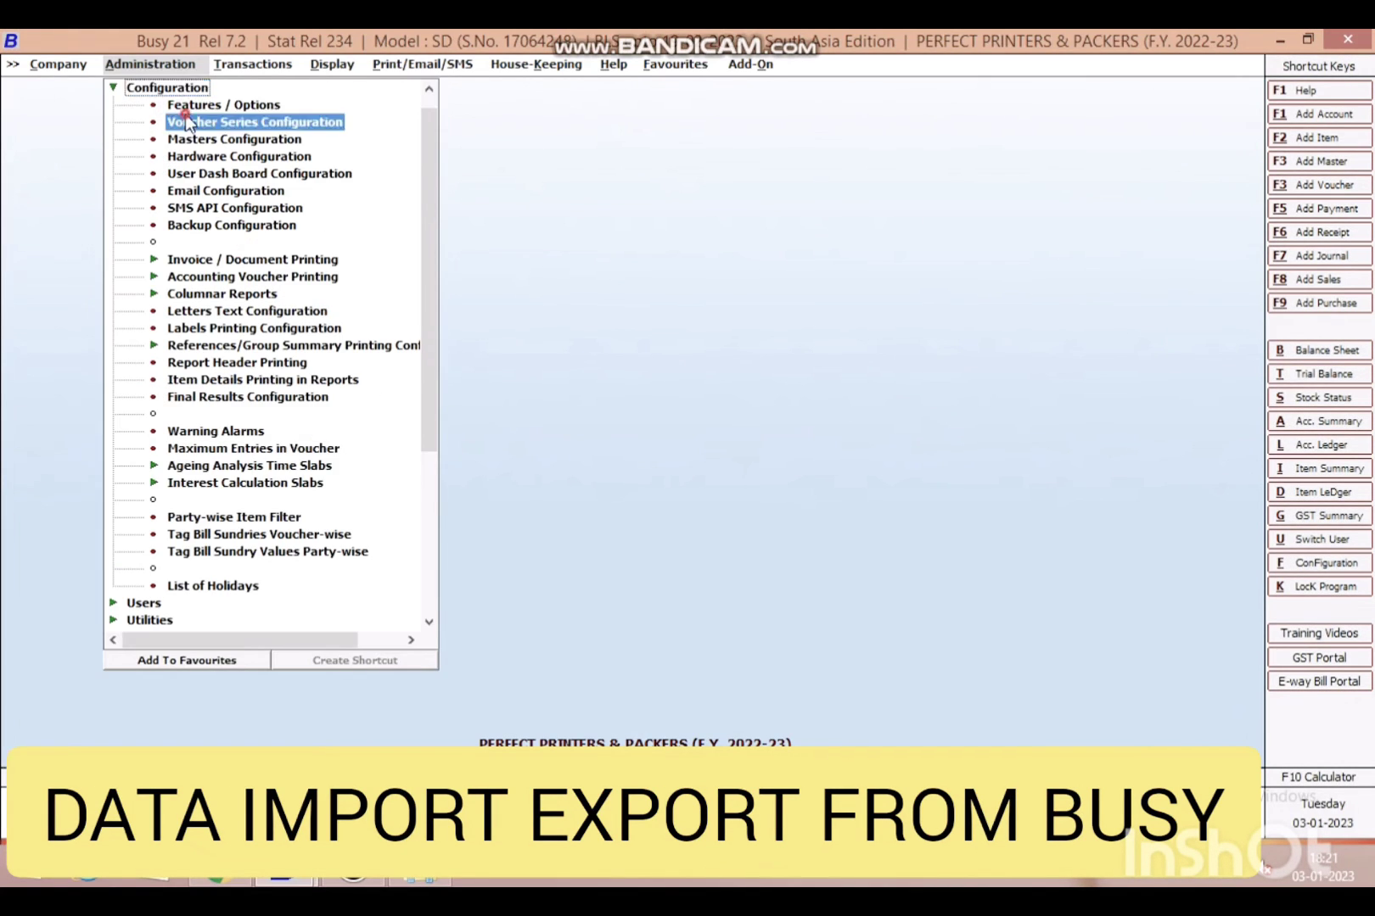
key(Escape)
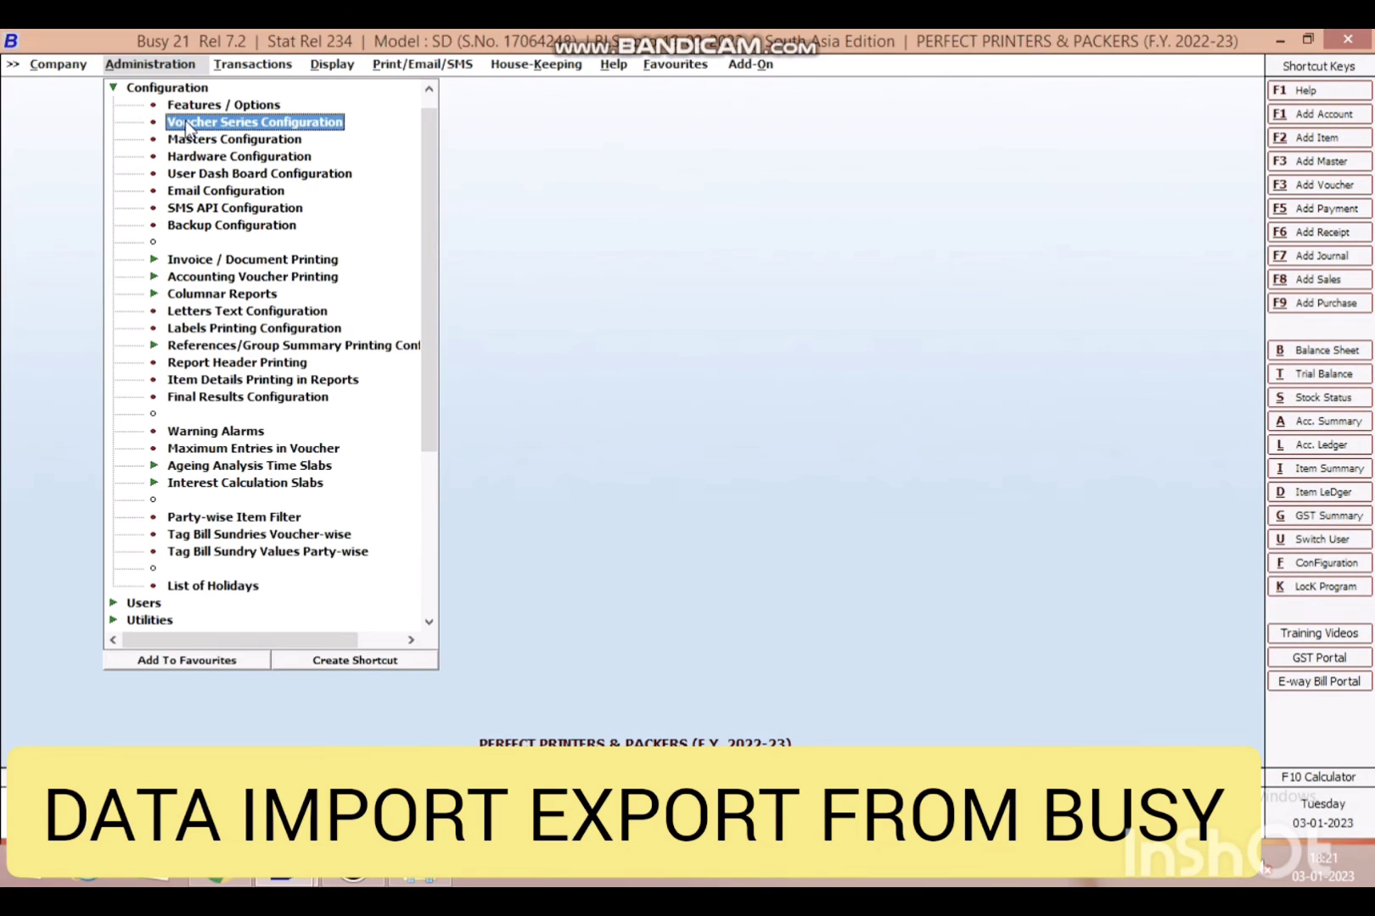
click(197, 107)
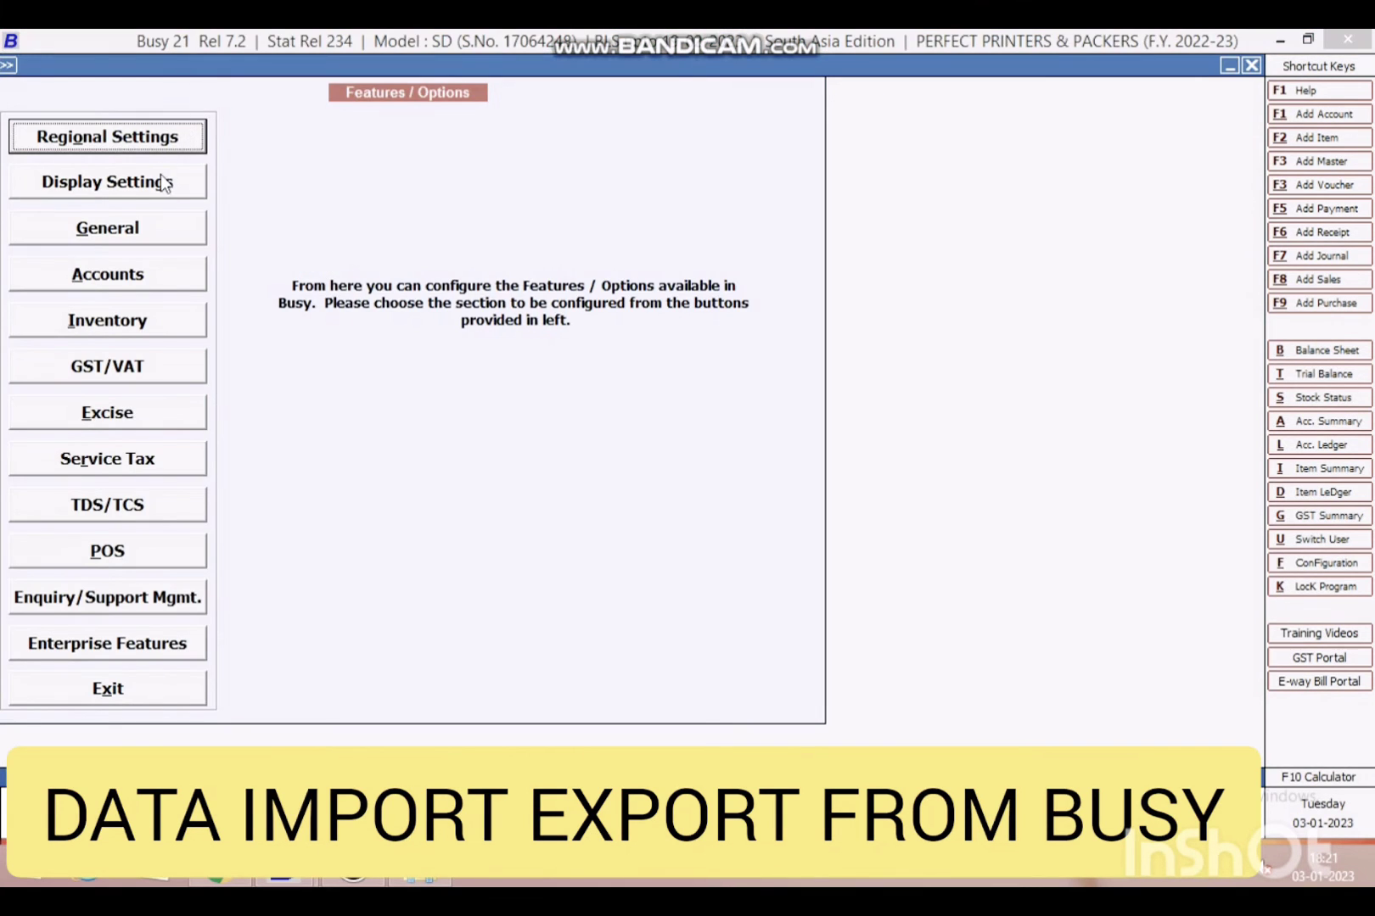
click(151, 316)
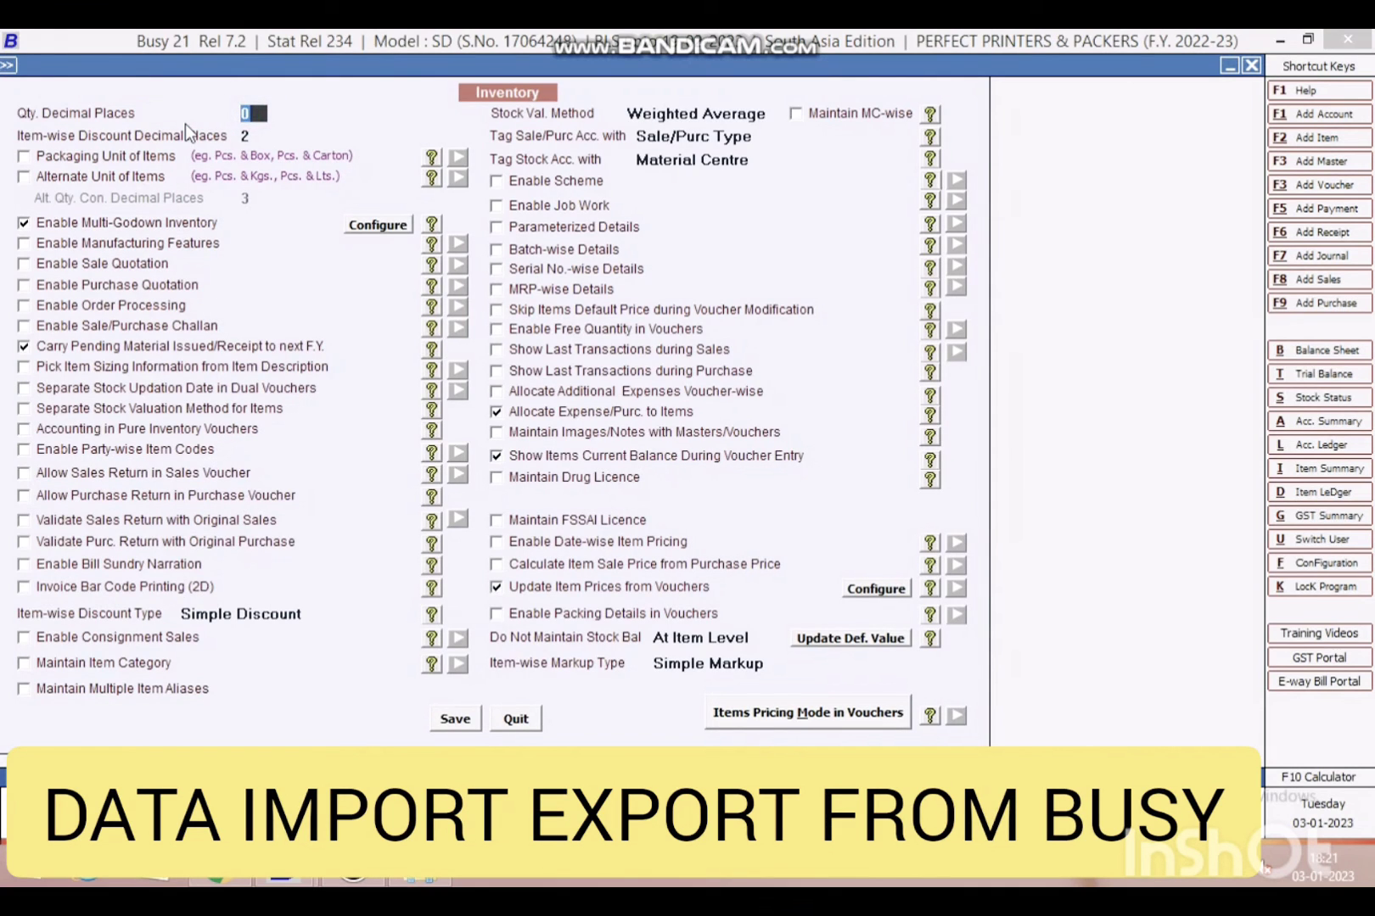
key(Return)
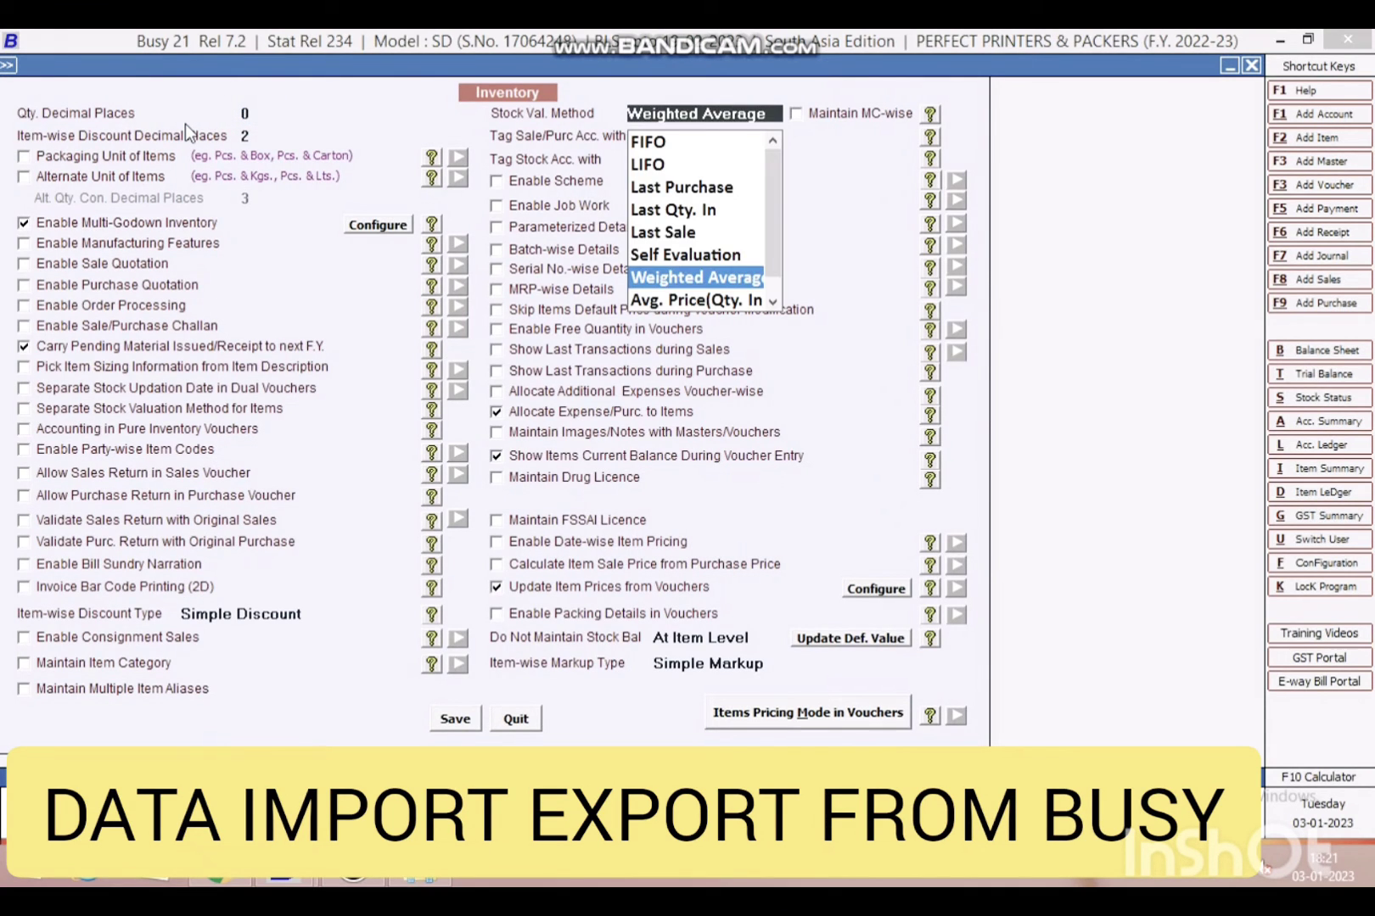
key(Escape)
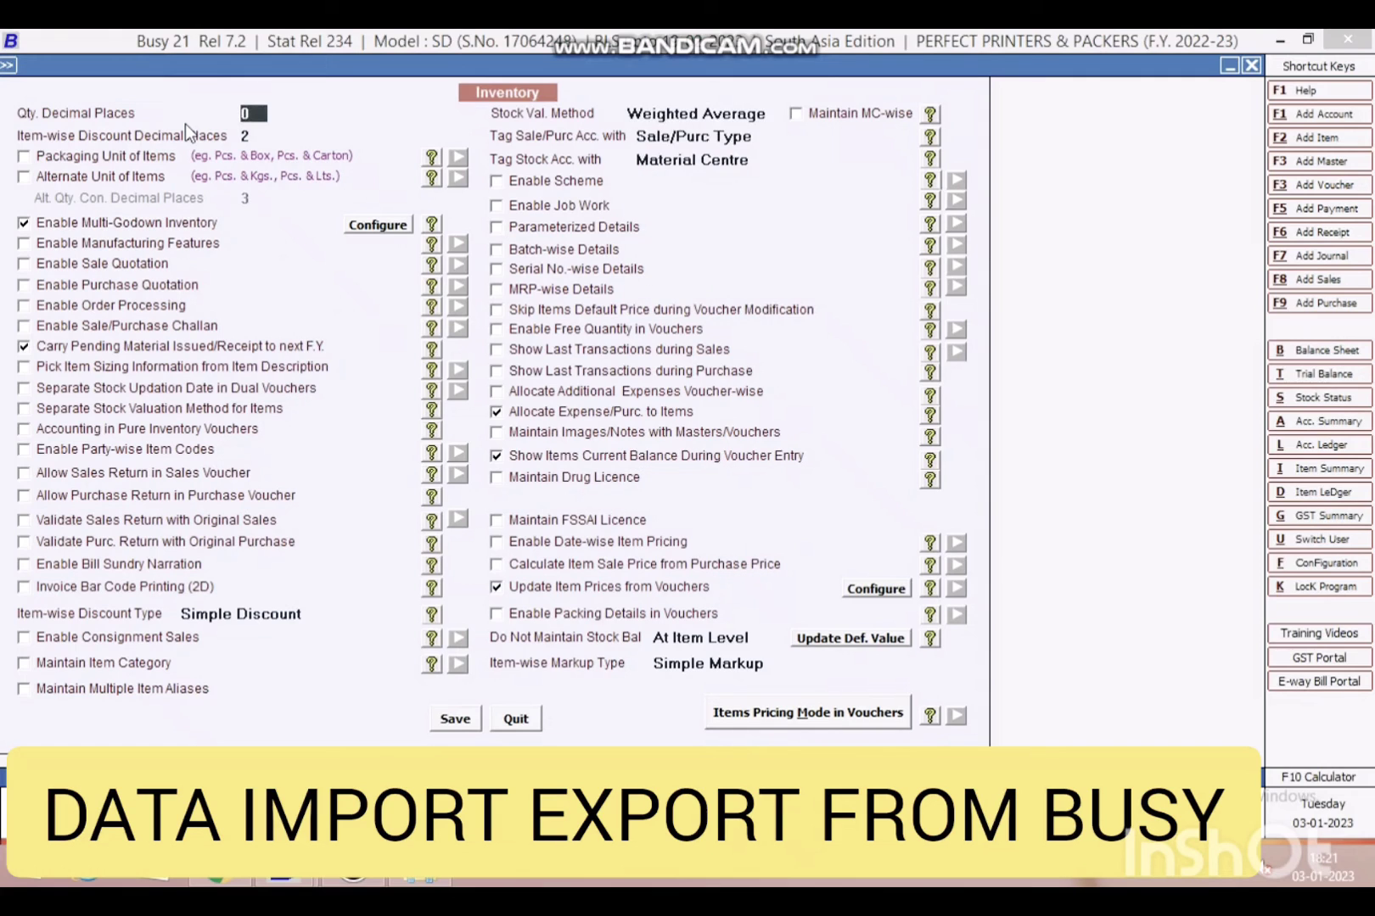
text(3)
key(Return)
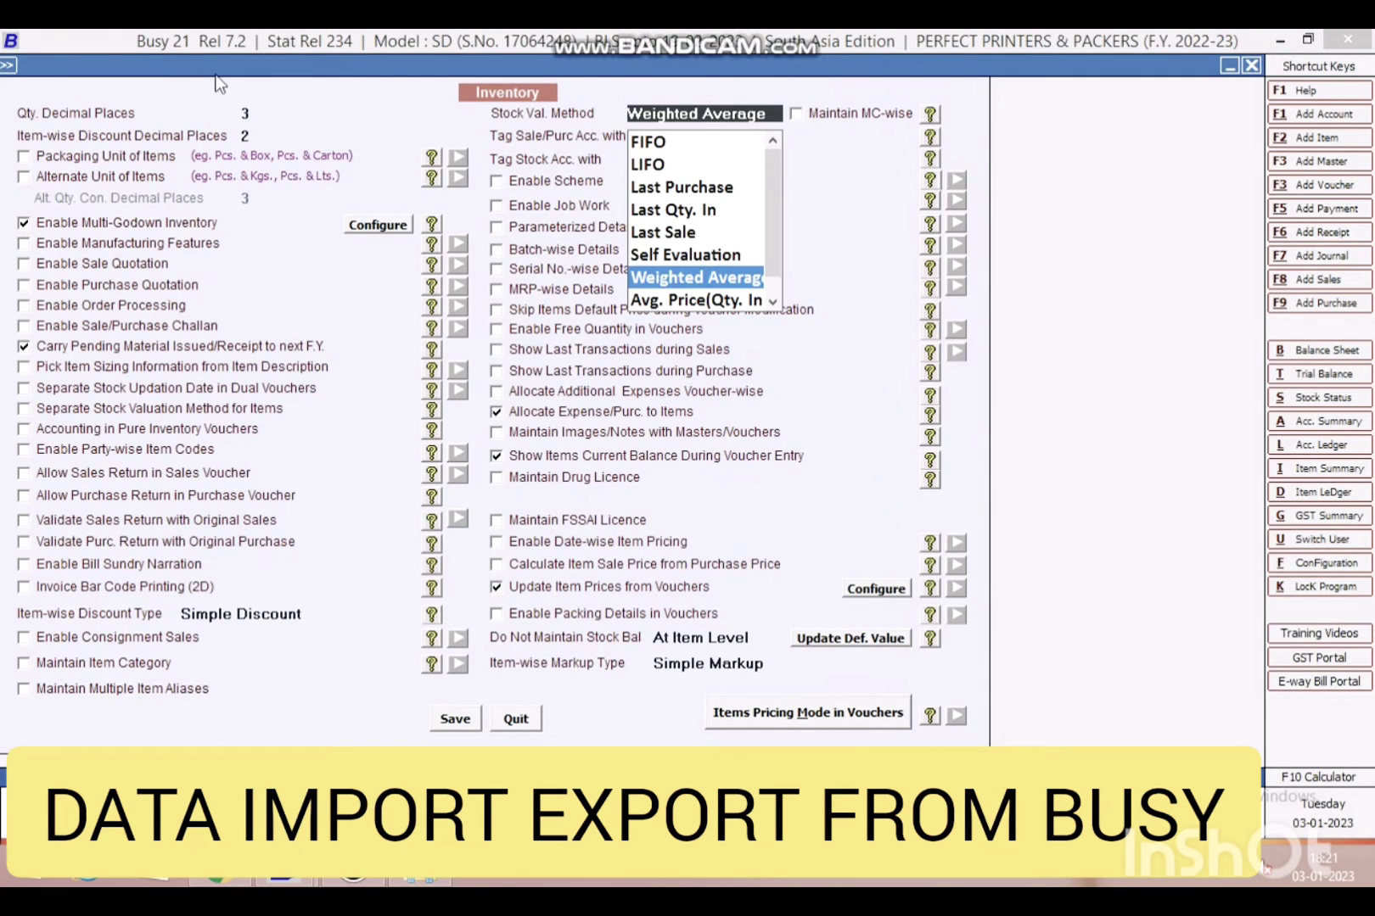
key(F2)
key(Return)
- Enable TDS Reporting under the TDS/TCS features, save, and exit
key(Escape)
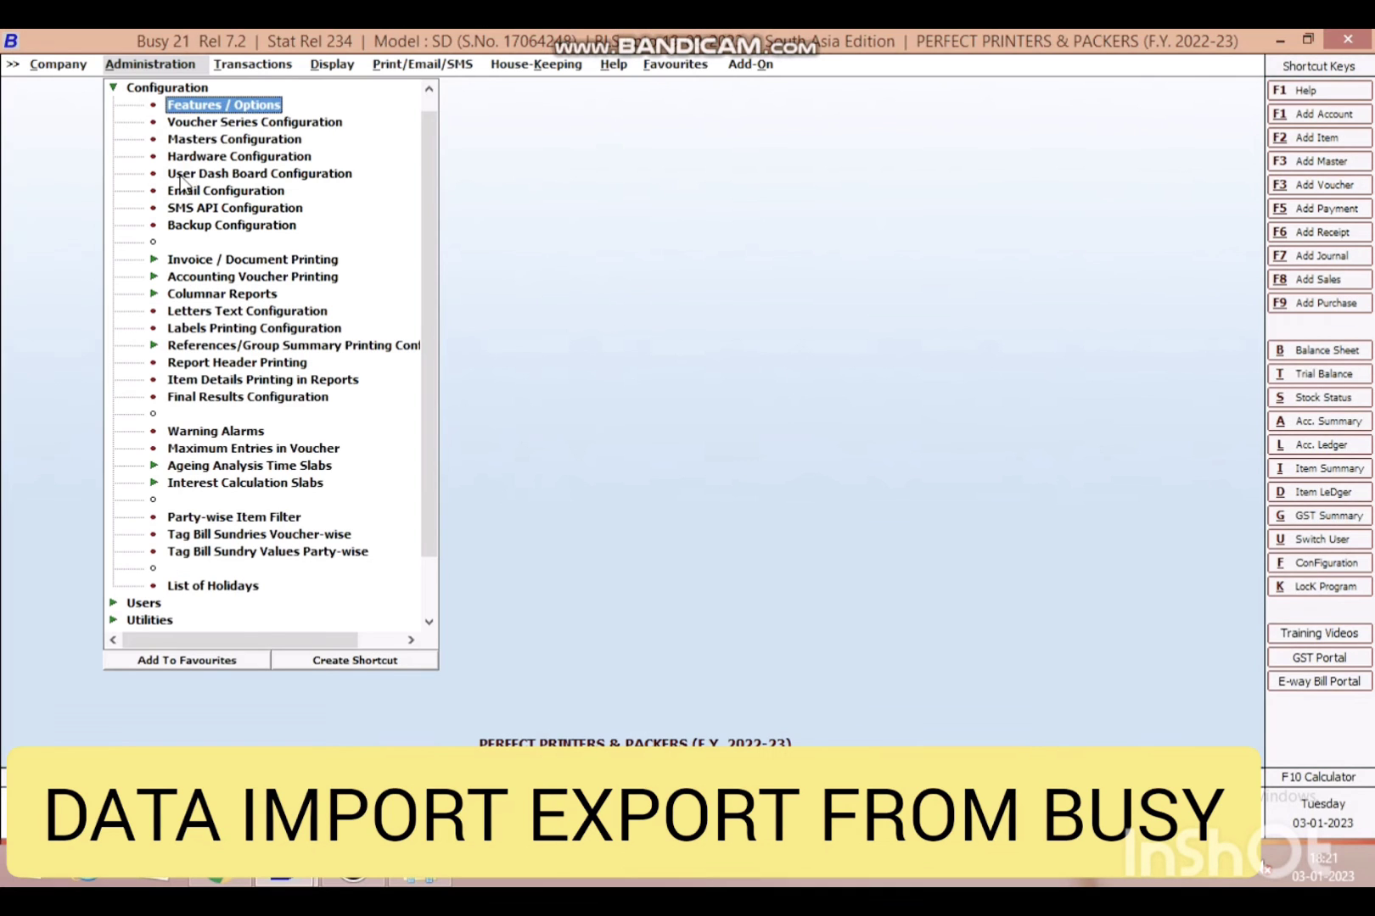
click(248, 112)
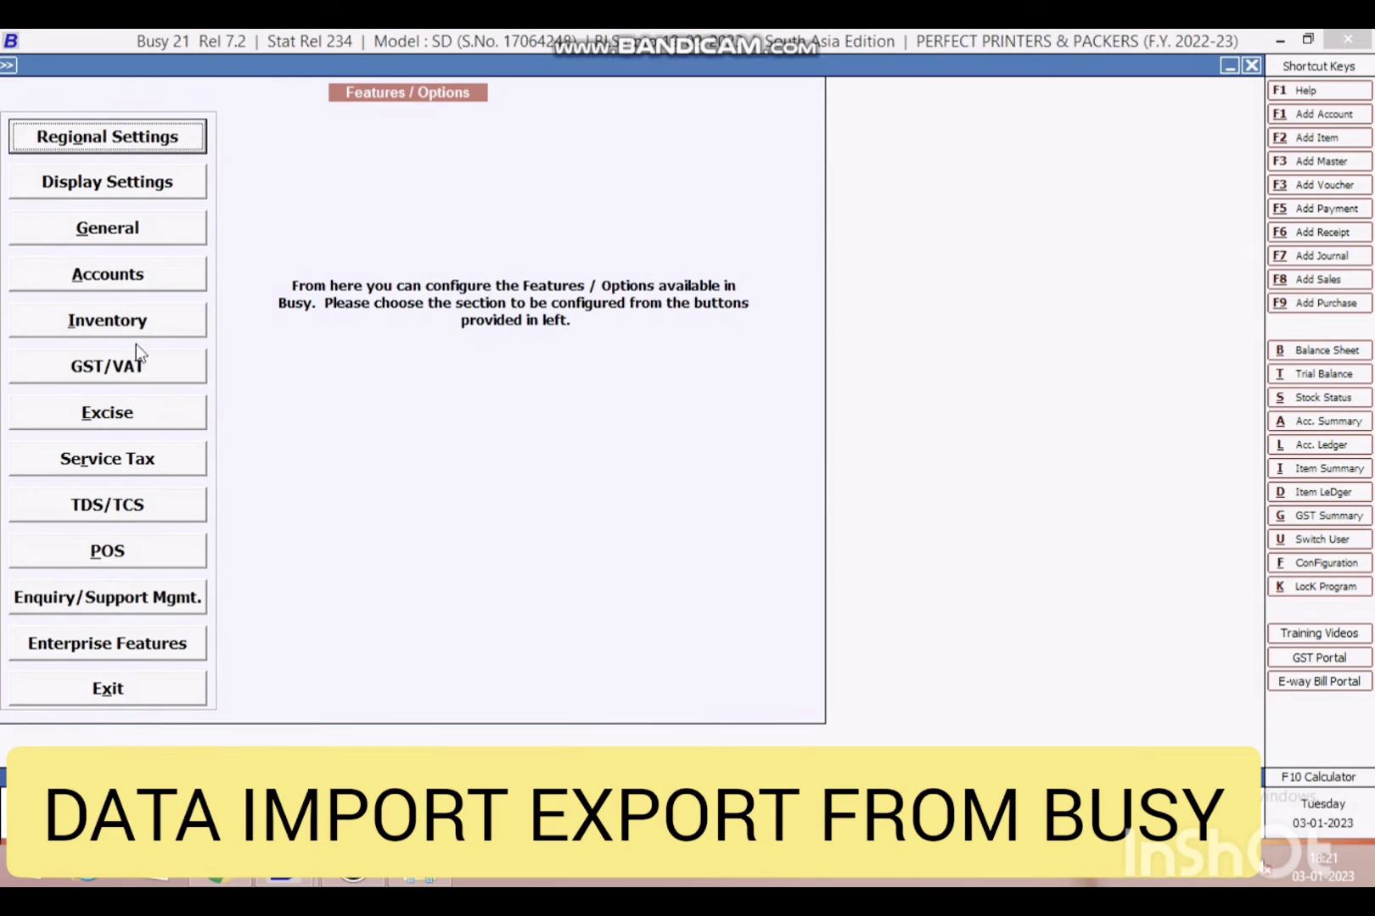
click(157, 492)
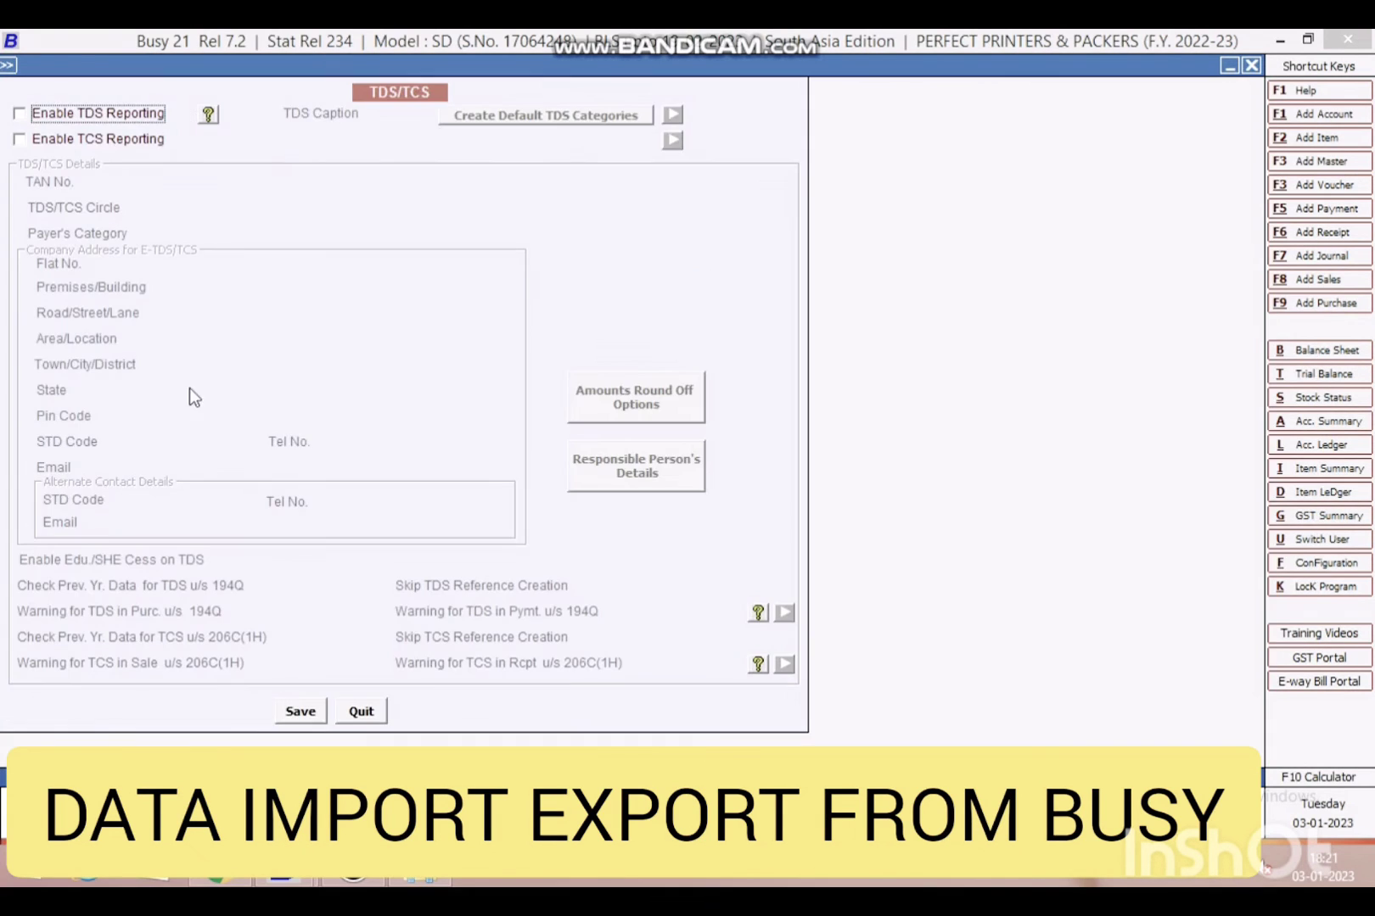
click(96, 113)
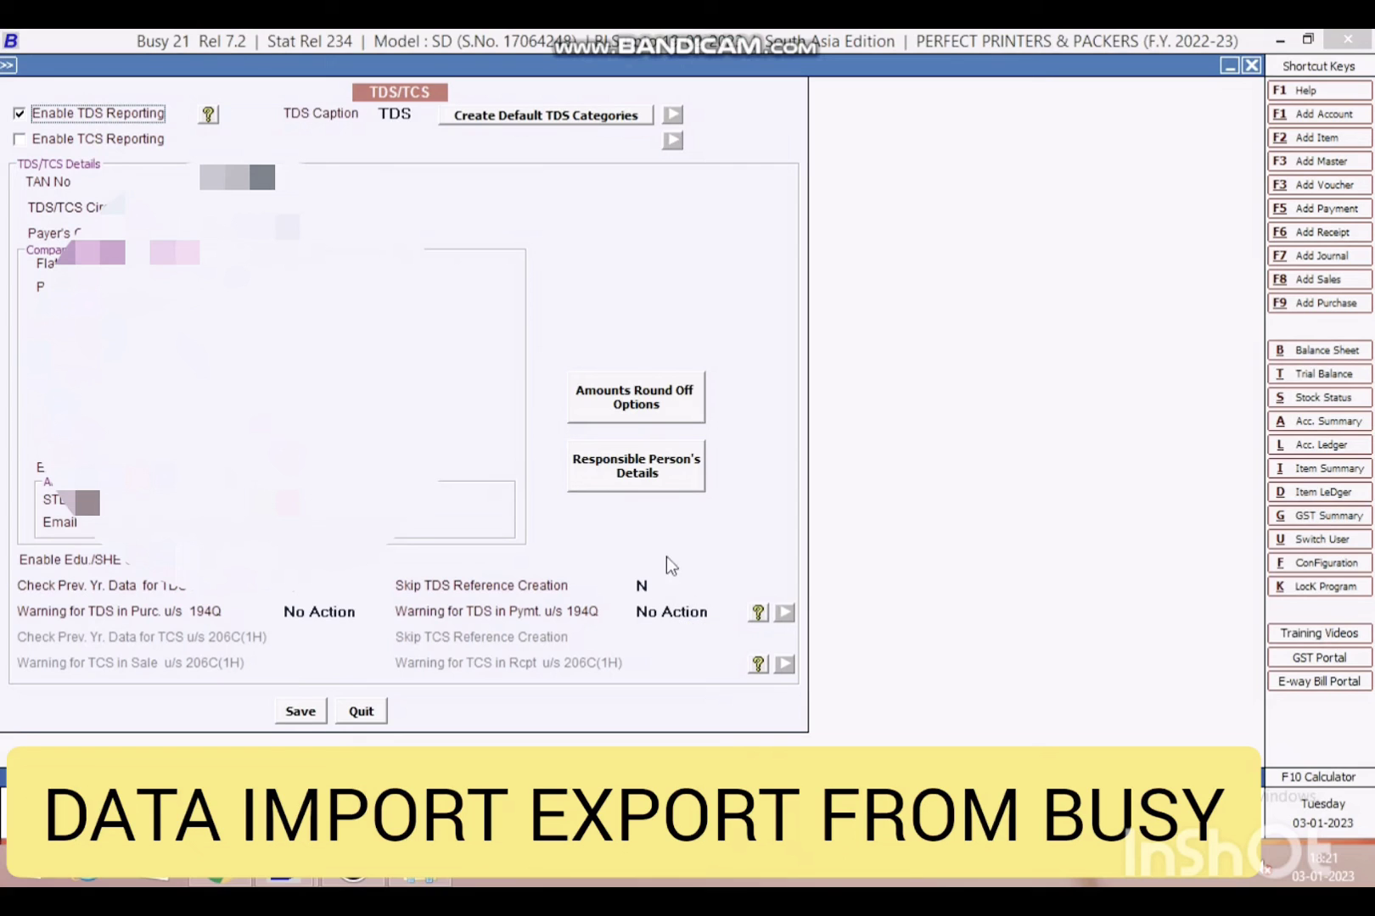
click(288, 713)
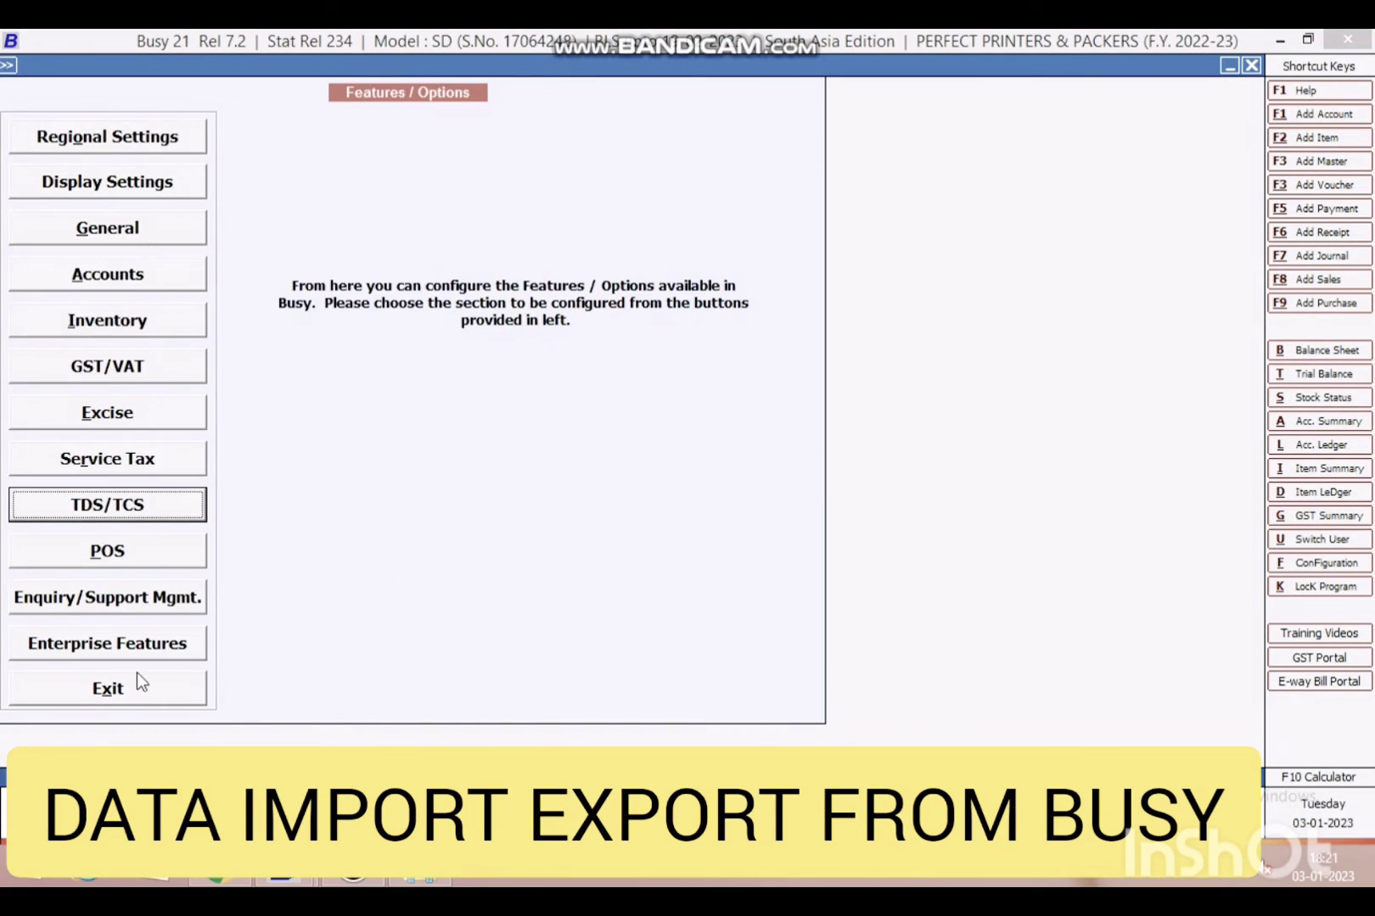
click(144, 690)
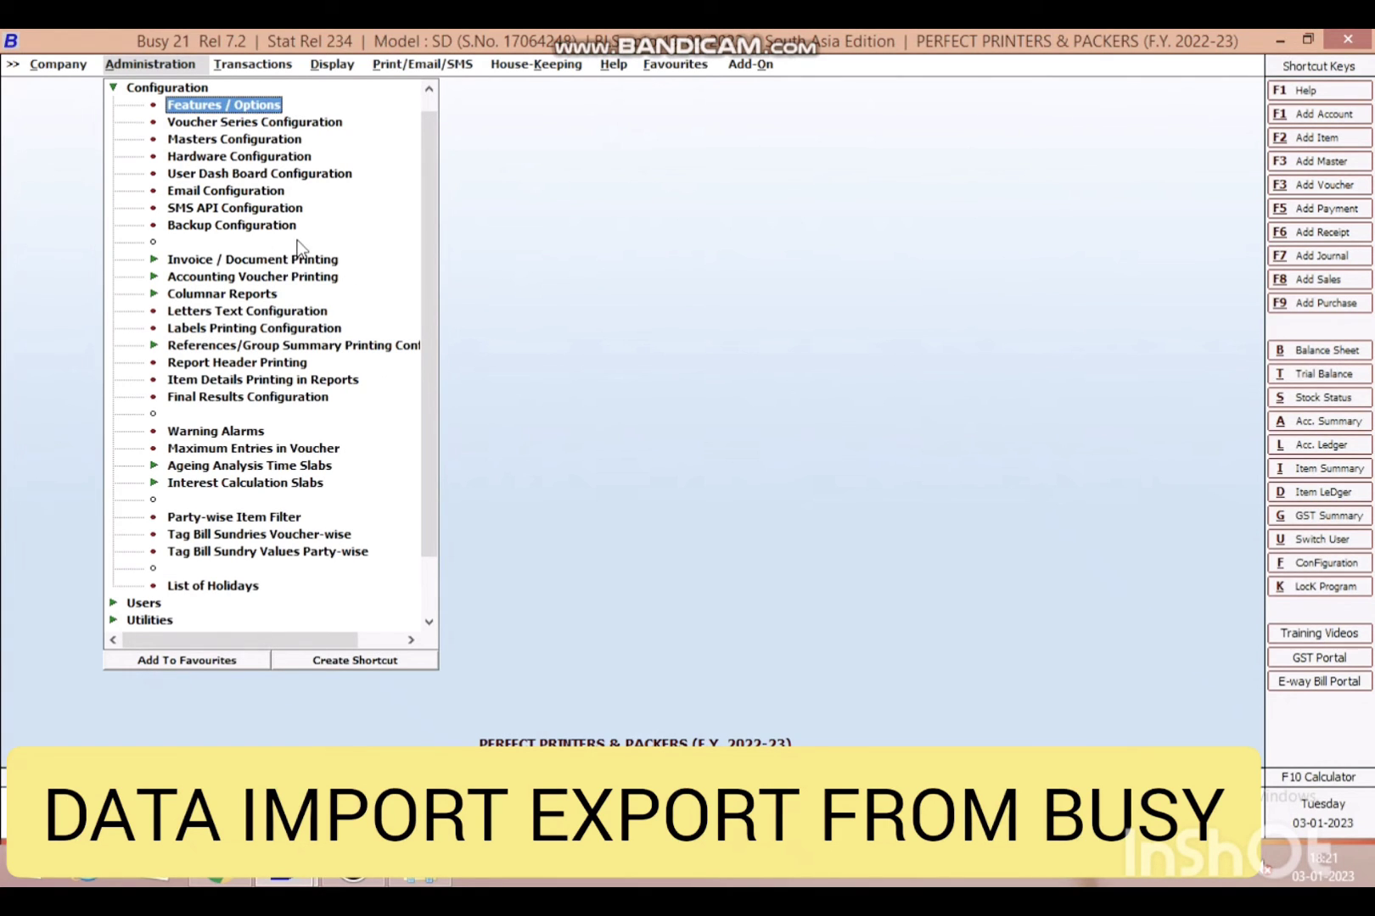
- Reopen the Export Transactions form with only Sales vouchers selected
key(Escape)
click(208, 158)
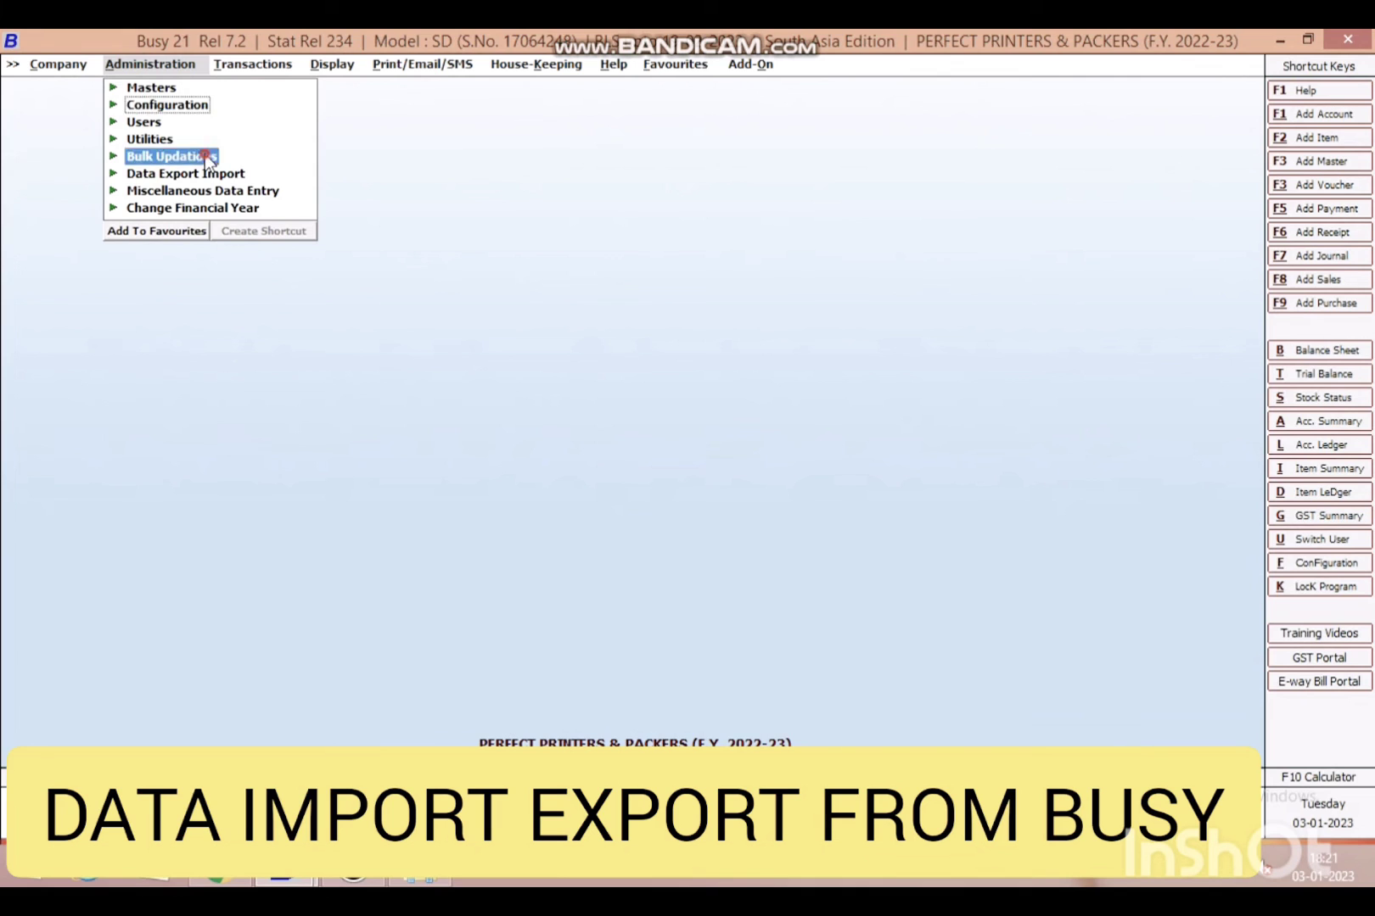
key(Escape)
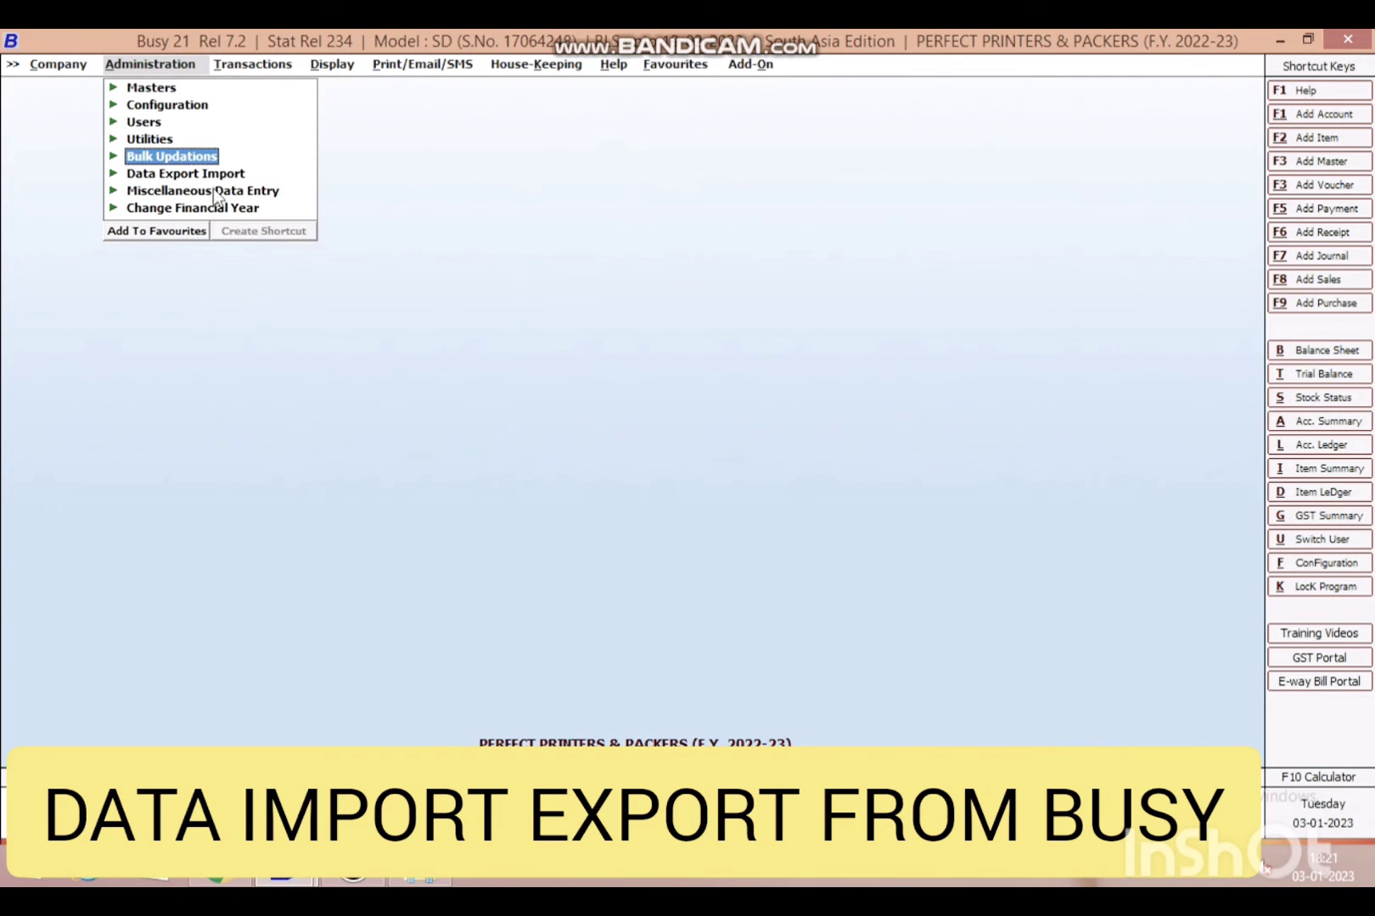
click(205, 174)
click(226, 210)
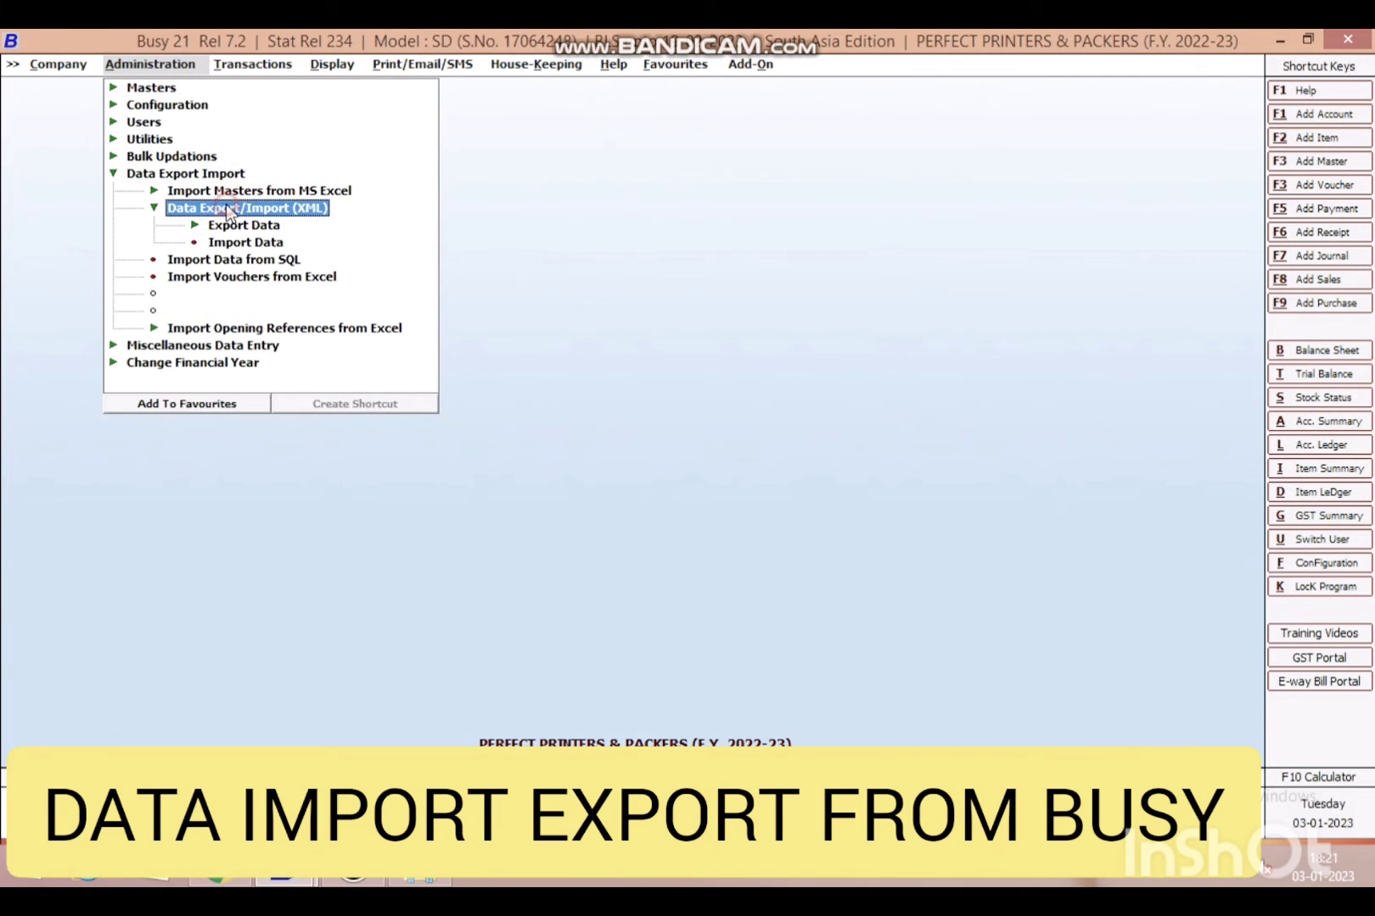
click(237, 229)
double_click(286, 261)
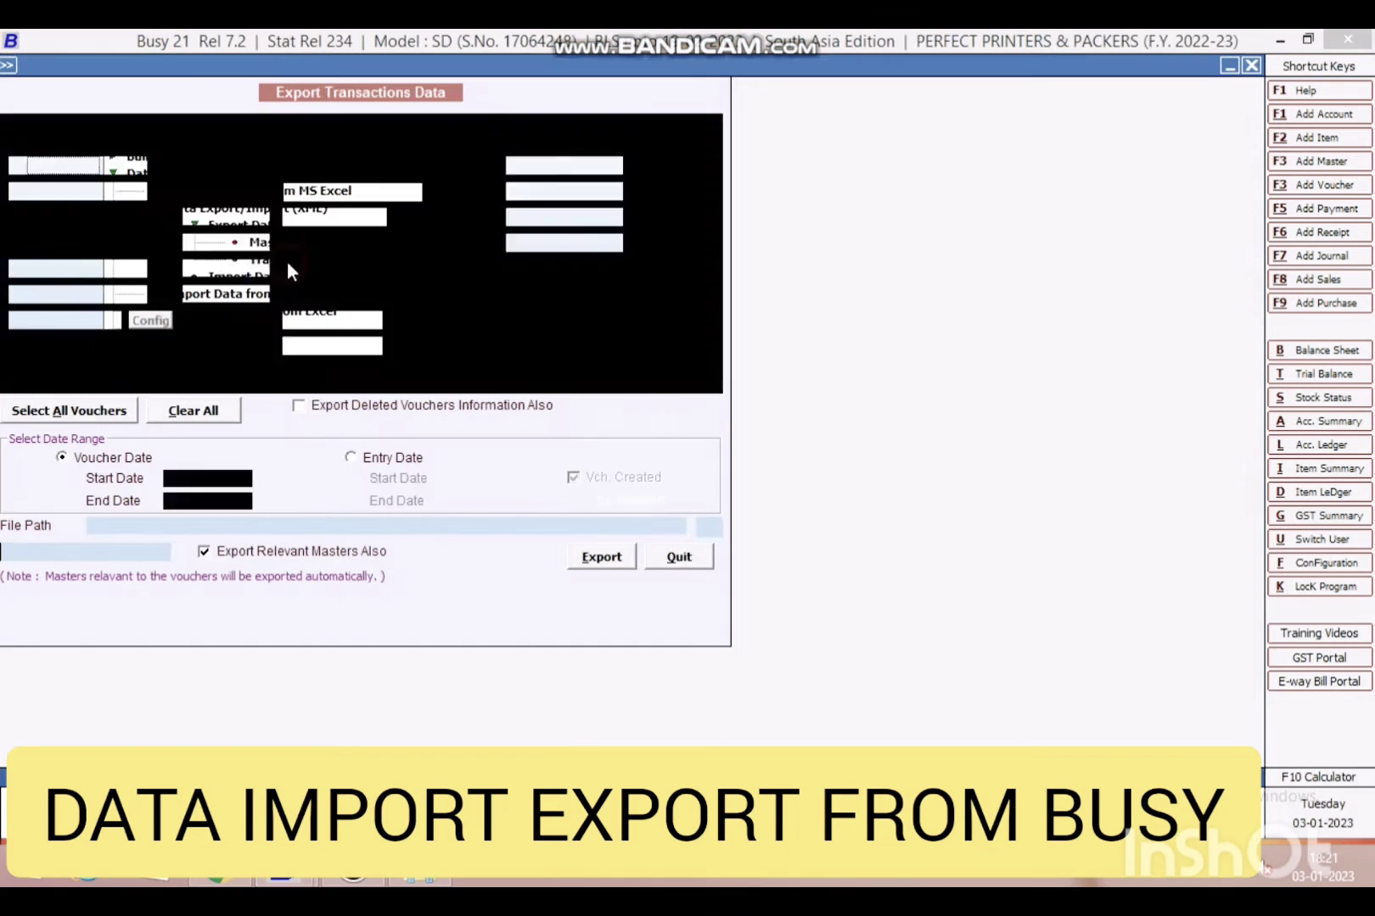
click(195, 409)
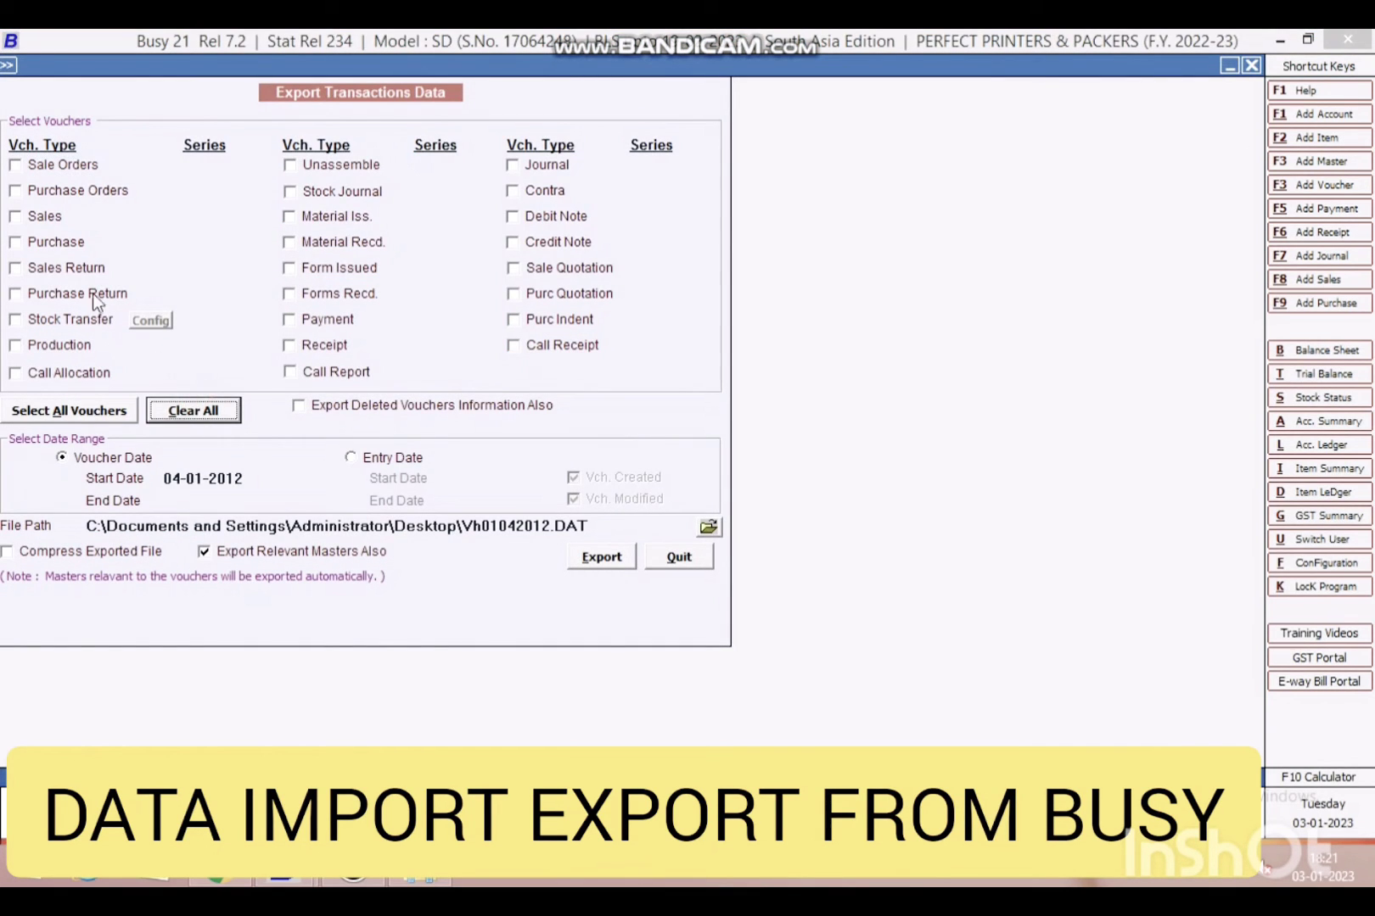
click(47, 217)
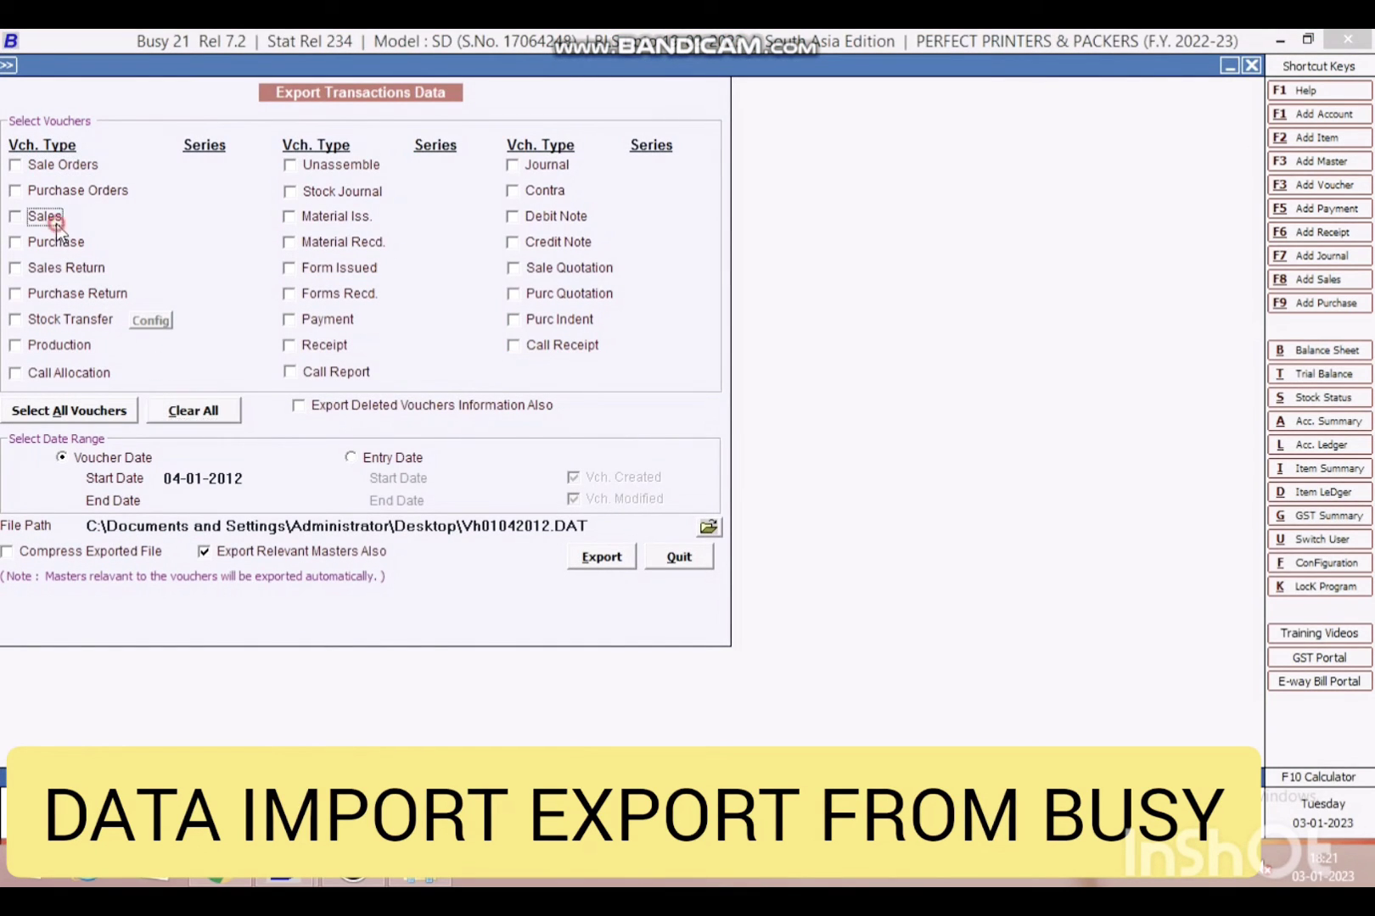
- Enter the date range 01-12-2022 to 03-01-2023, correcting the end date from 31.12
click(241, 475)
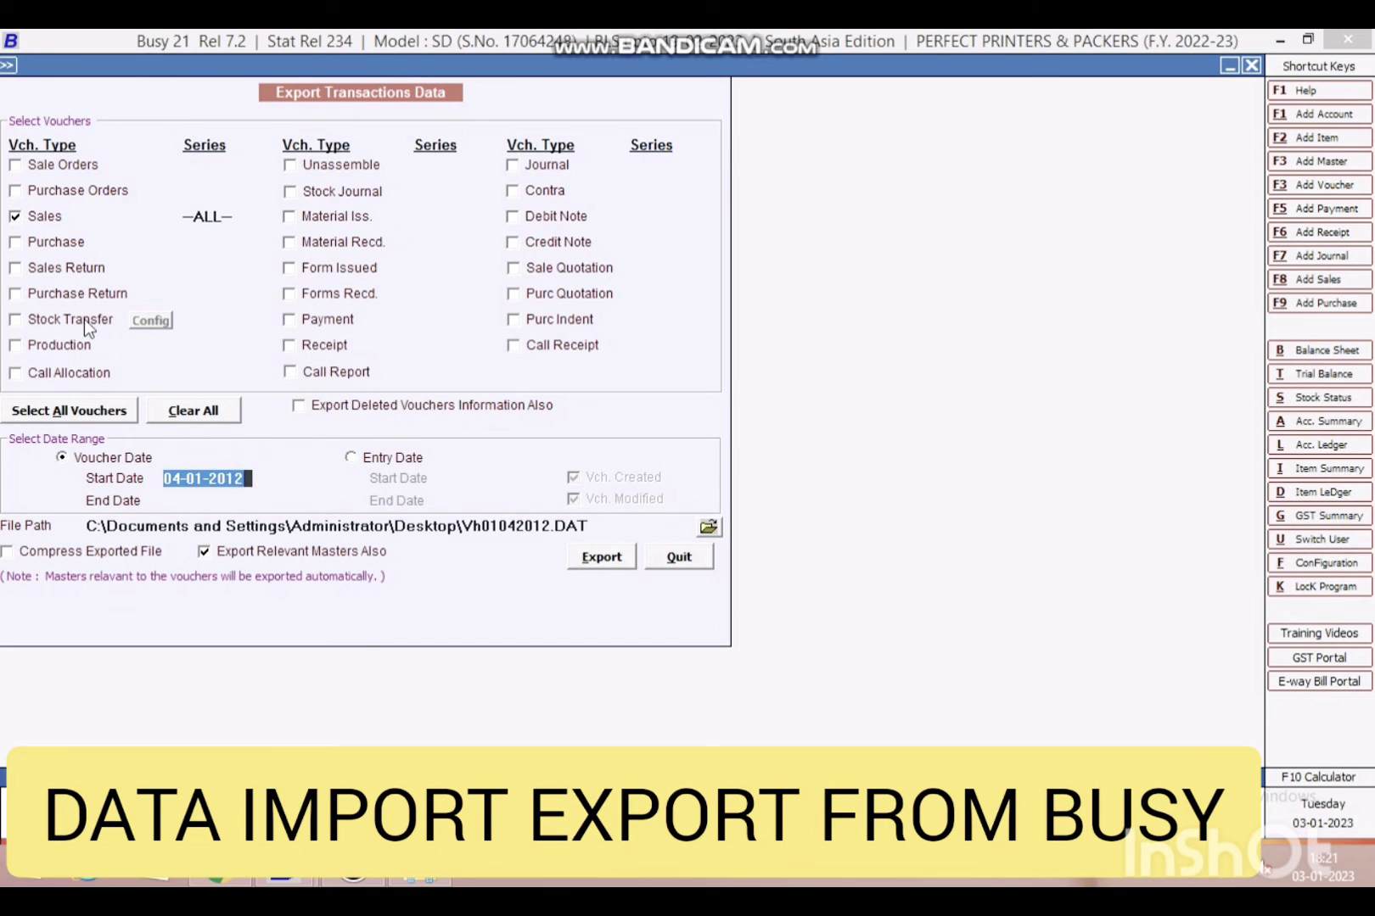
key(Delete)
text(01.12)
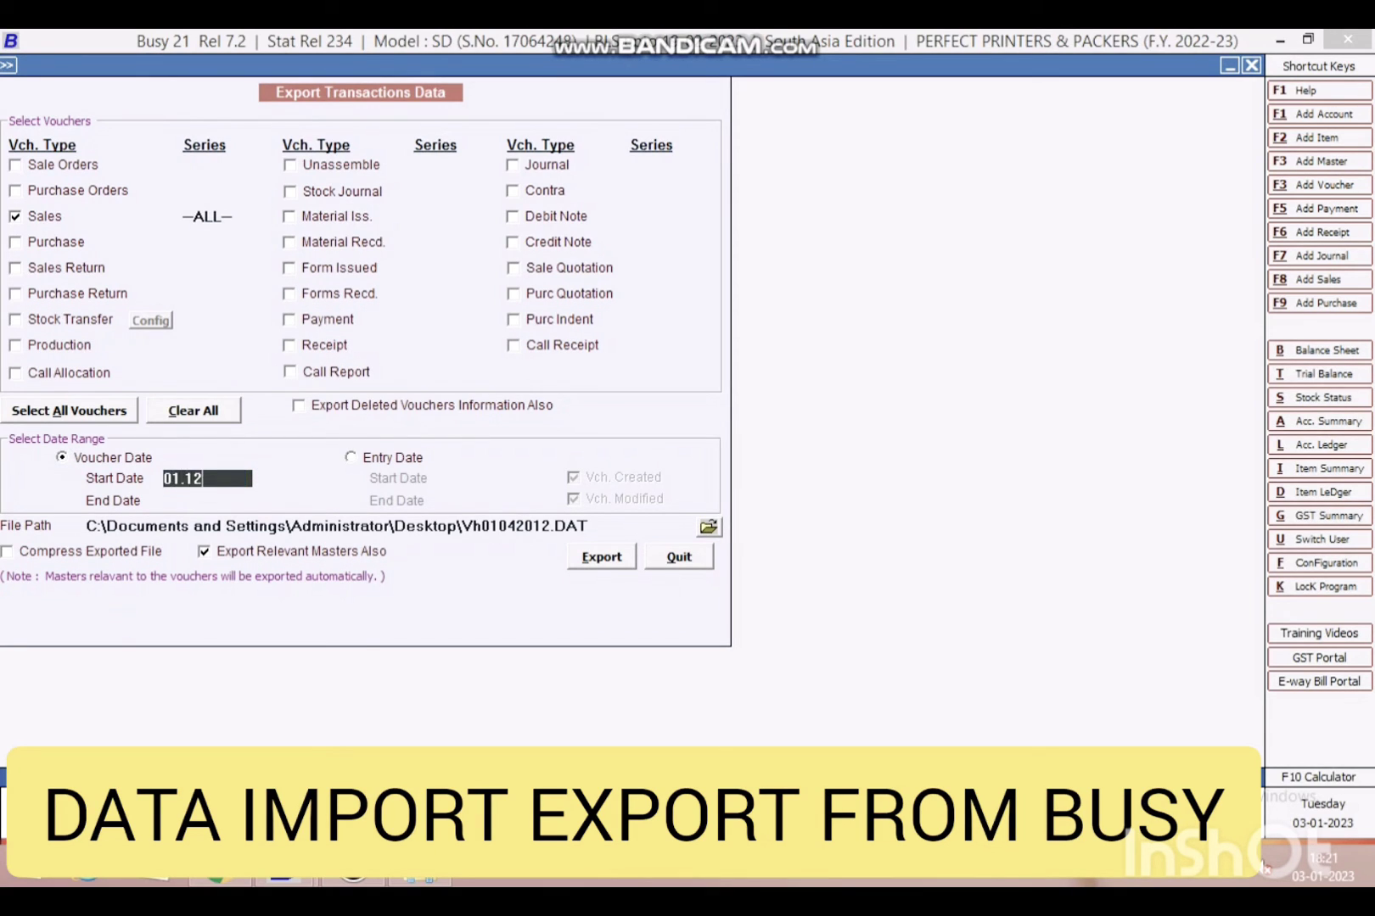
key(Return)
text(31.12)
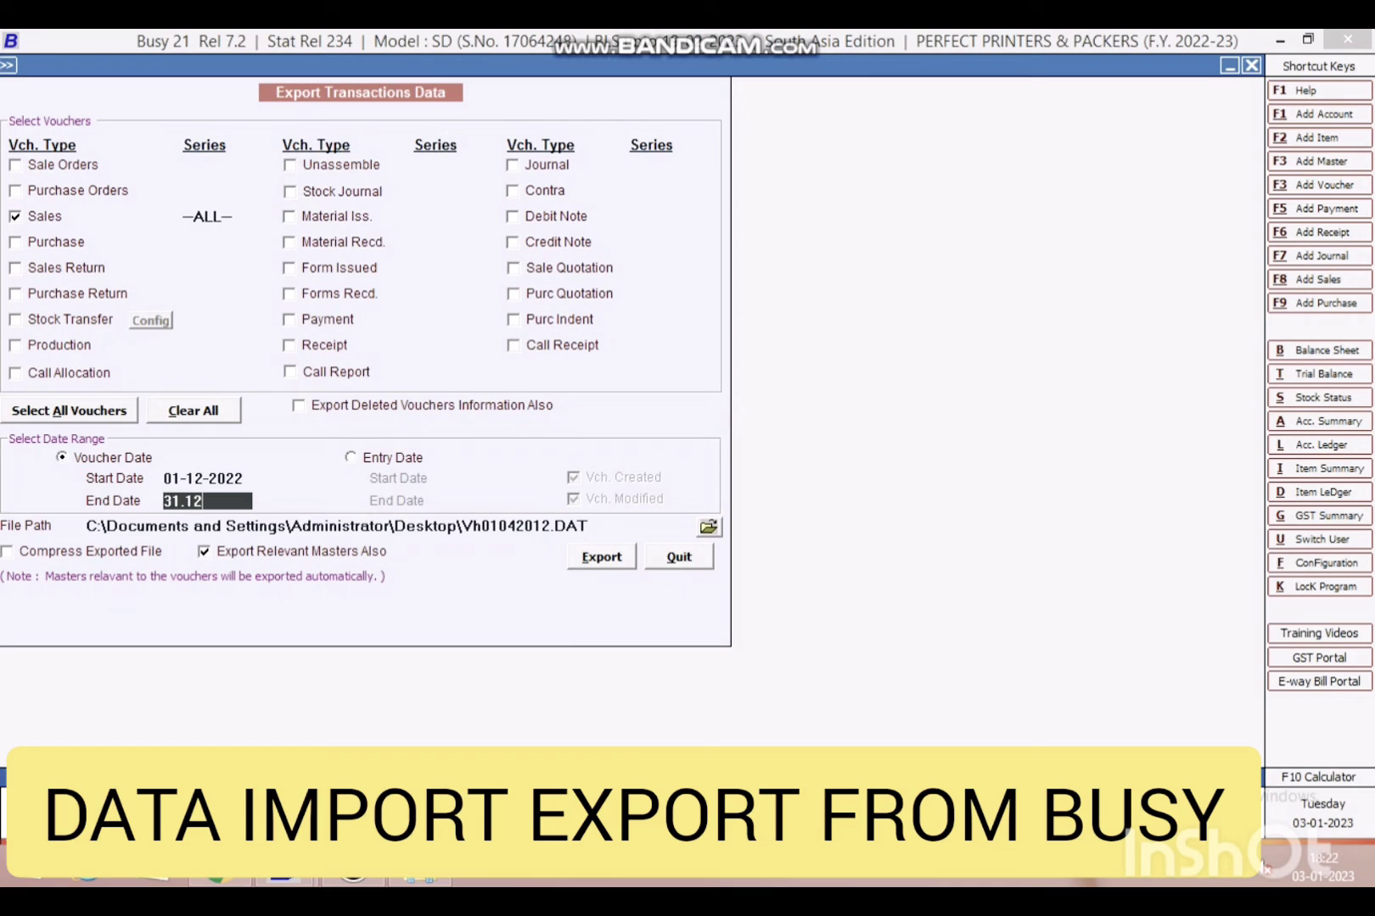
key(BackSpace)
key(BackSpace)
key(BackSpace)
key(BackSpace)
text(03.1.23)
key(Return)
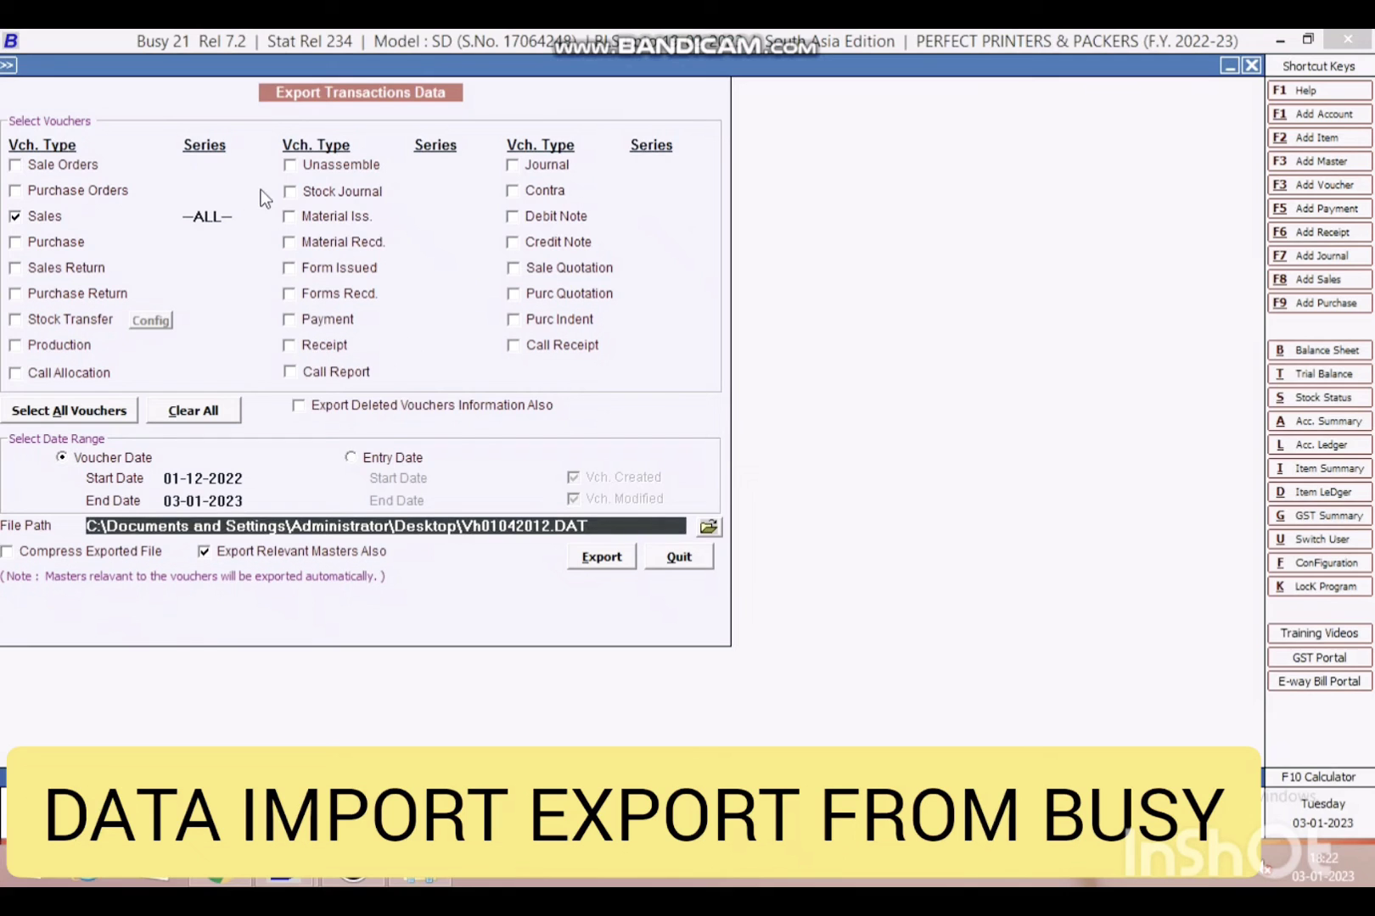
- Export the Sales vouchers to 20230103_Vh01122022.DAT on the Desktop and close the form
click(709, 526)
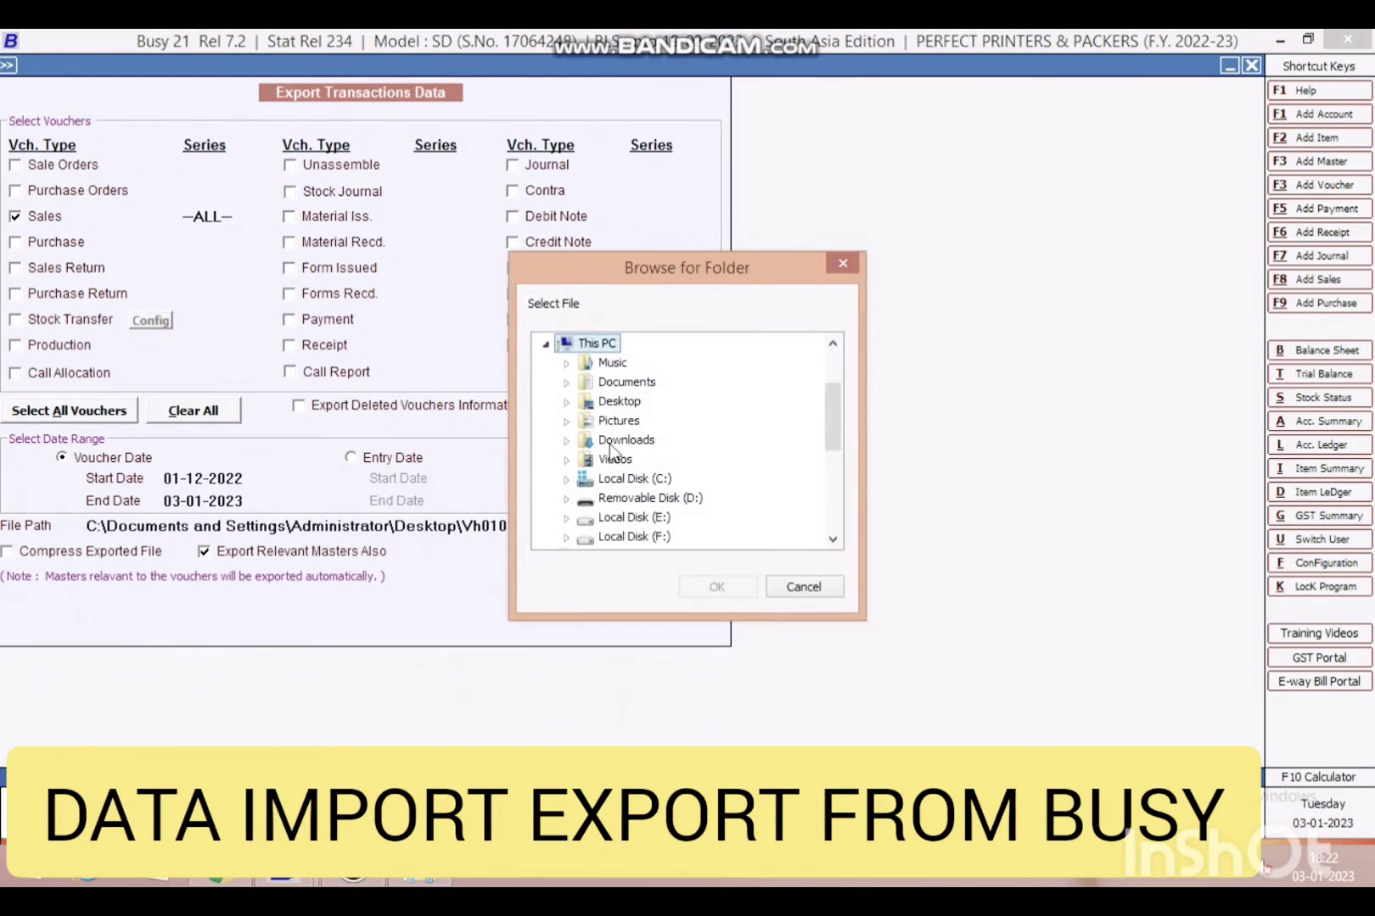
click(579, 344)
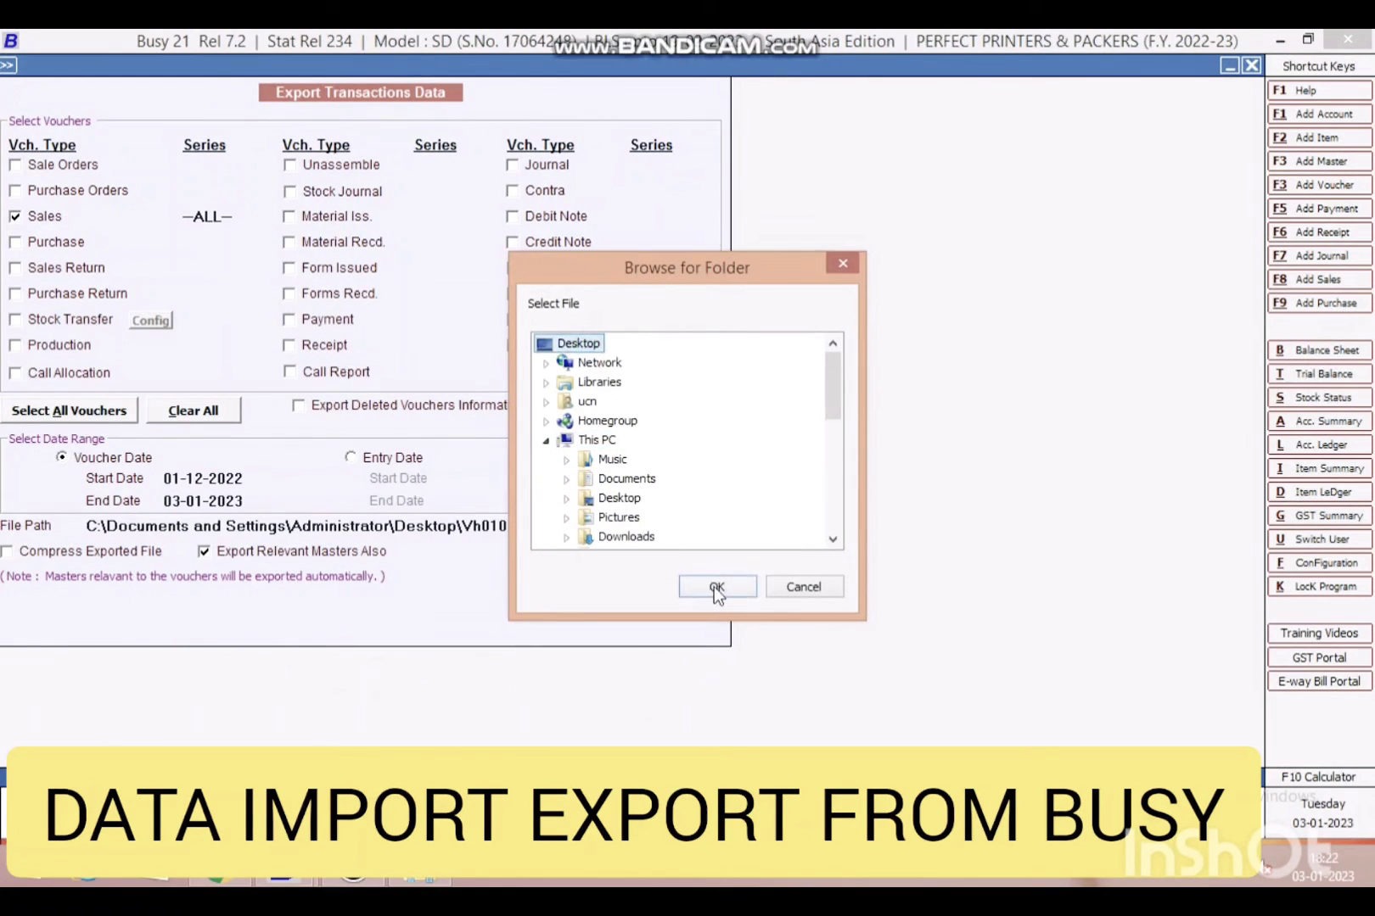
click(715, 587)
click(588, 558)
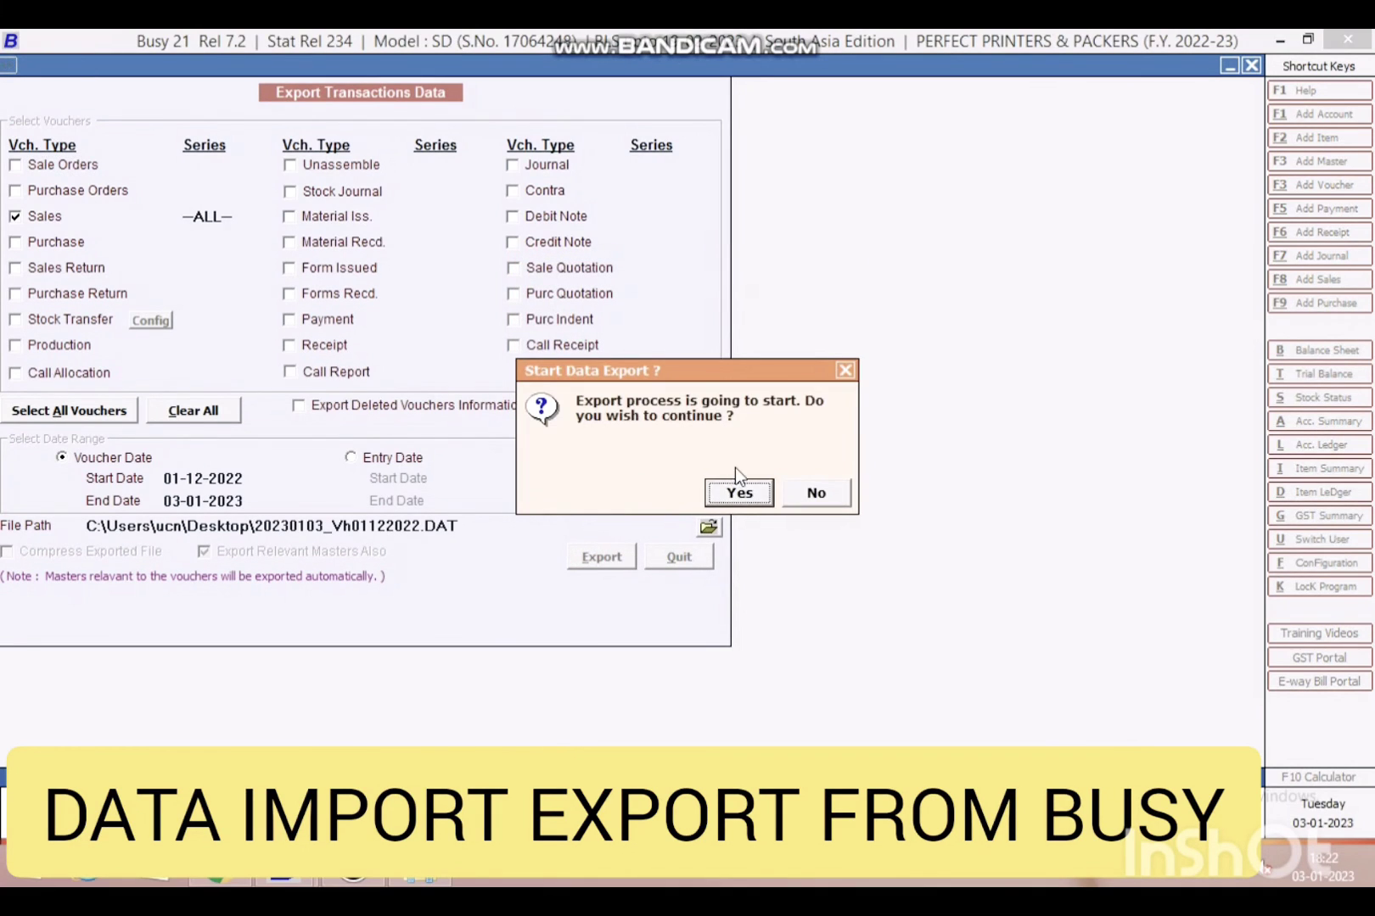
click(741, 494)
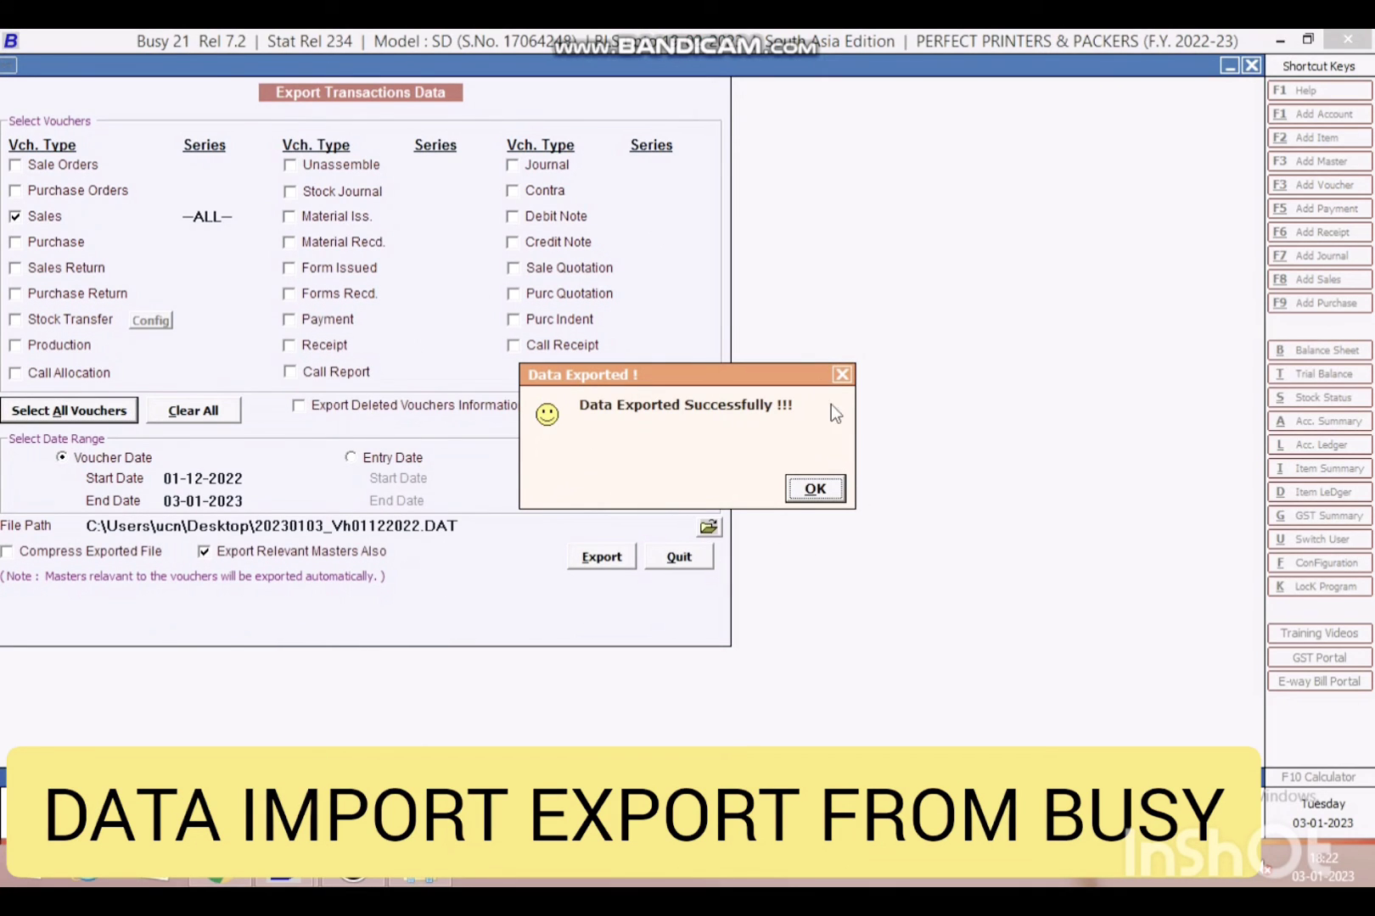
click(811, 490)
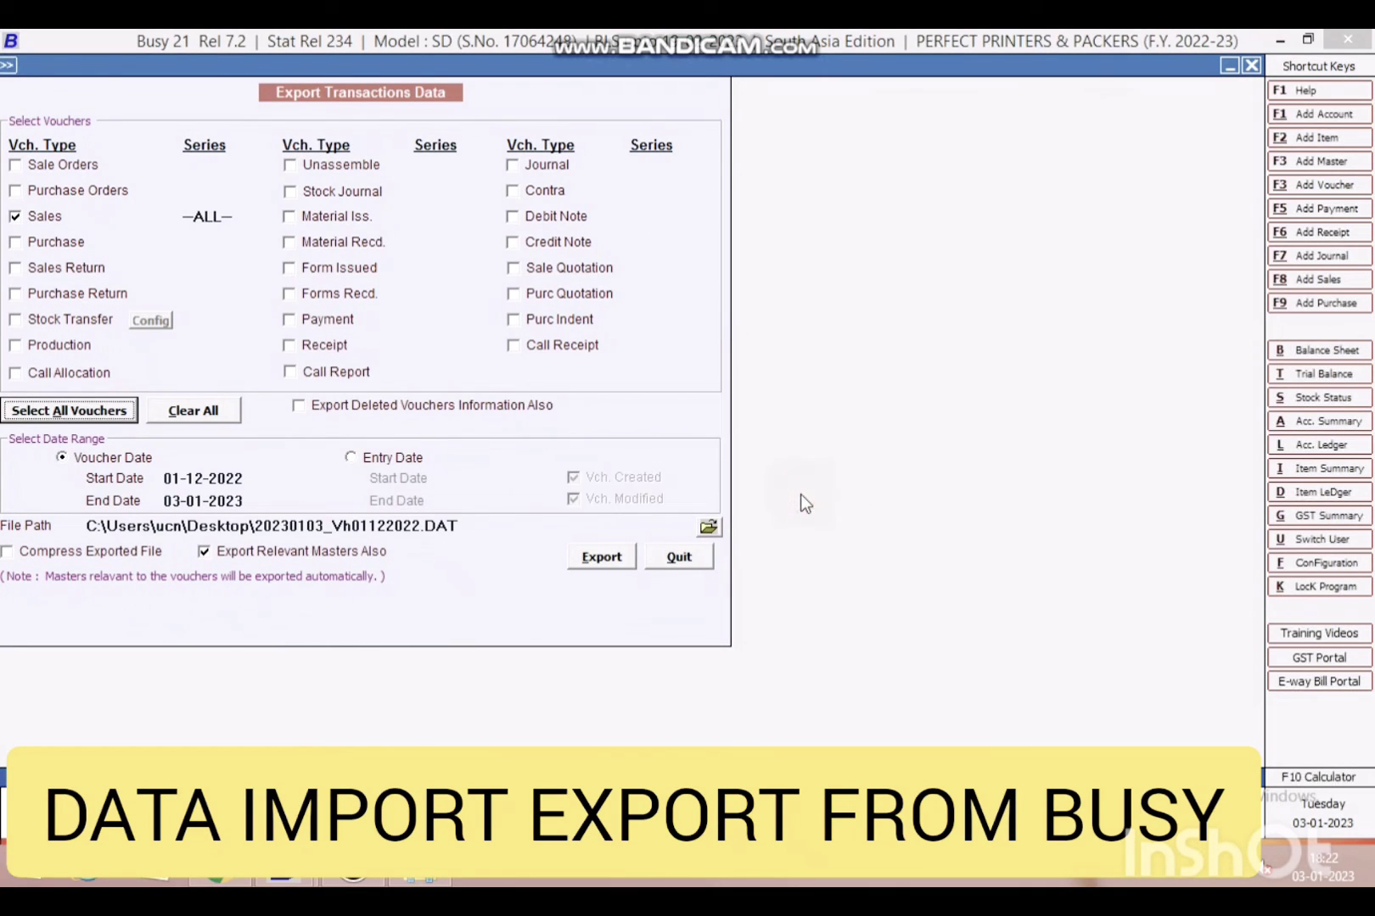
click(694, 559)
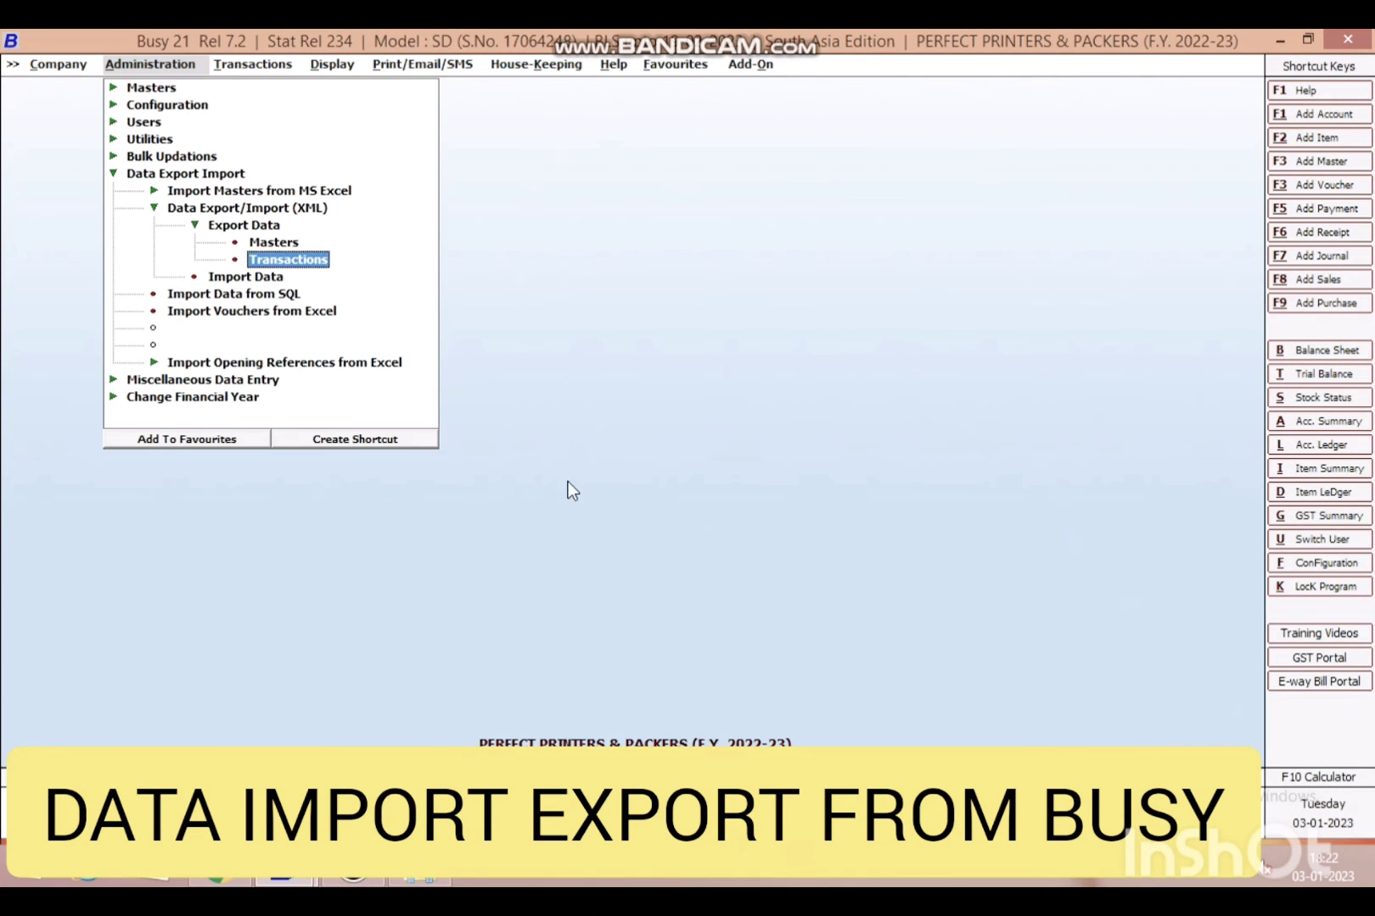
- Close the current company and set the data directory to E:\DATA
click(52, 65)
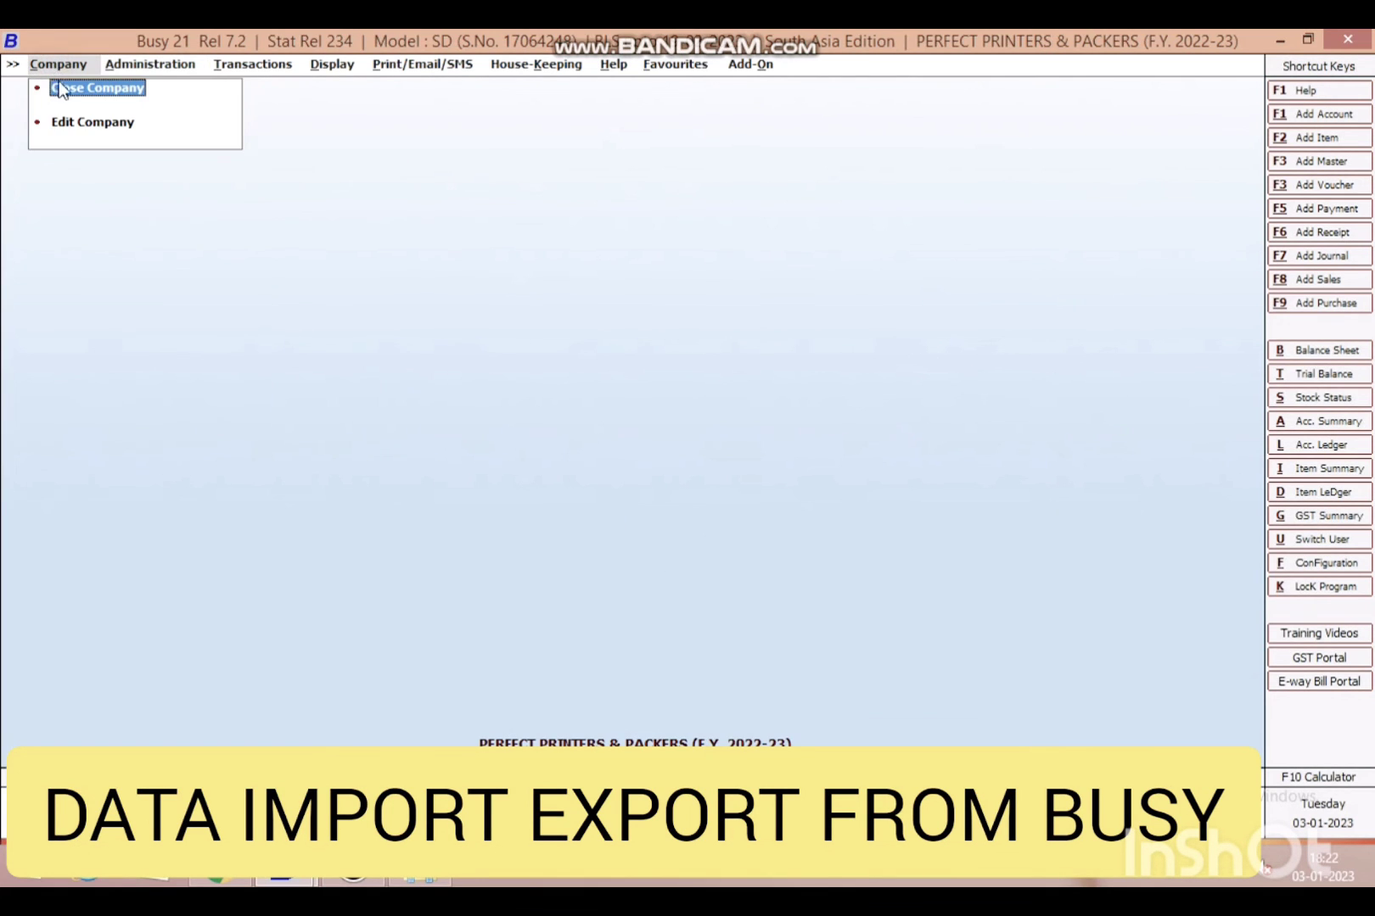
click(56, 87)
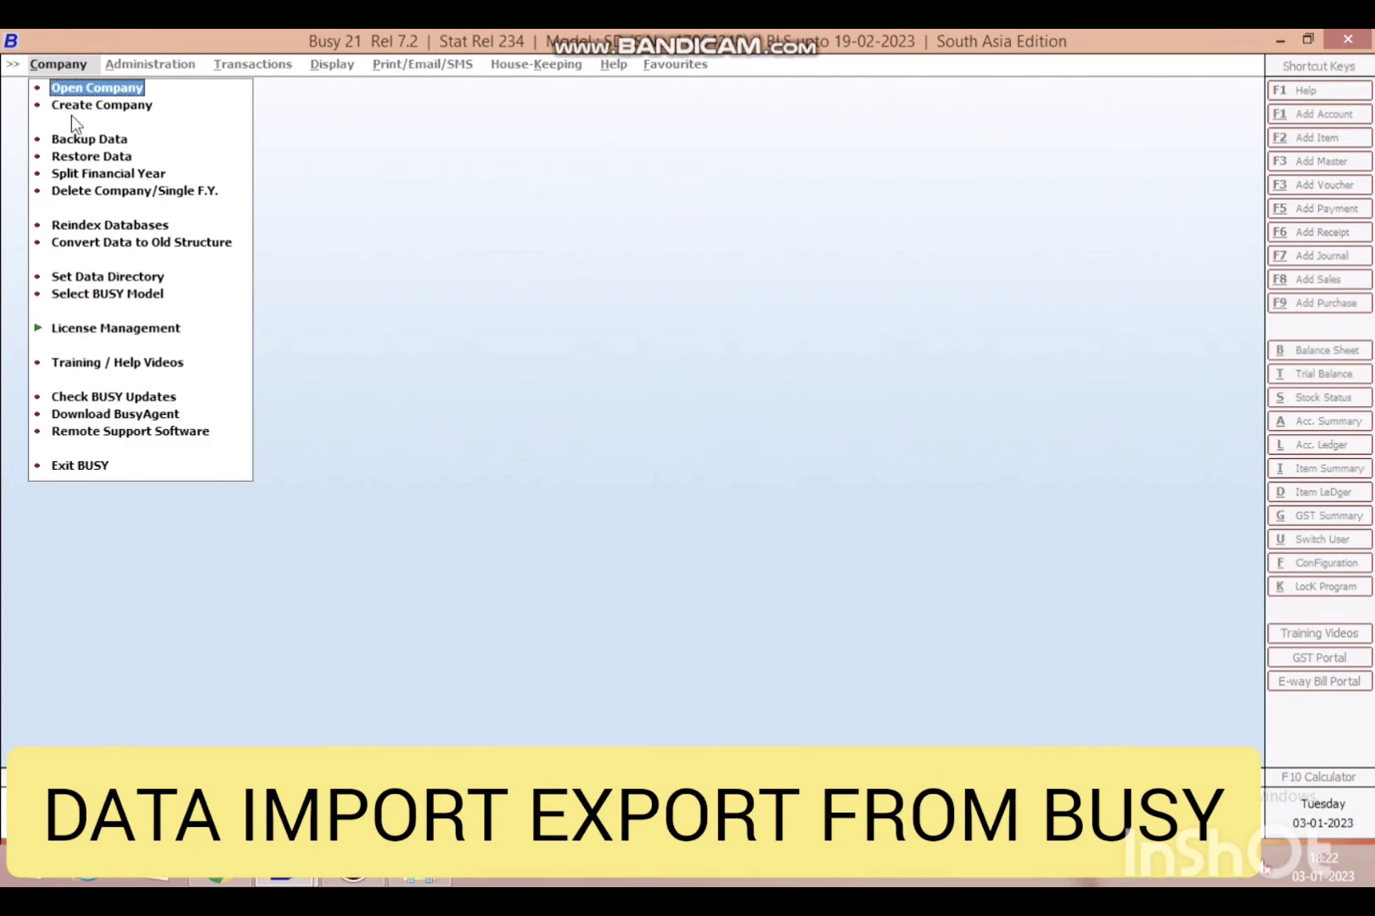
click(119, 277)
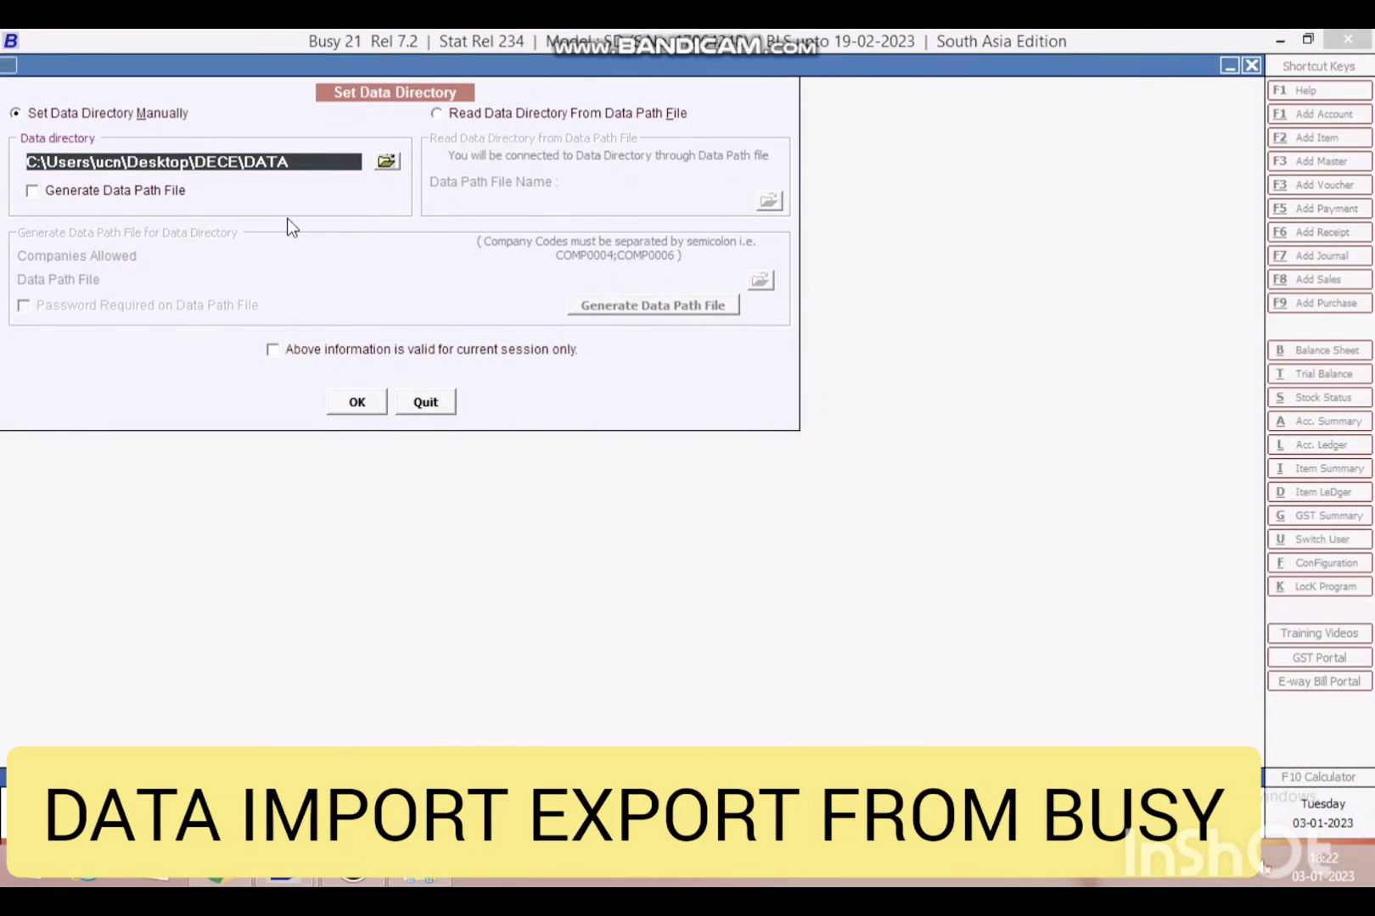
text(E)
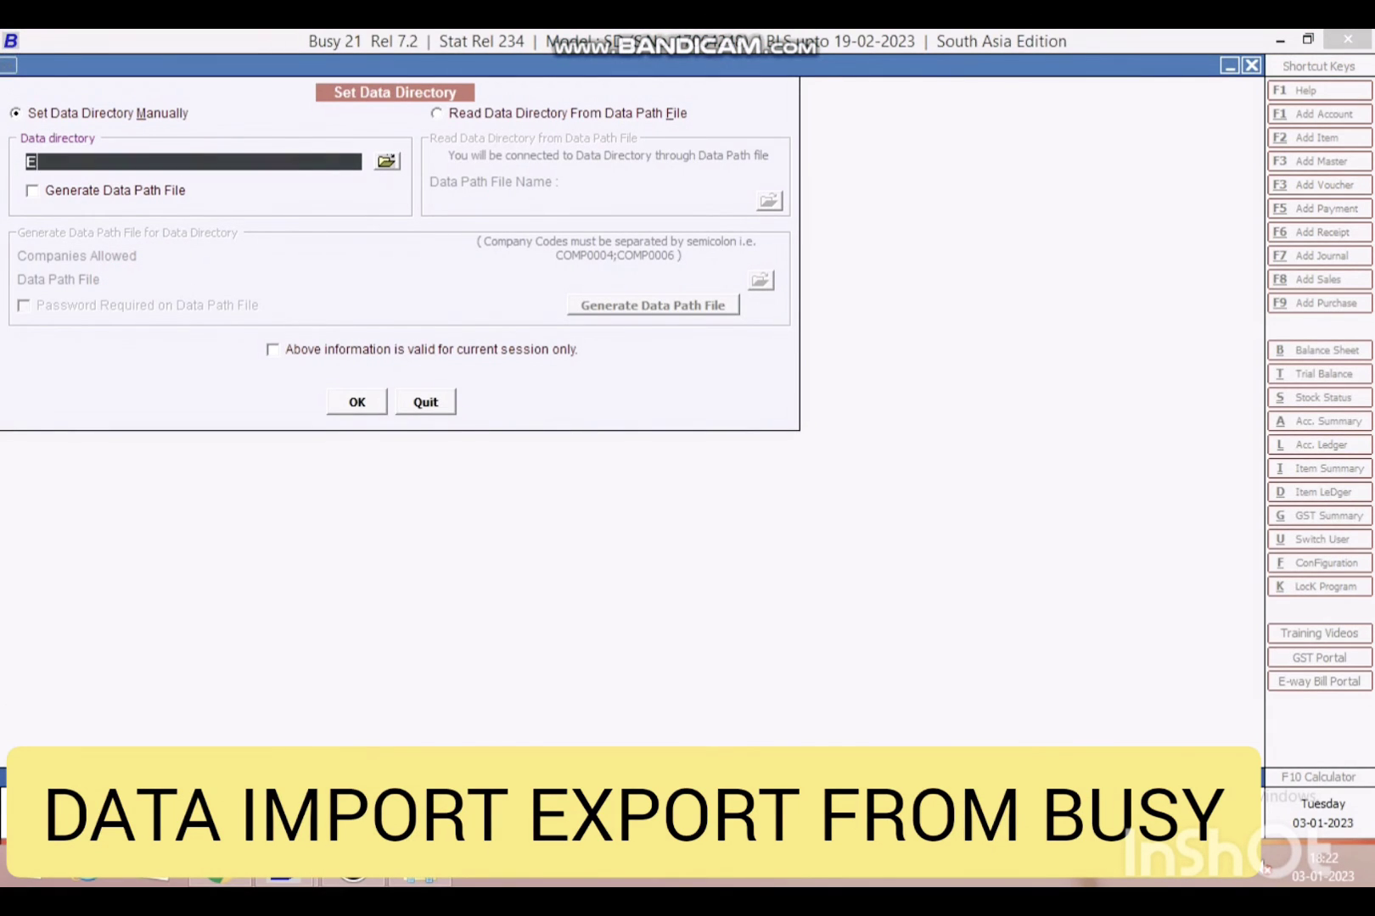
text(:\DATA)
key(Return)
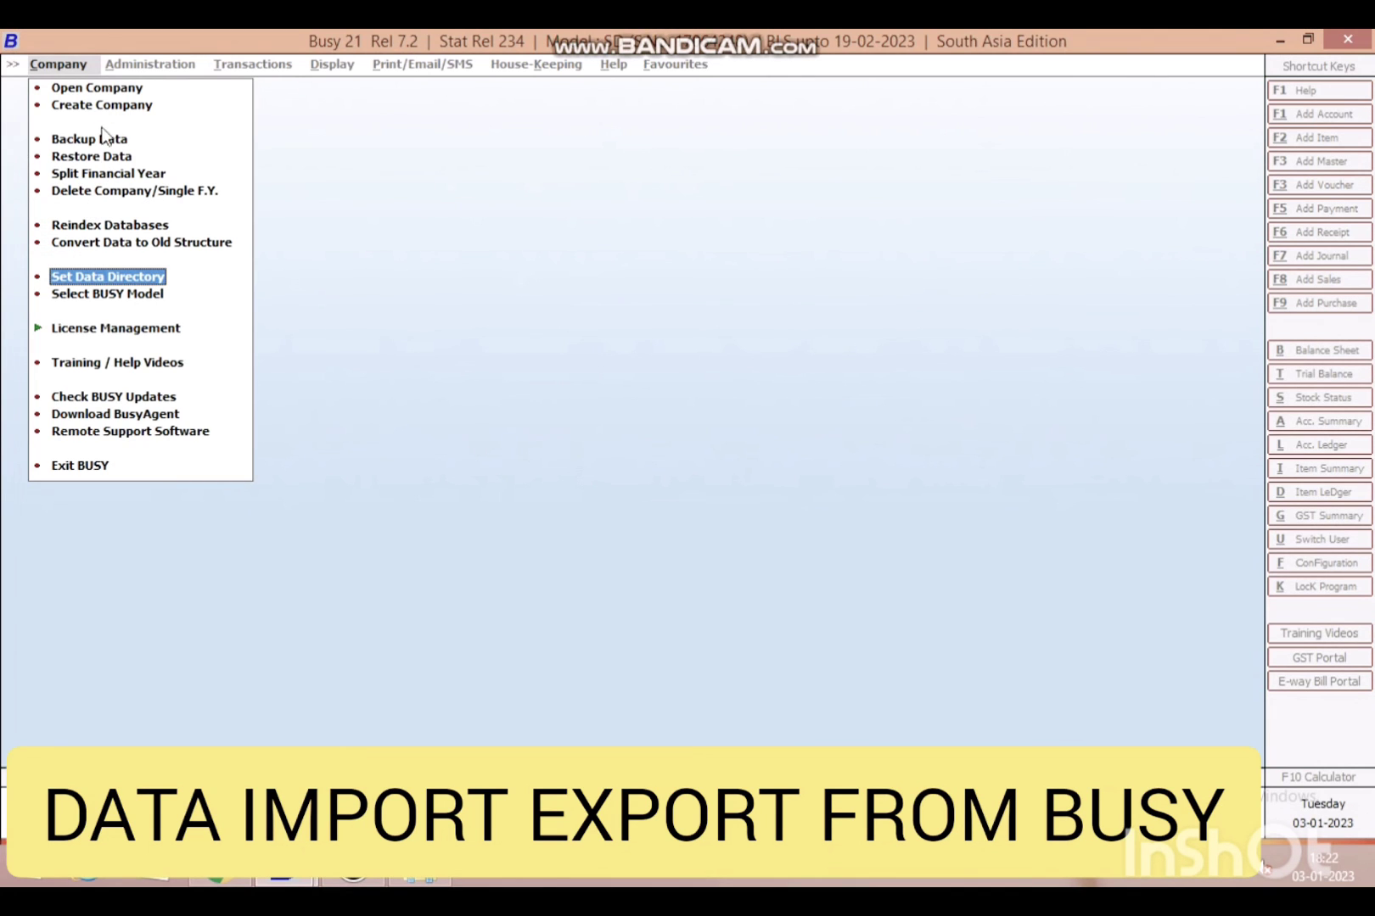
- Open PERFECT PRINTERS & PACKERS from E:\DATA and log in with the user credentials
click(98, 89)
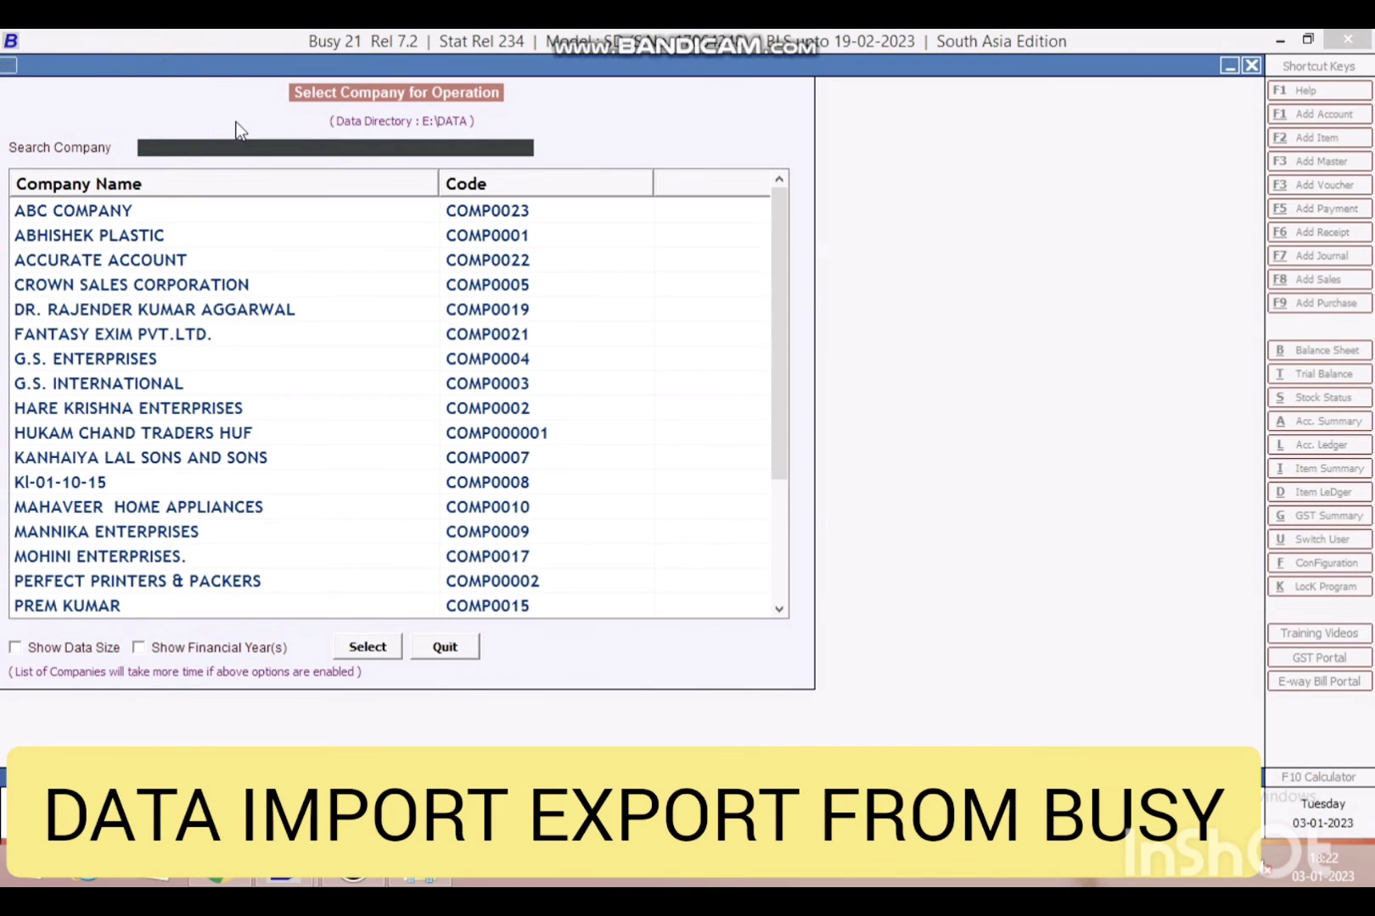
text(PER)
key(Return)
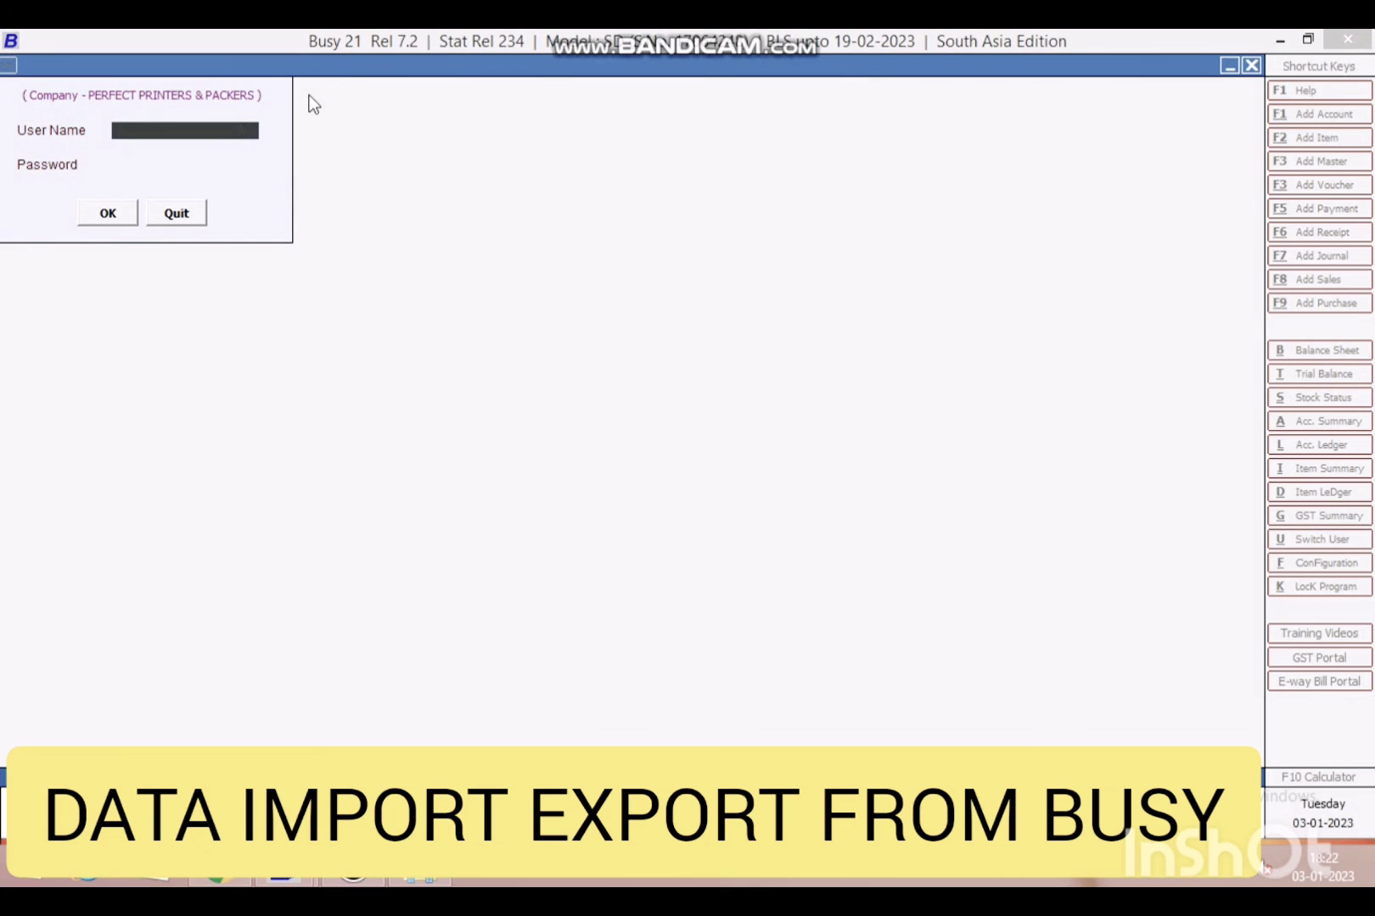
text(BUY)
key(Return)
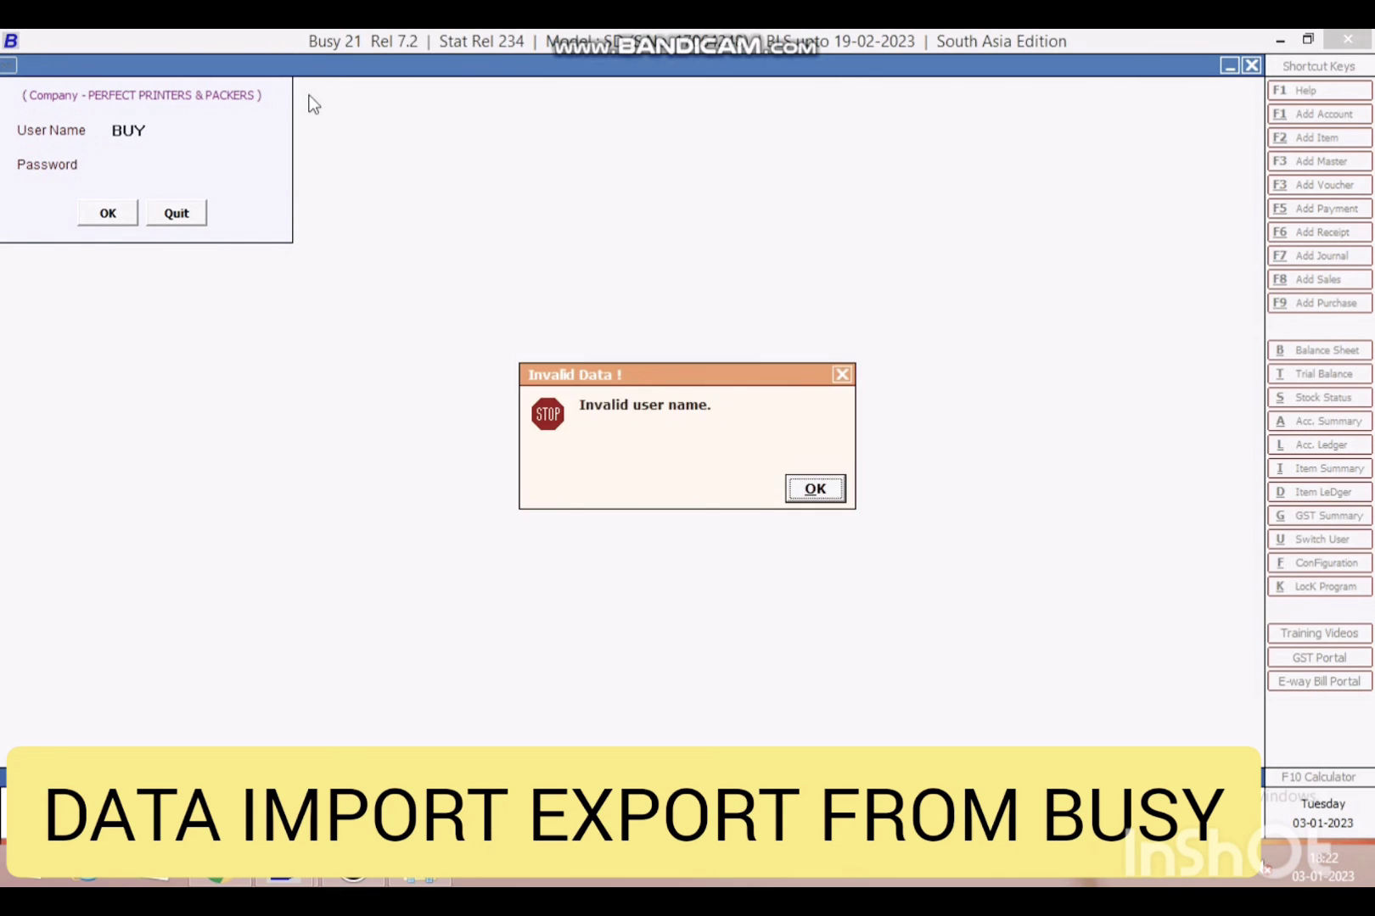
key(Return)
text(BUSY)
key(Return)
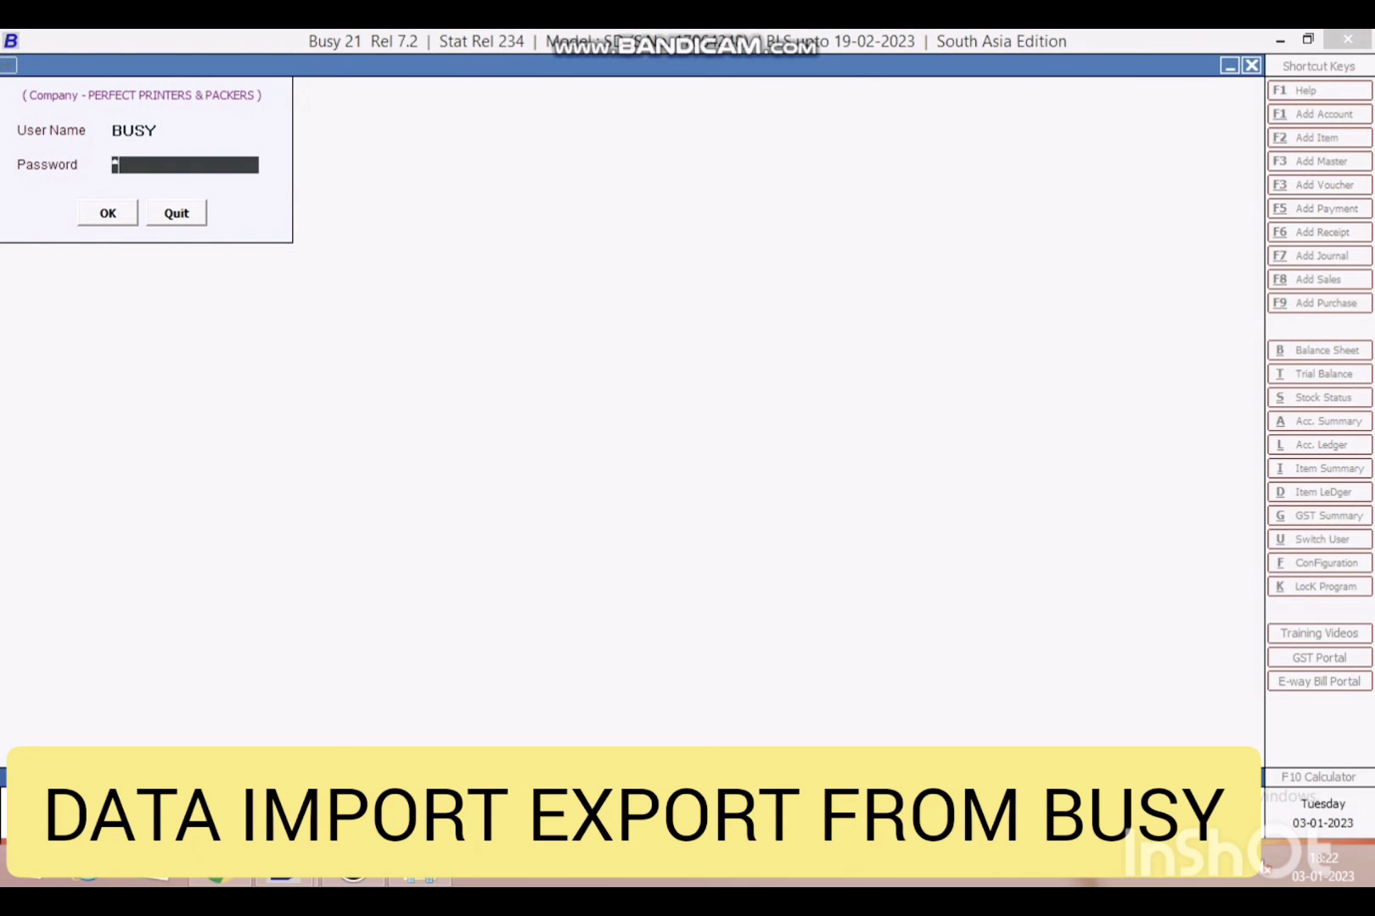
key(Return)
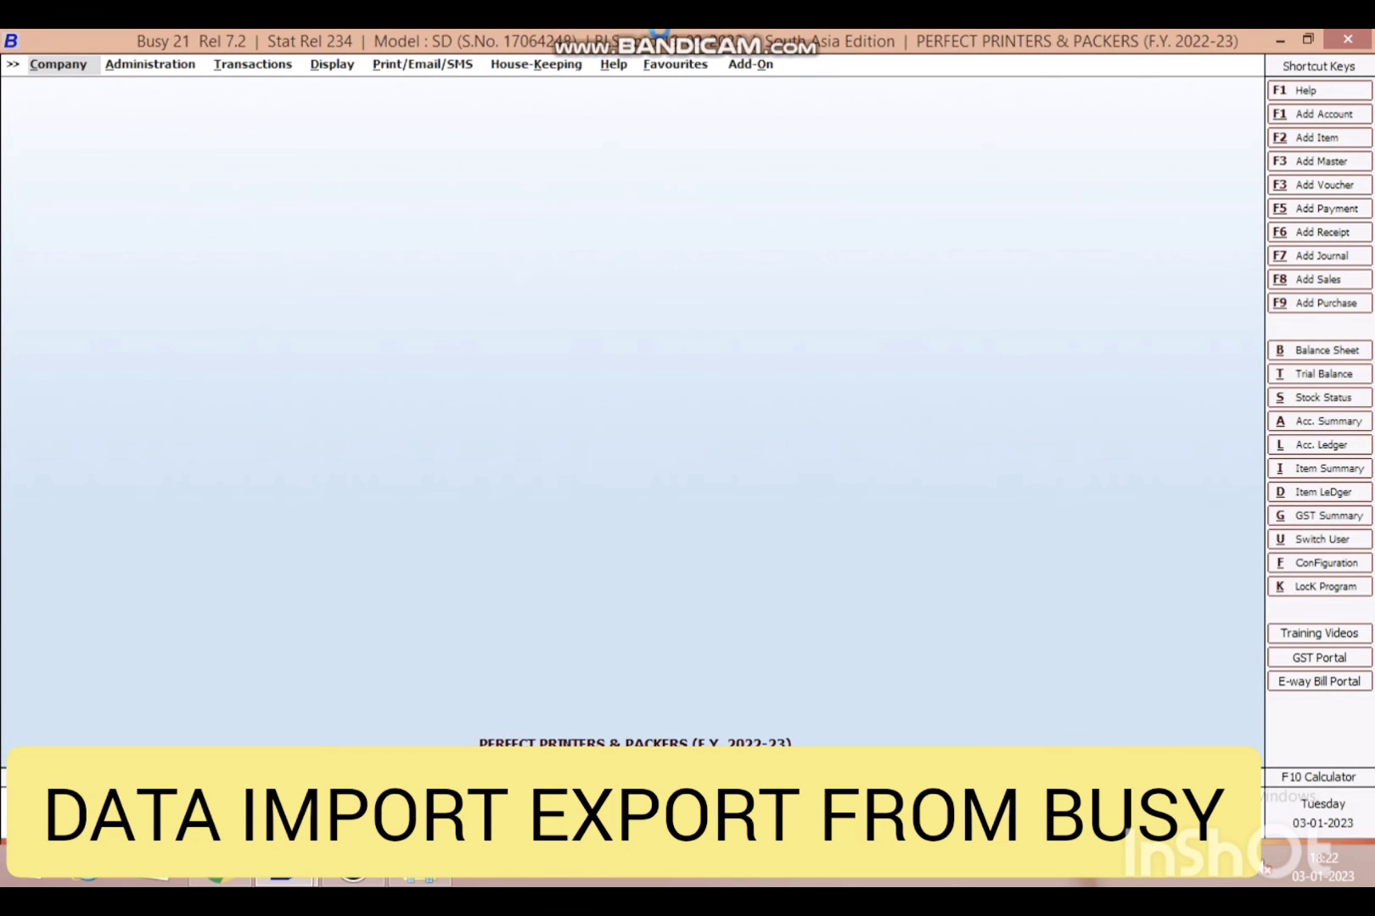
key(alt+a)
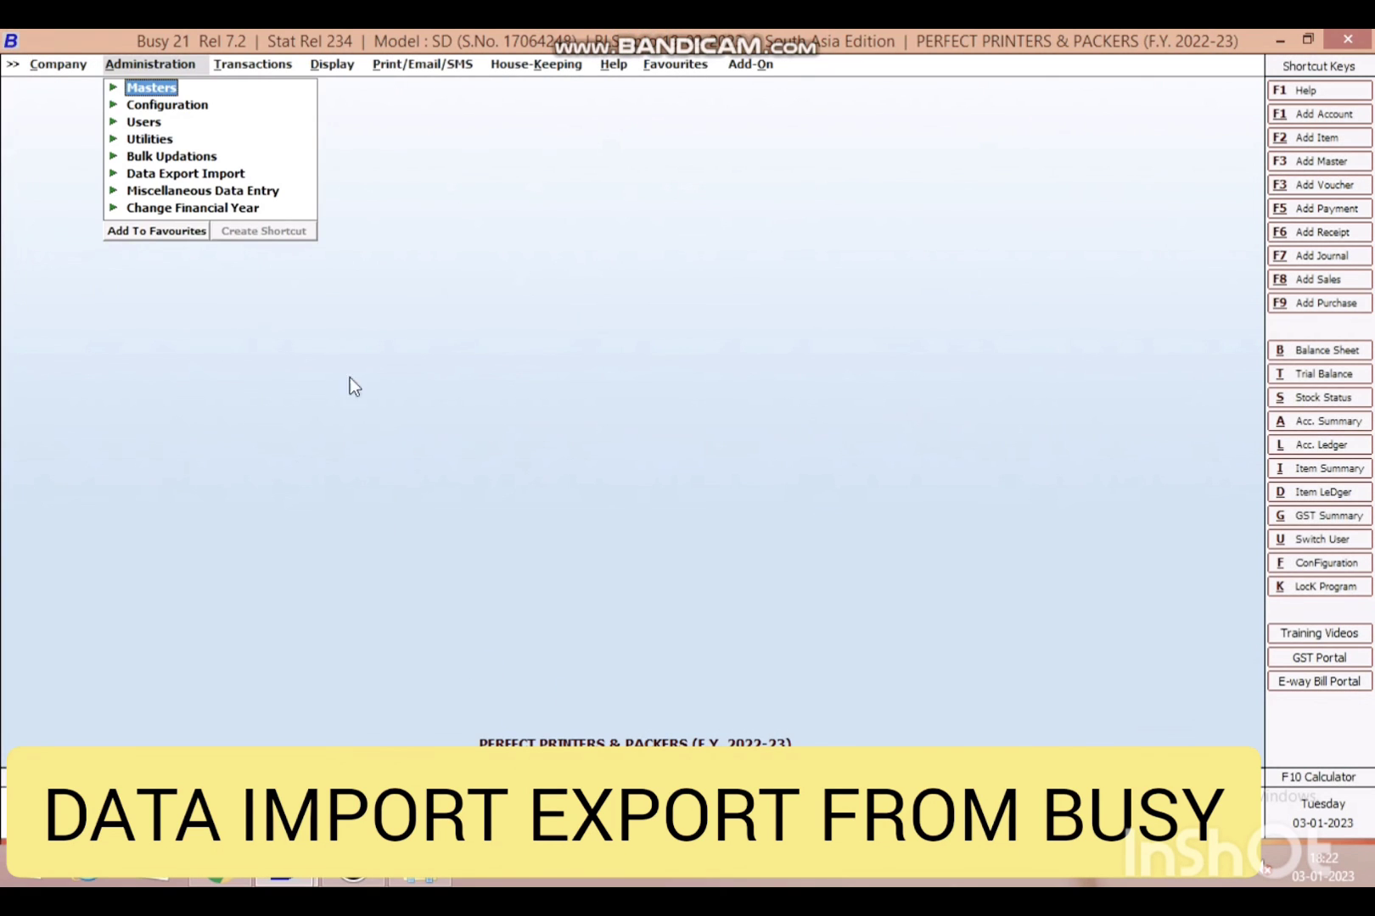
- Attempt importing 20221205_Vh01112022.DAT via XML Import Data; it fails as the file is missing
click(201, 173)
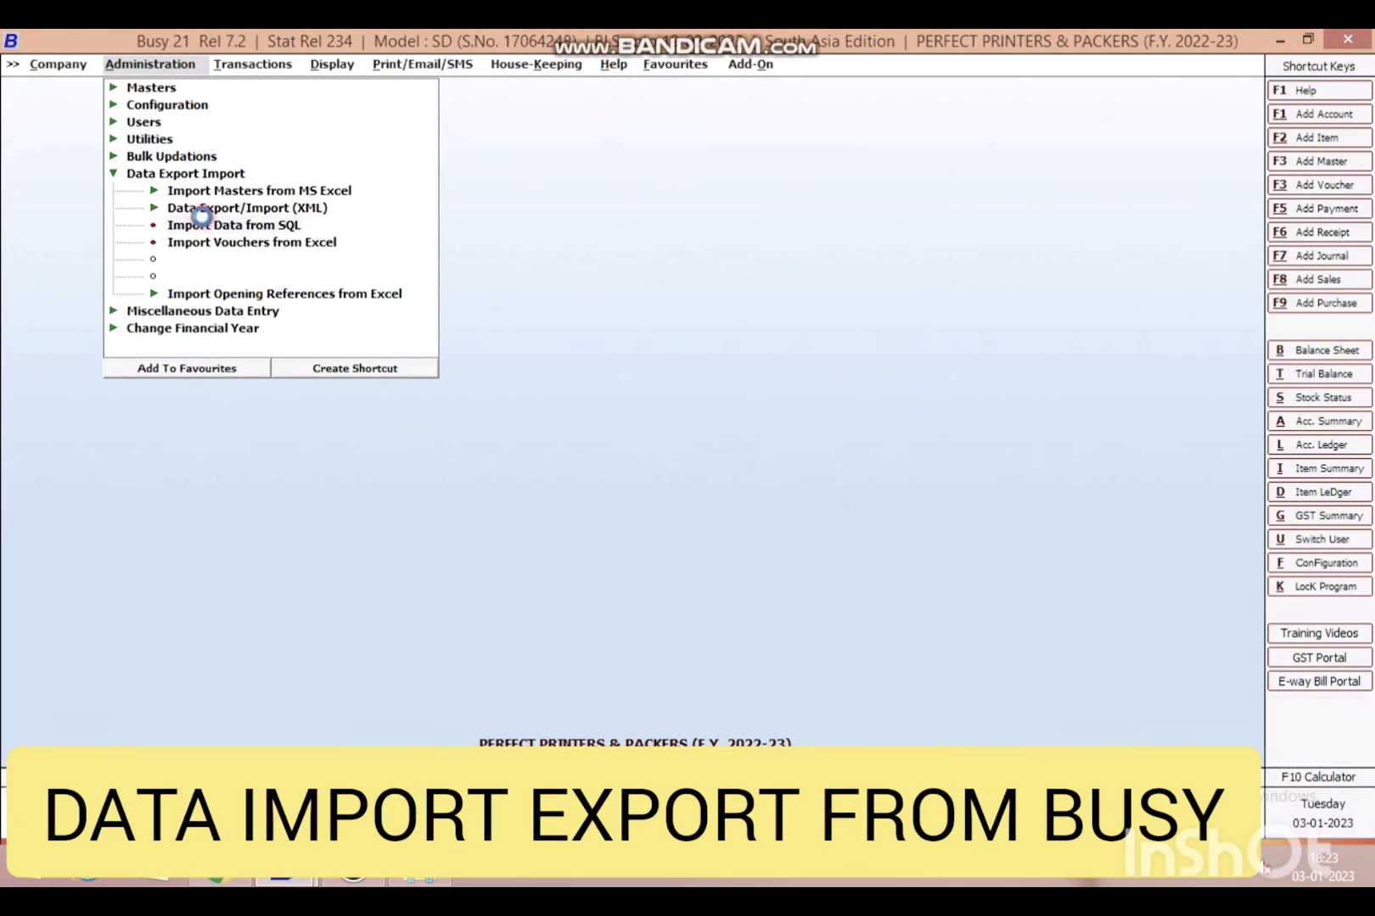
double_click(208, 211)
click(720, 534)
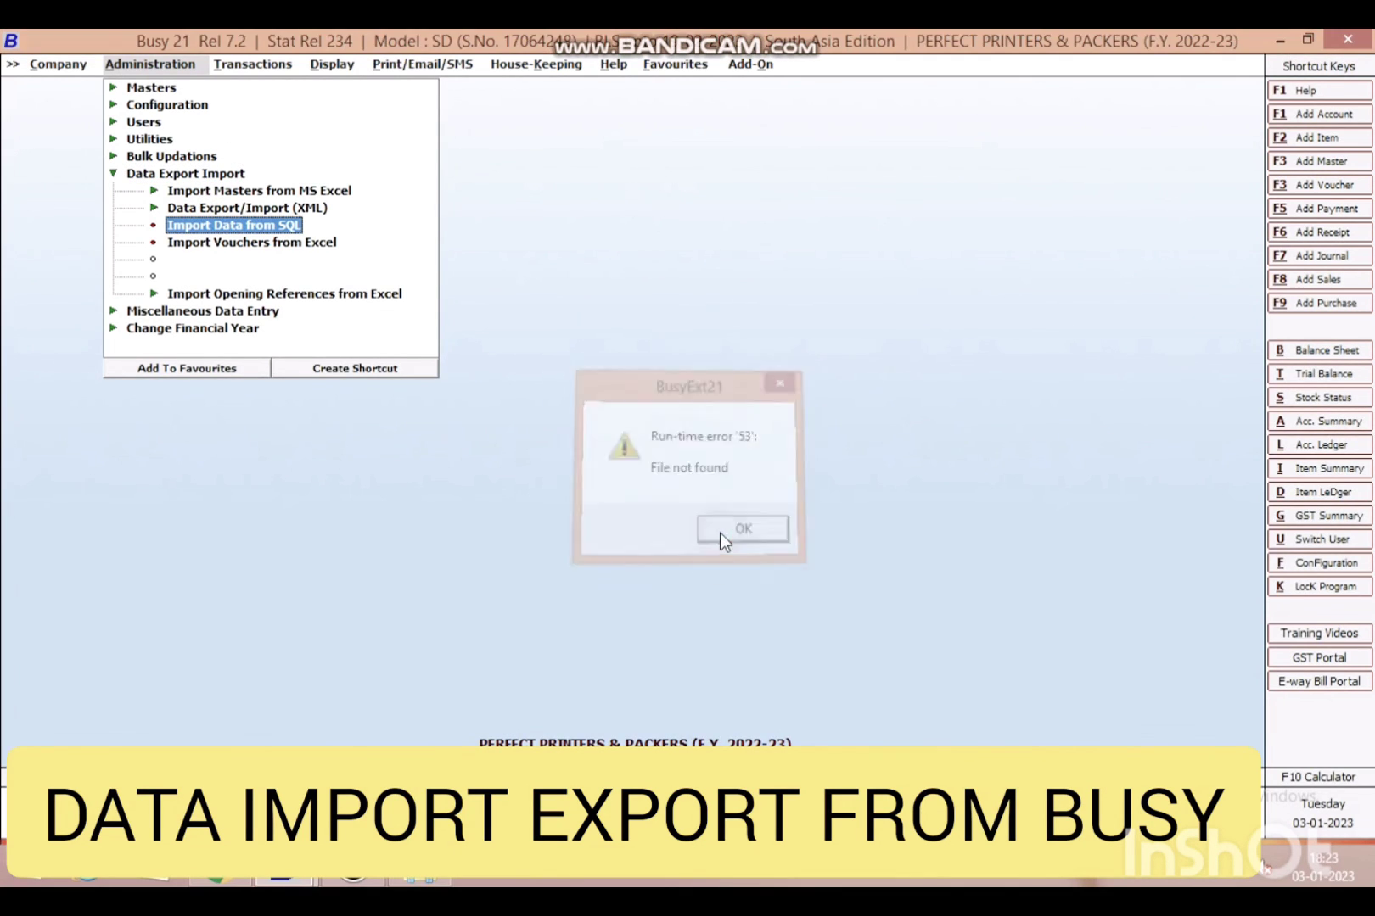
click(255, 209)
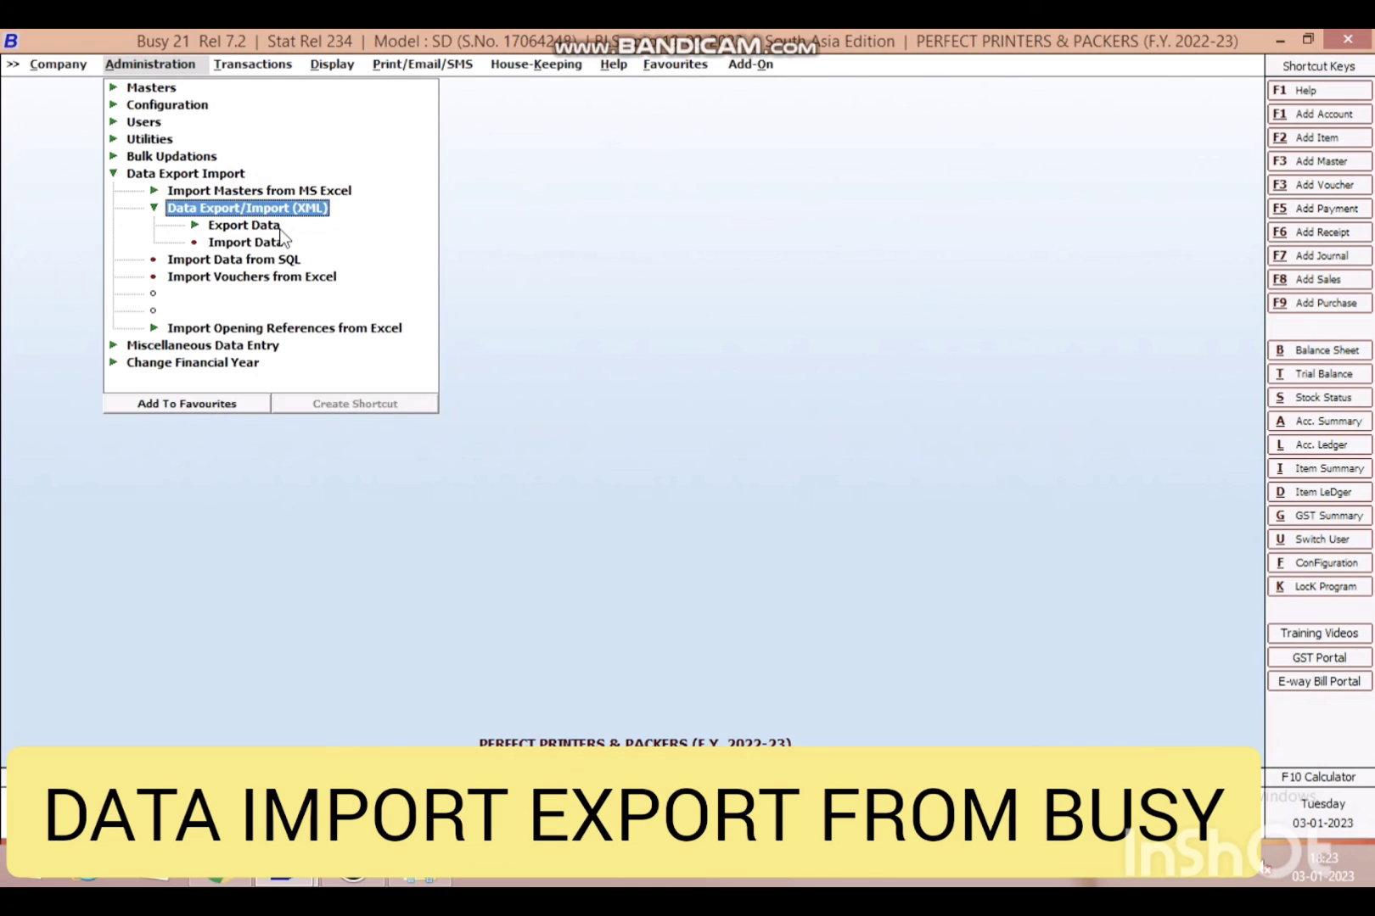
double_click(263, 240)
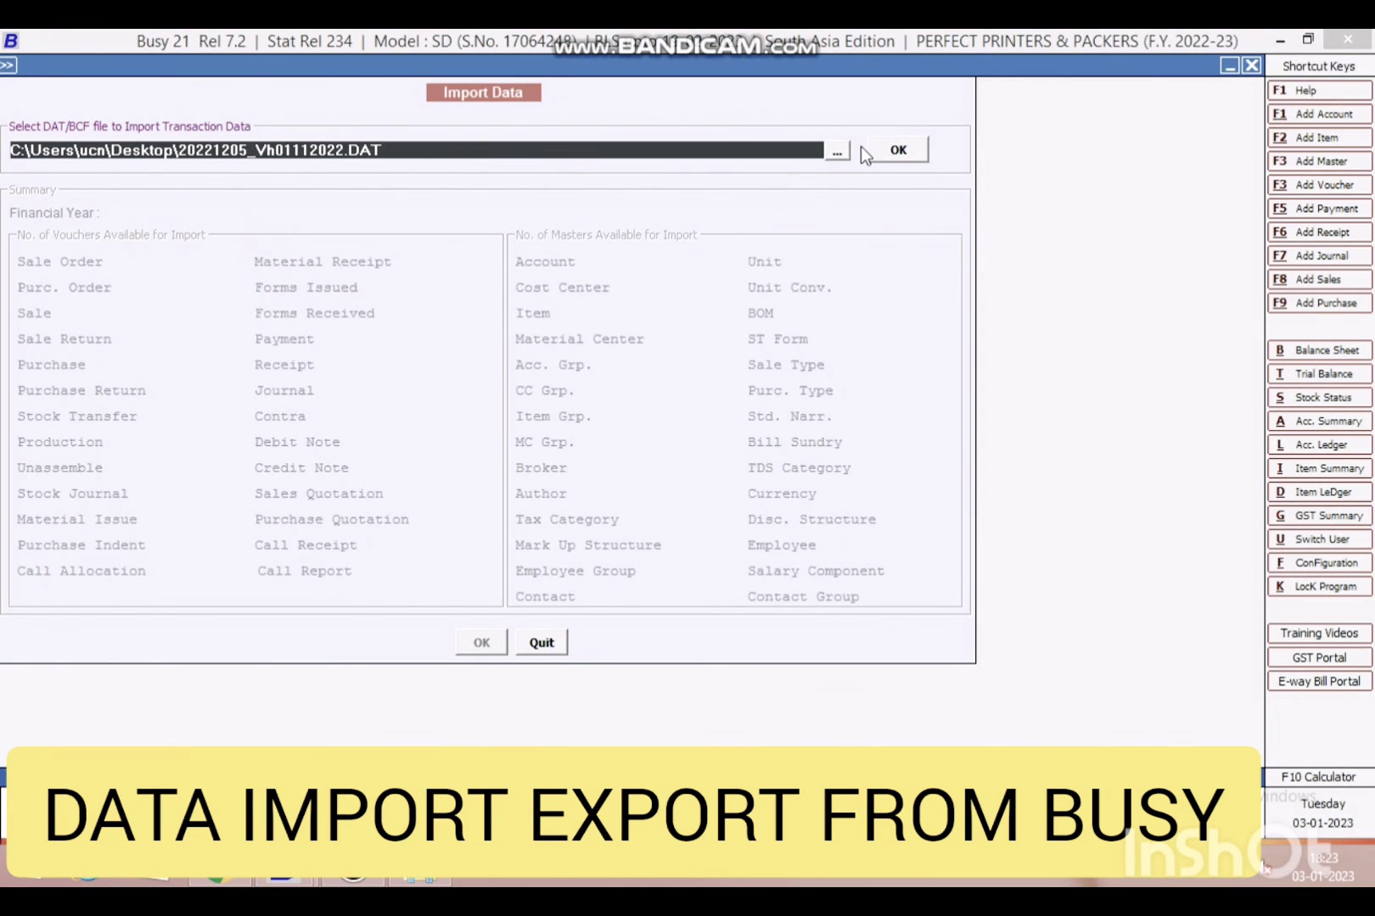
click(837, 150)
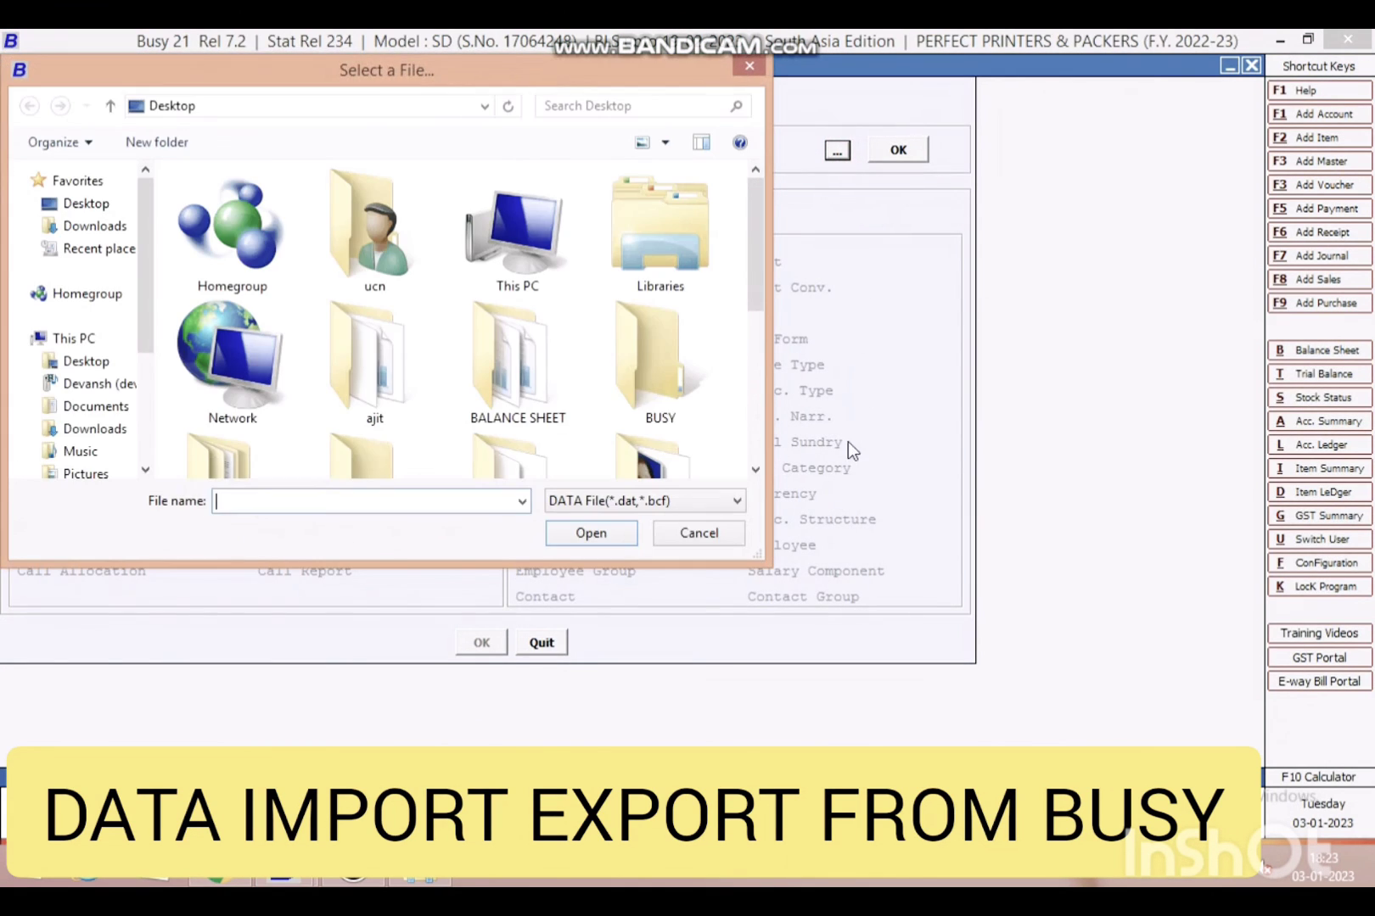
click(747, 66)
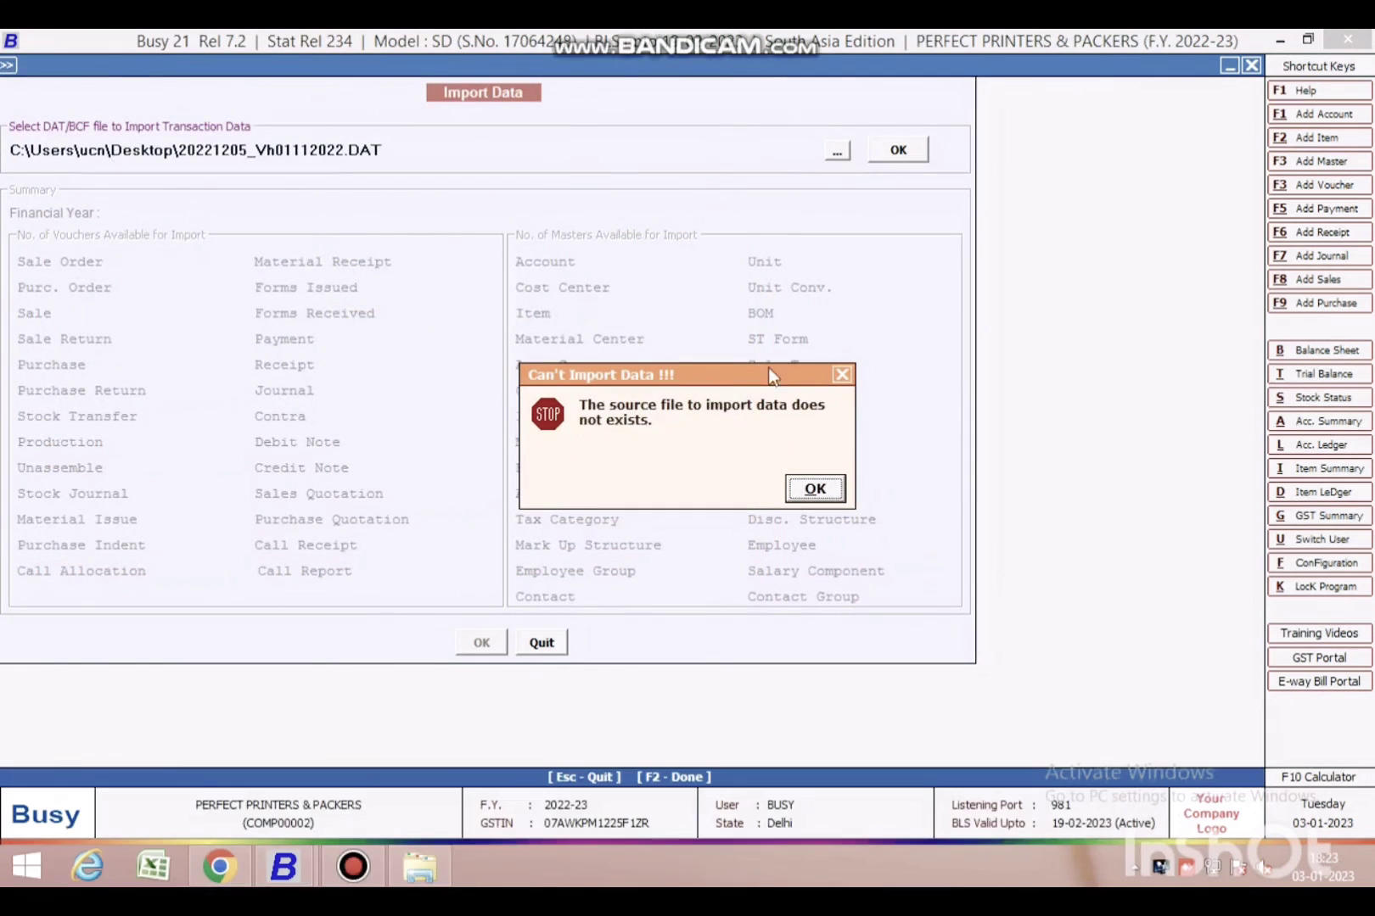
click(814, 490)
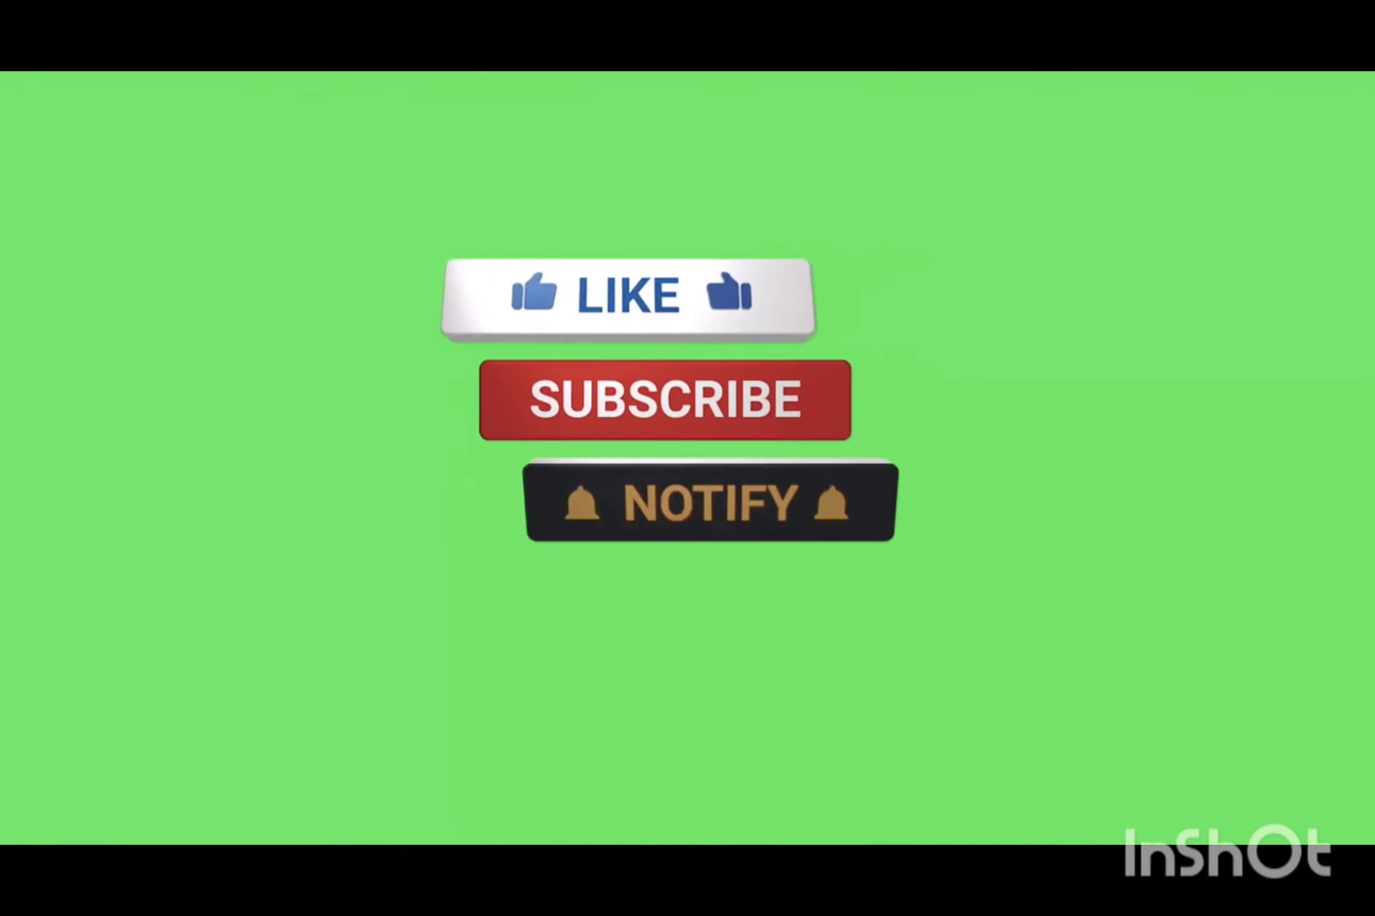